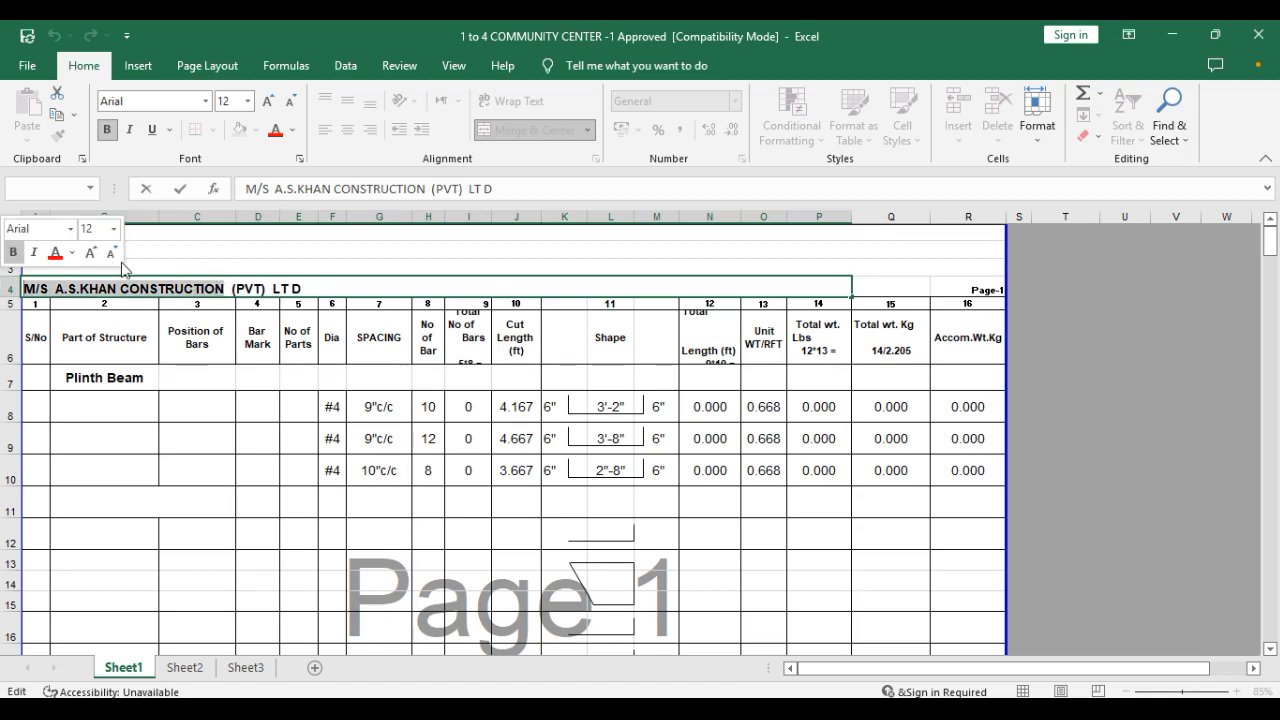
# Shorten the row 4 company heading to CONSTRUCTION (PVT) LTD and increase header row 6's height to fit its text
pyautogui.moveTo(116, 289); pyautogui.dragTo(23, 289)
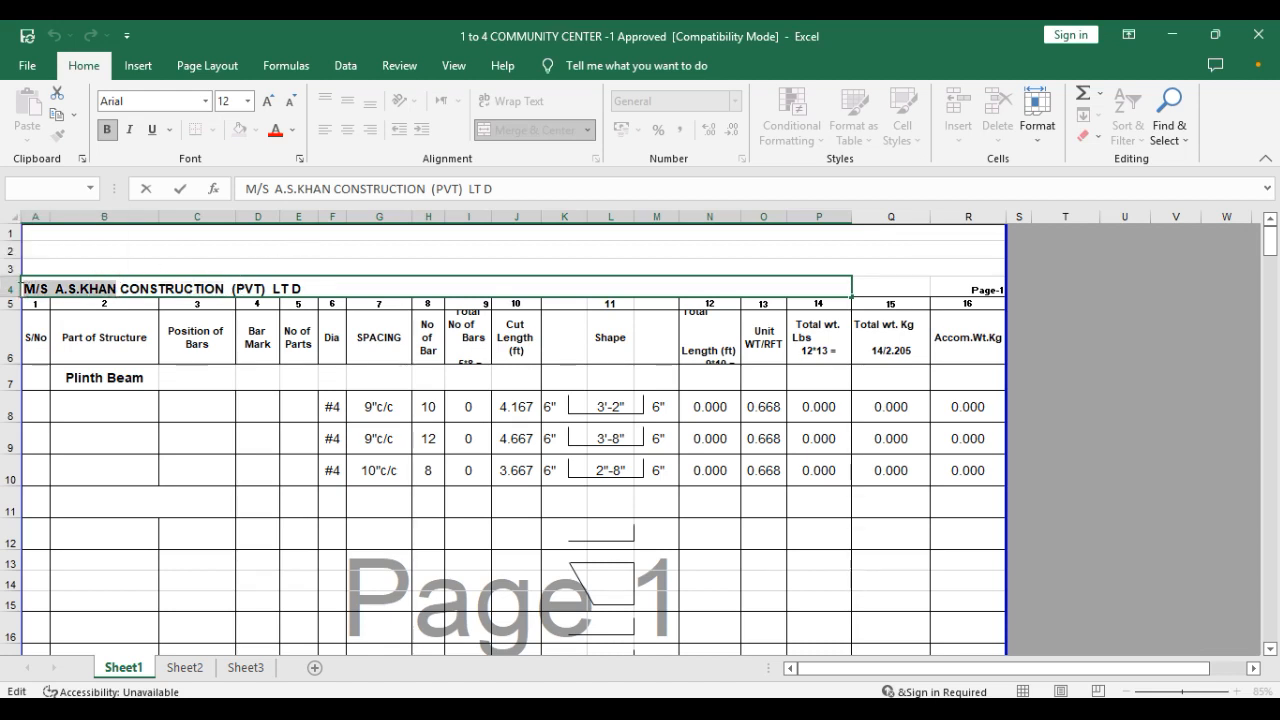
pyautogui.press('Delete')
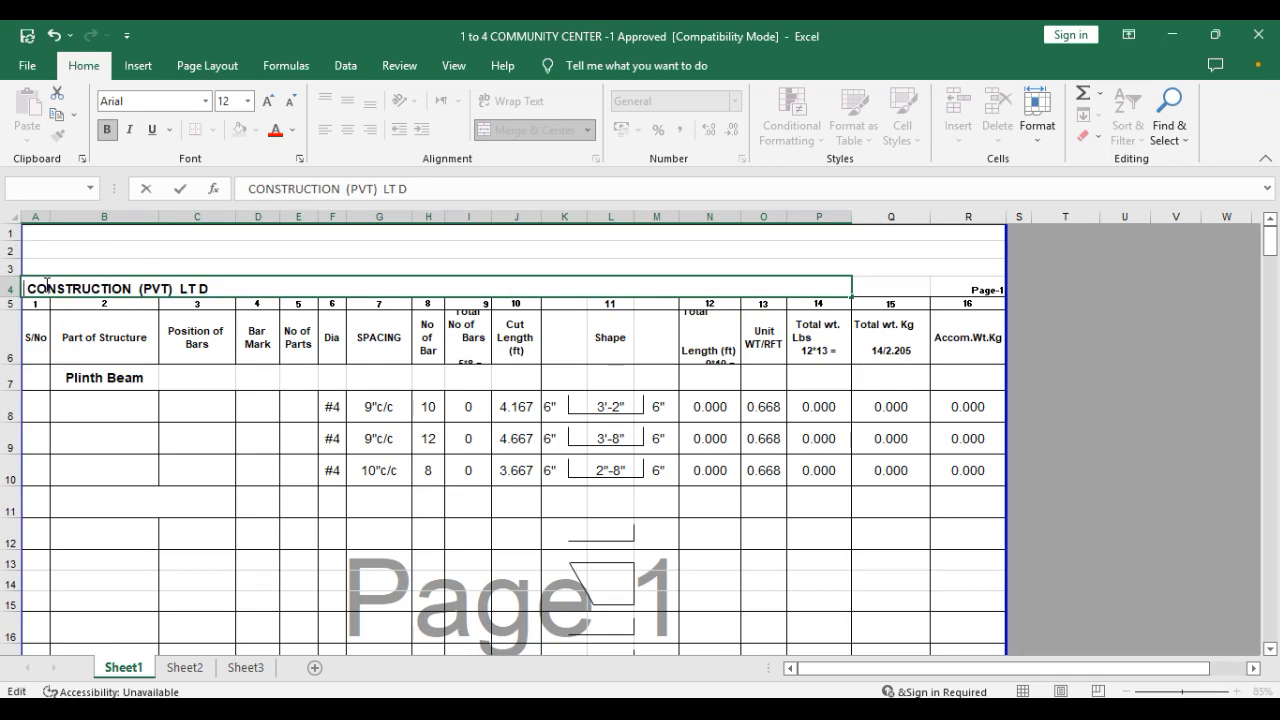
pyautogui.click(271, 474)
pyautogui.moveTo(14, 366); pyautogui.dragTo(14, 376)
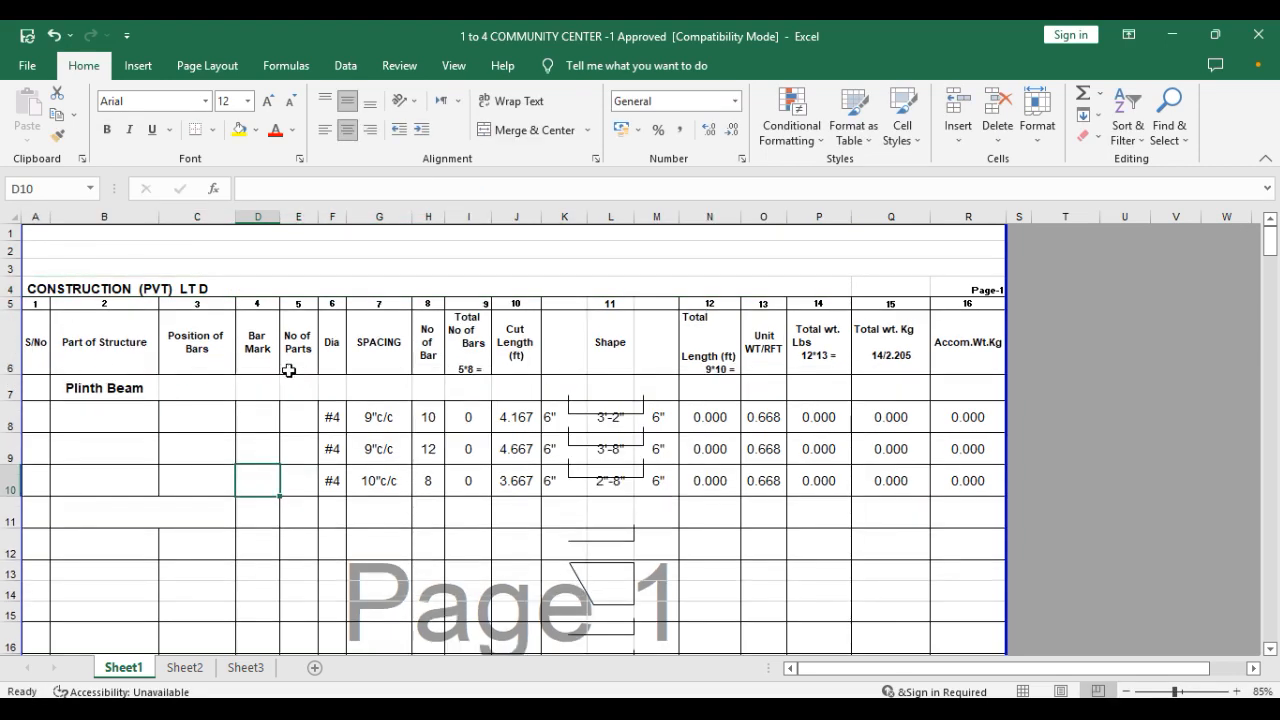
# Enter Home as the part of structure in cell B8, under Plinth Beam
pyautogui.click(110, 420)
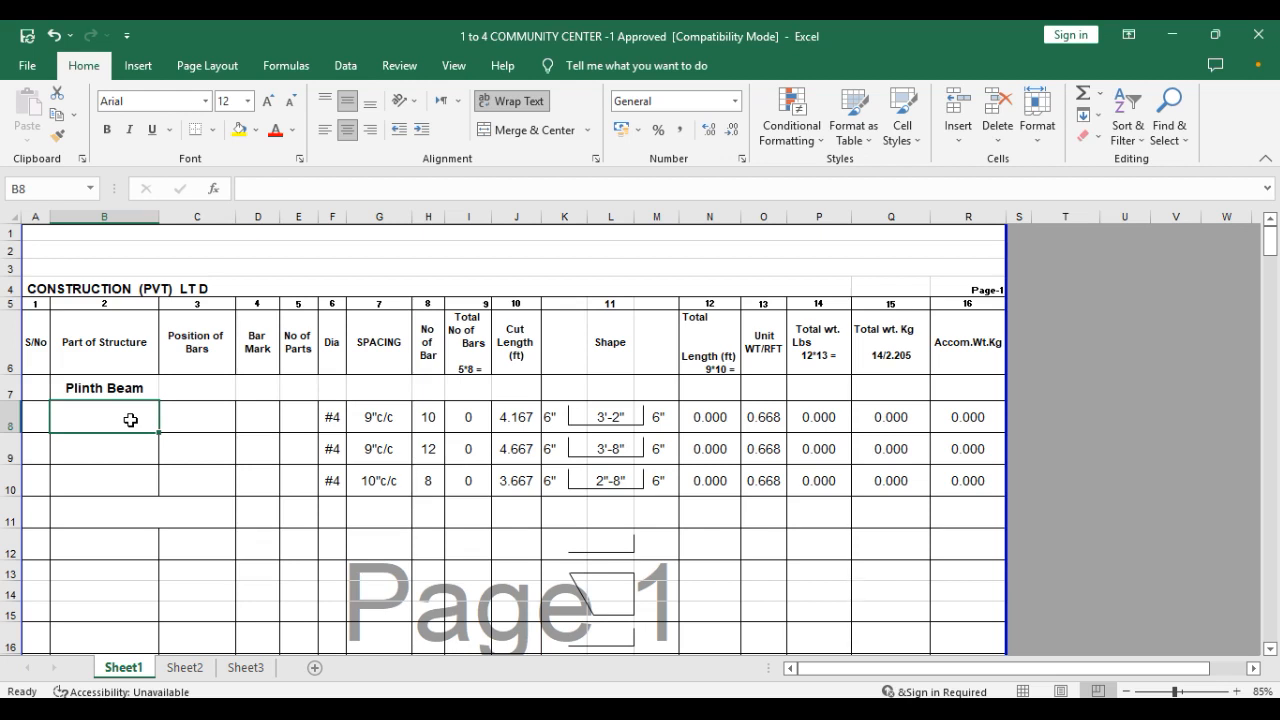
pyautogui.write('L')
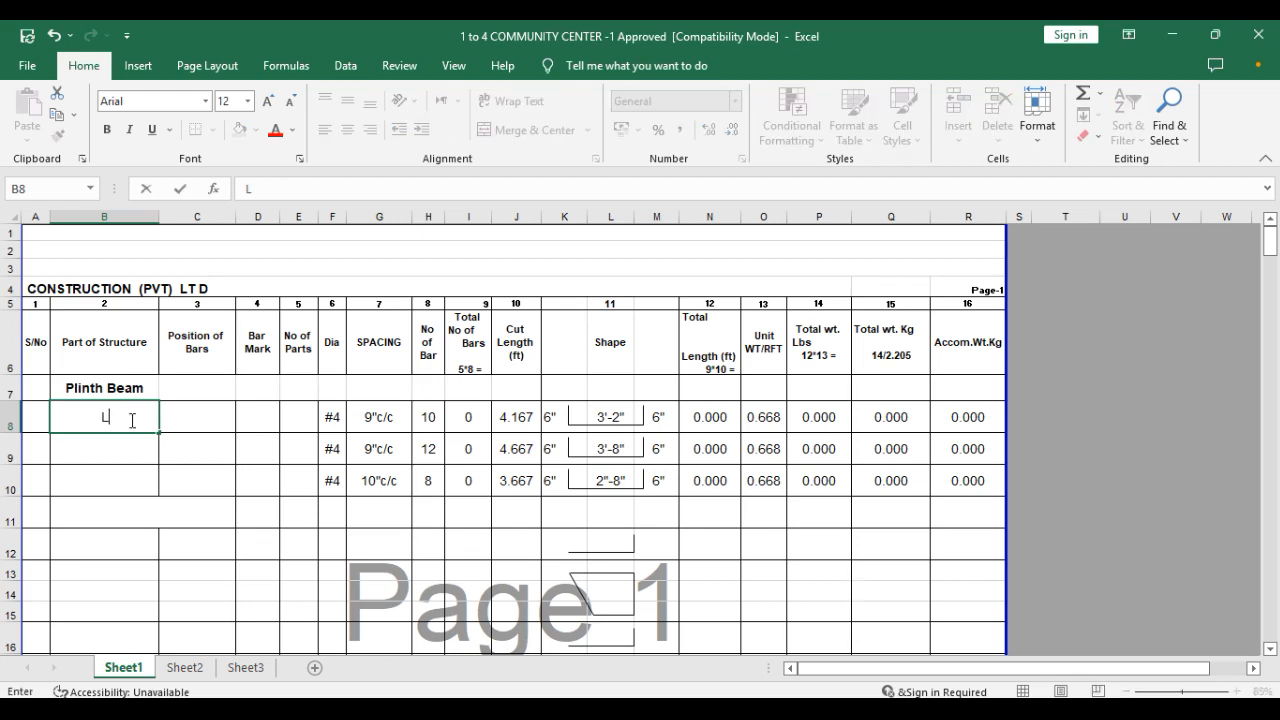
pyautogui.write('ock')
pyautogui.press('BackSpace')
pyautogui.press('BackSpace')
pyautogui.press('BackSpace')
pyautogui.press('BackSpace')
pyautogui.write('Home')
# Enter "left /right side" as the position of bars in cell C8
pyautogui.click(203, 420)
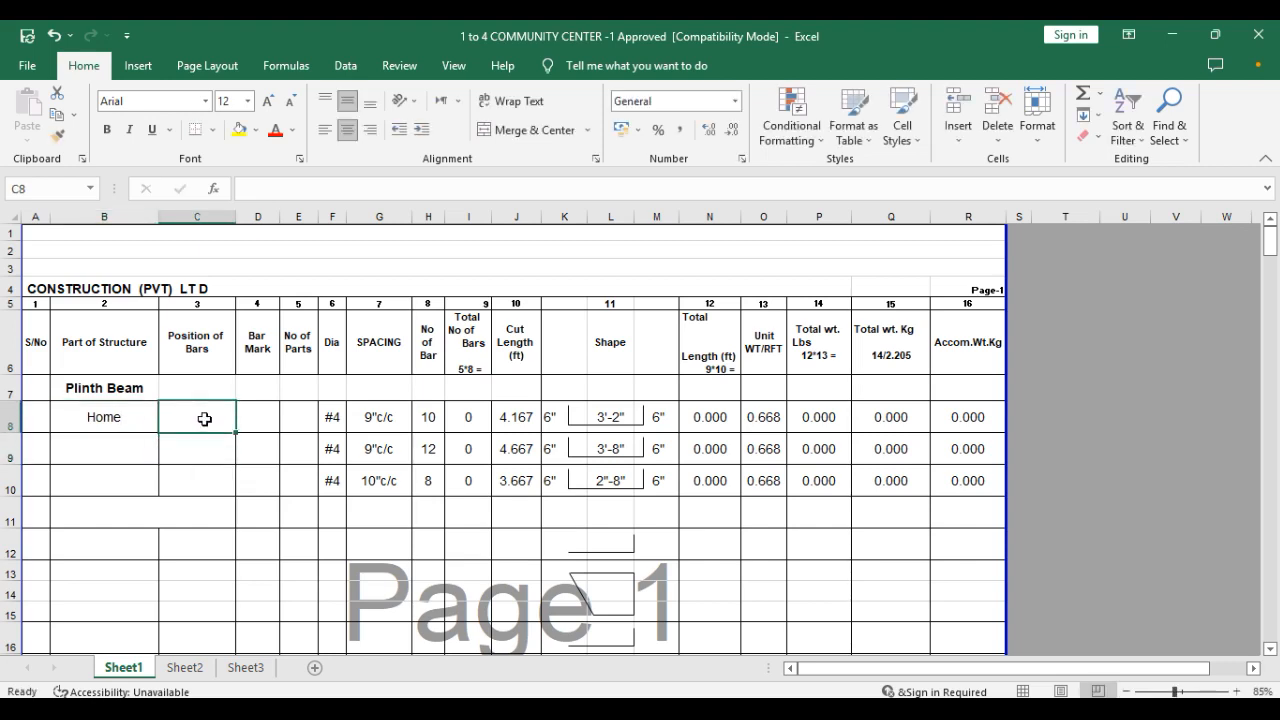
pyautogui.write('Ieft')
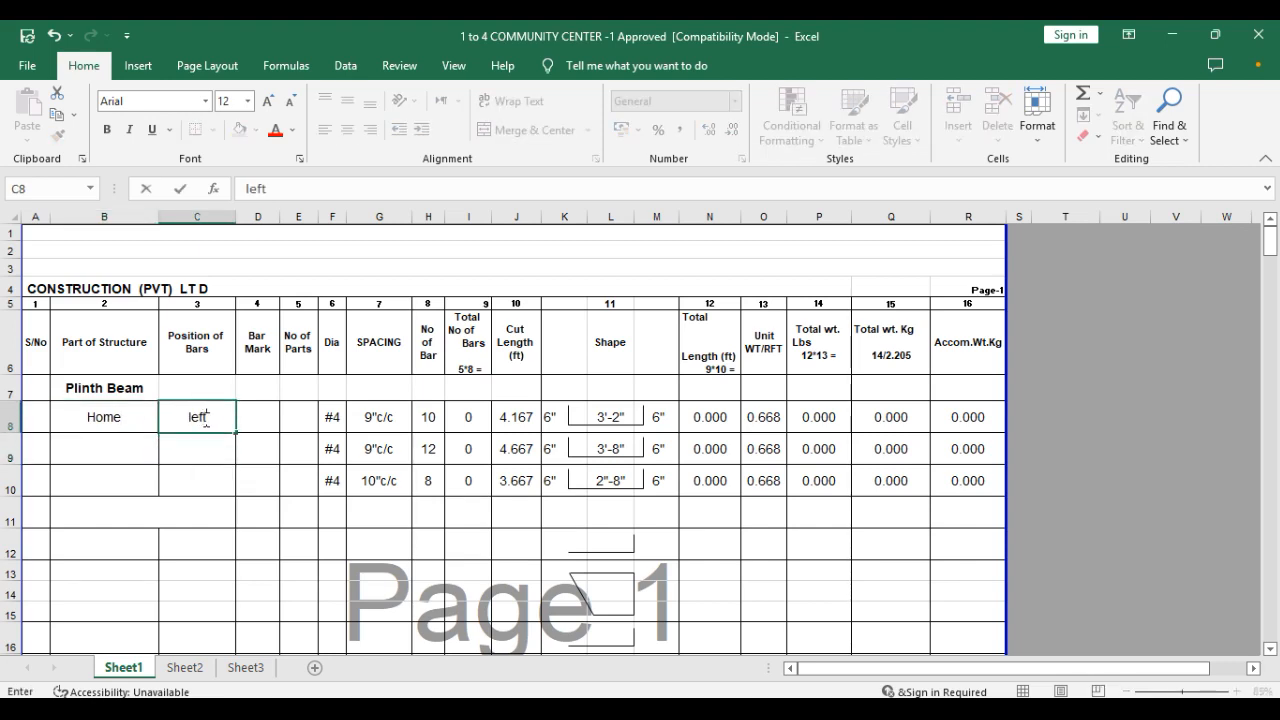
pyautogui.write(' /right side')
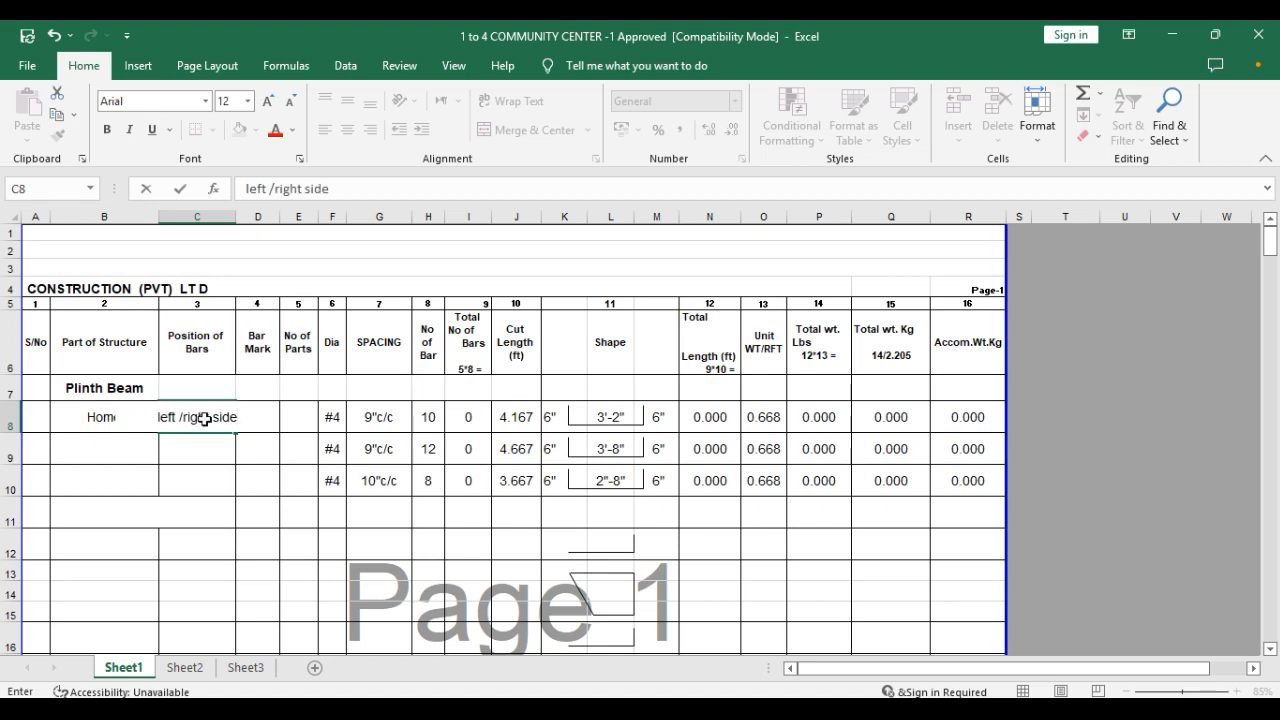
pyautogui.press('Return')
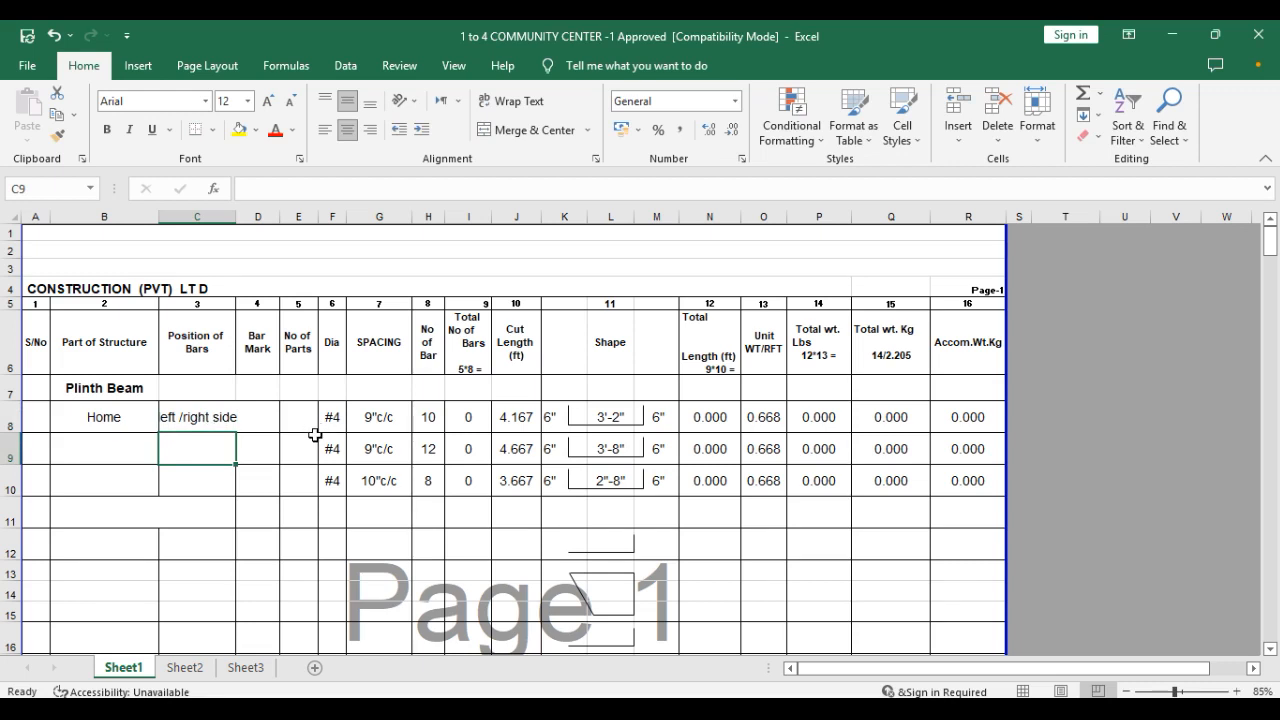
# Clear the spacing values in G8:G10 and widen the Position of Bars column to fit its text
pyautogui.moveTo(381, 423); pyautogui.dragTo(380, 467)
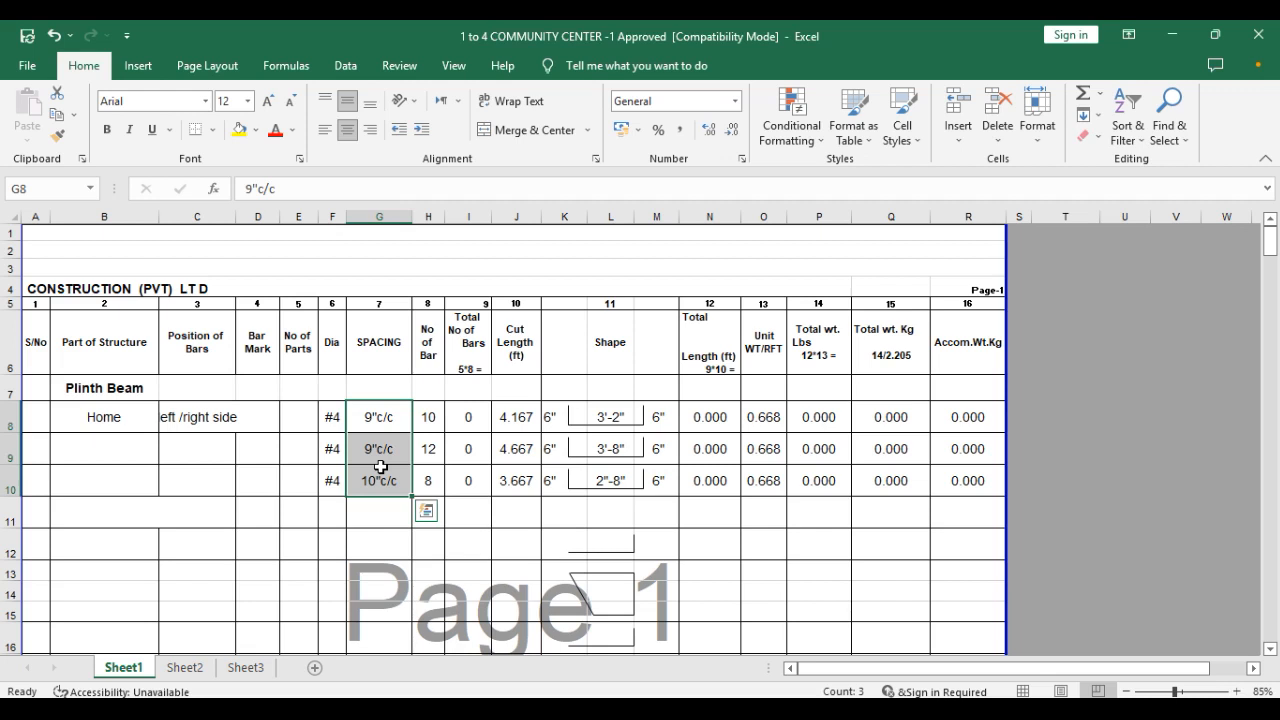
pyautogui.press('Delete')
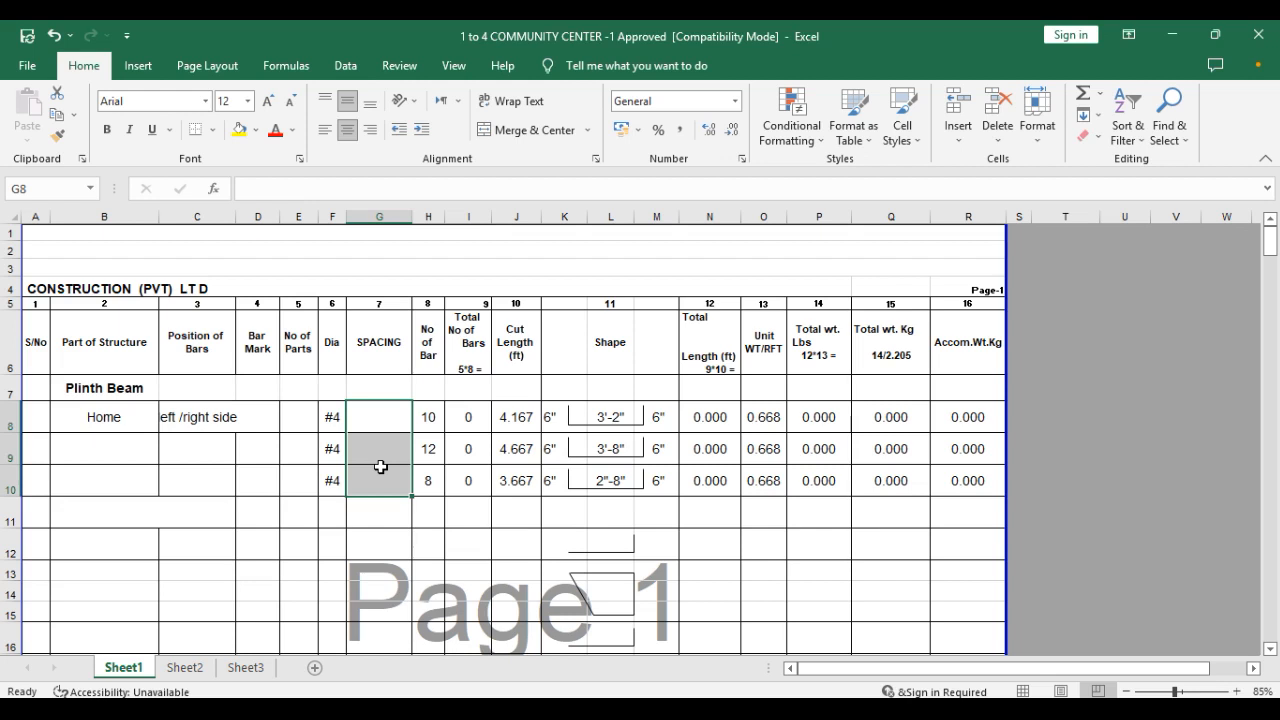
pyautogui.click(222, 420)
pyautogui.moveTo(240, 222); pyautogui.dragTo(258, 222)
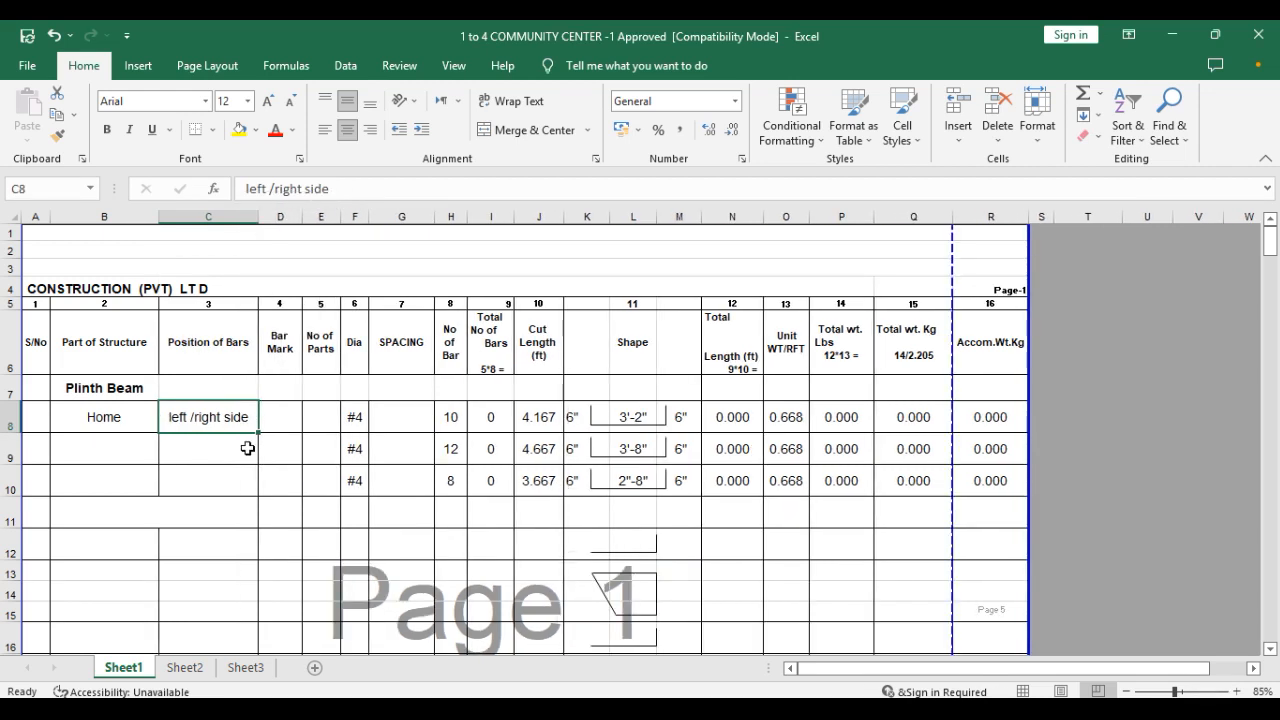
# Switch to the floor plan in AutoCAD Civil 3D, examine the lengths of the house's side walls, and return to the Excel schedule
pyautogui.click(284, 424)
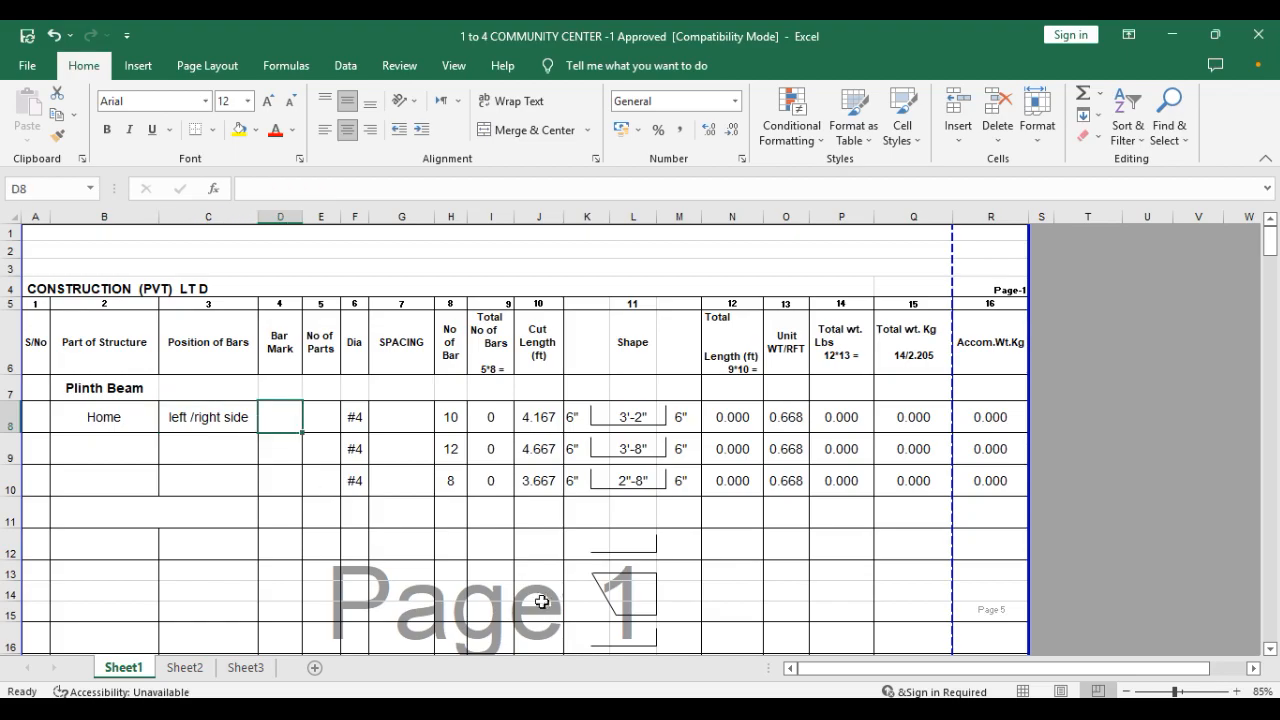
pyautogui.hotkey('alt', 'Tab')
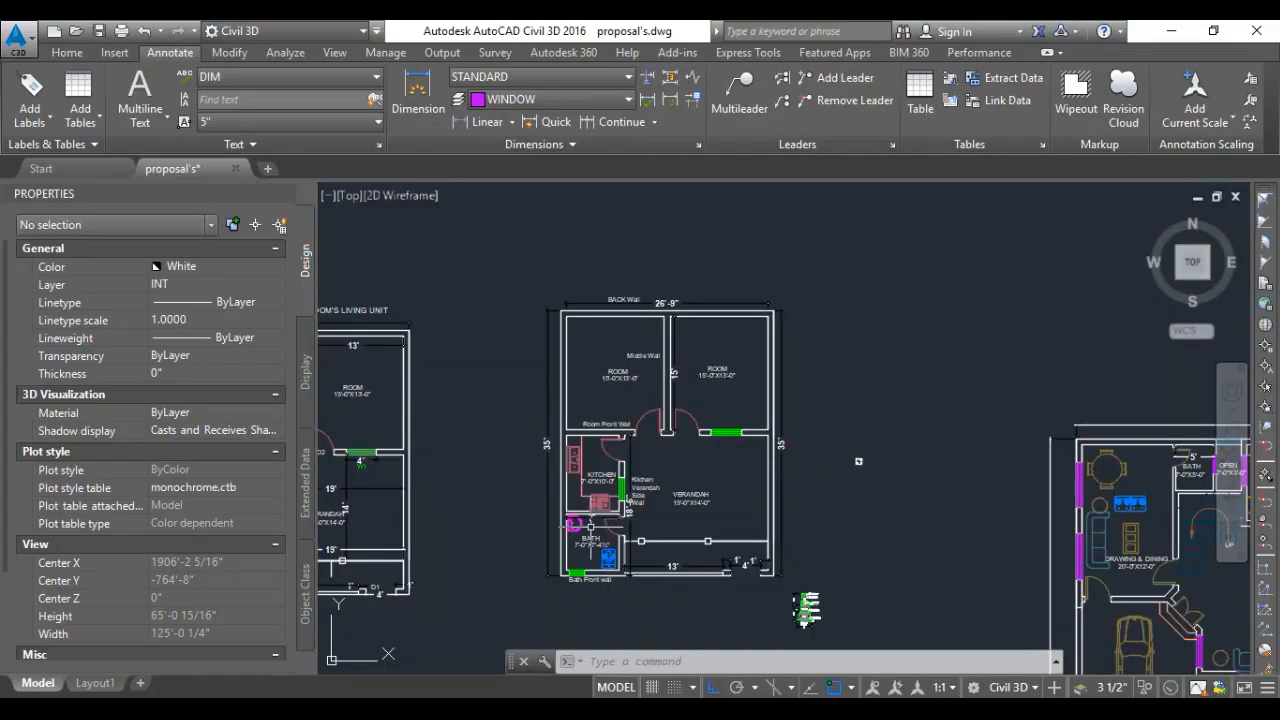
pyautogui.scroll(4, 550, 441)
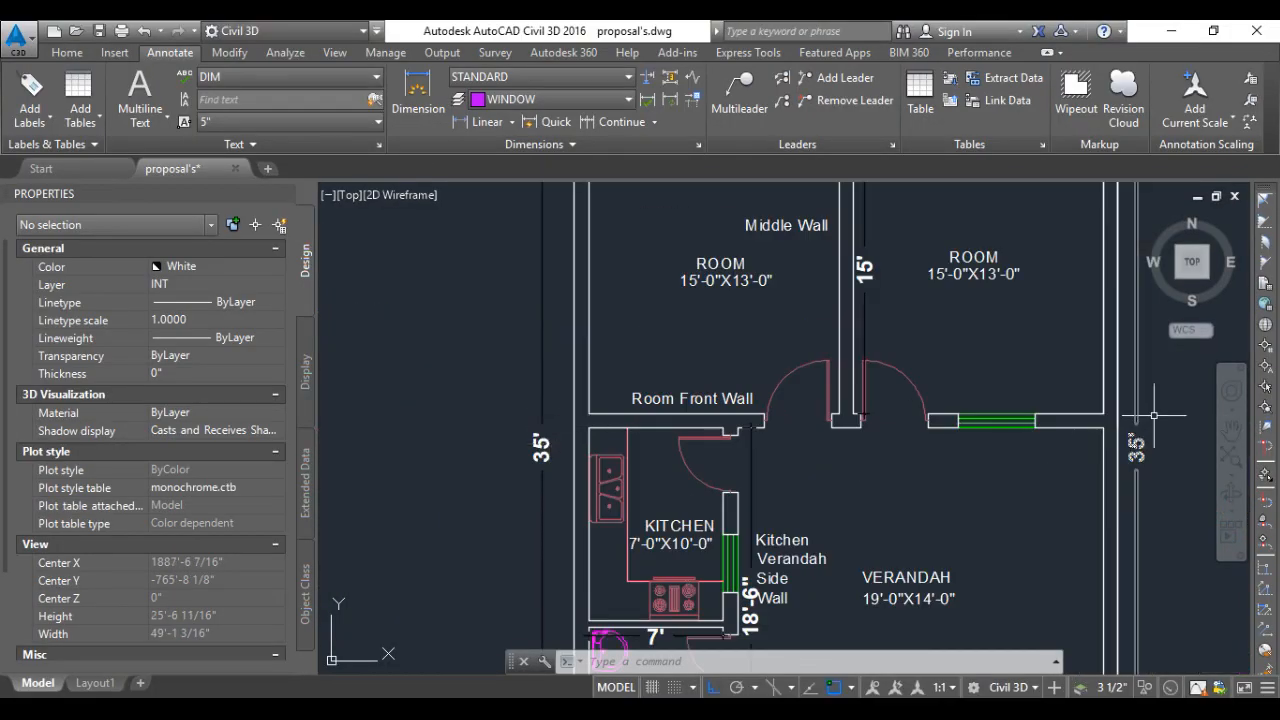
pyautogui.scroll(-2, 551, 442)
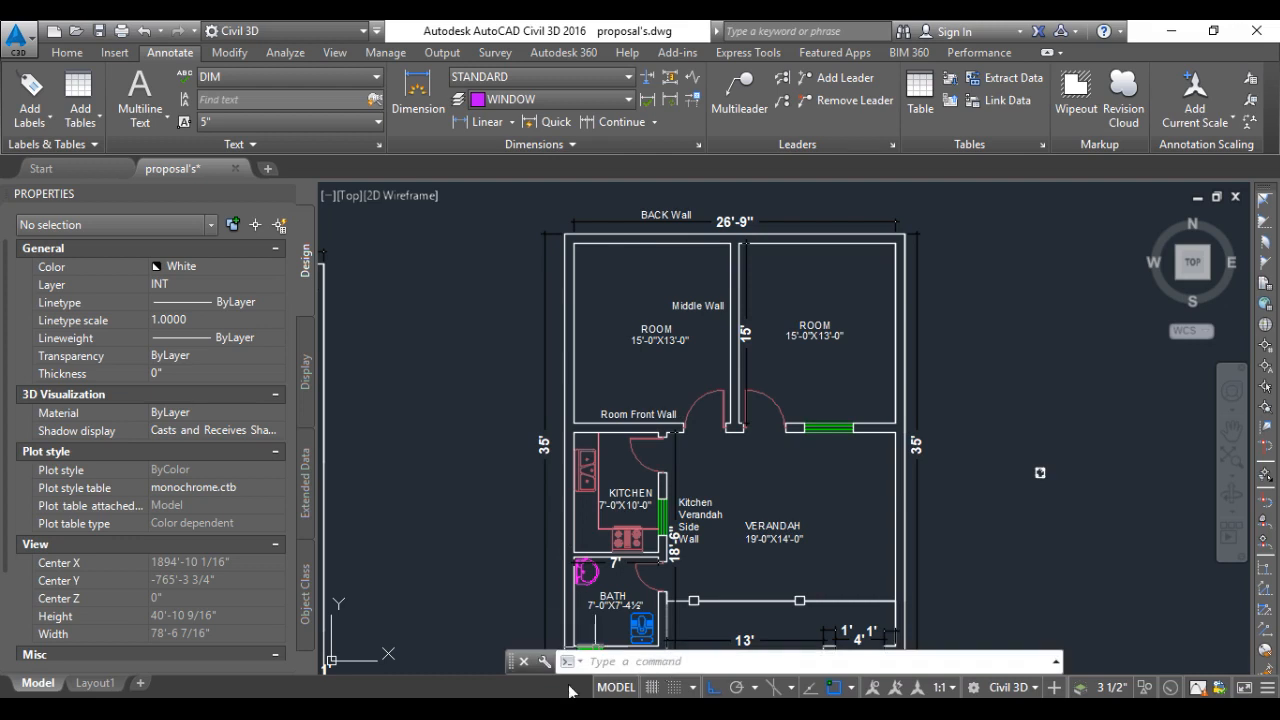
pyautogui.moveTo(540, 712)
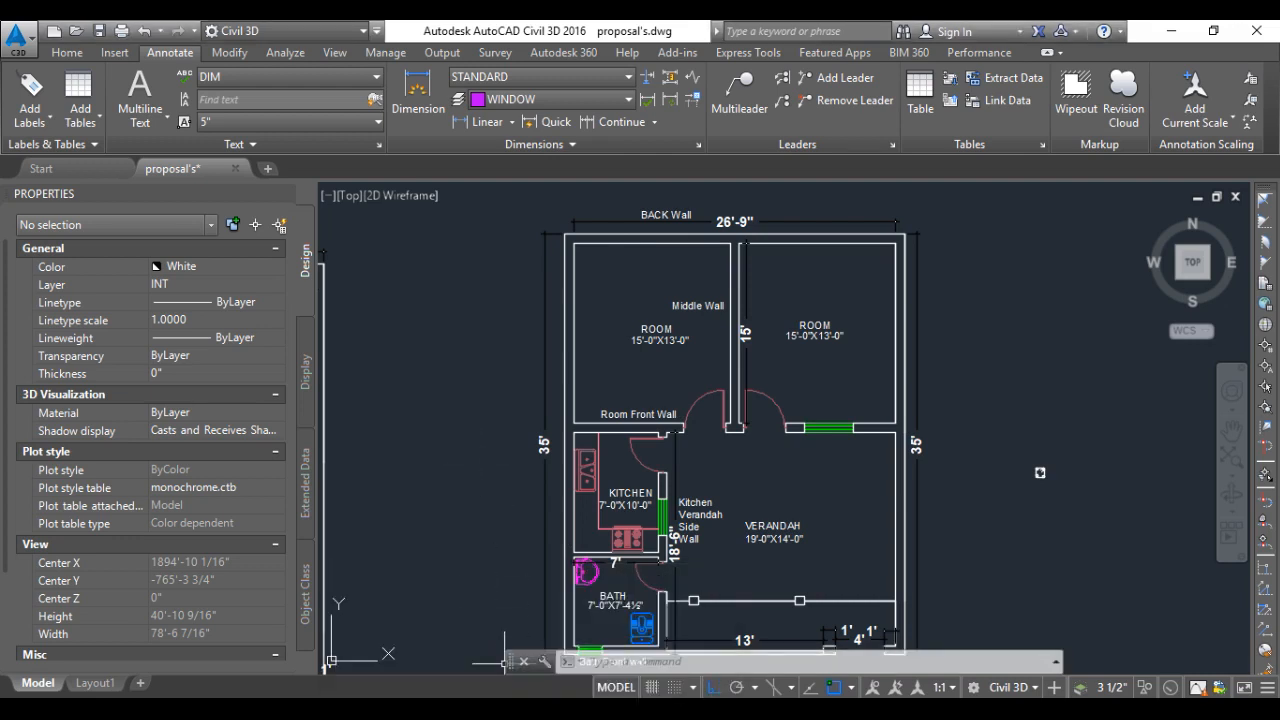
pyautogui.click(465, 672)
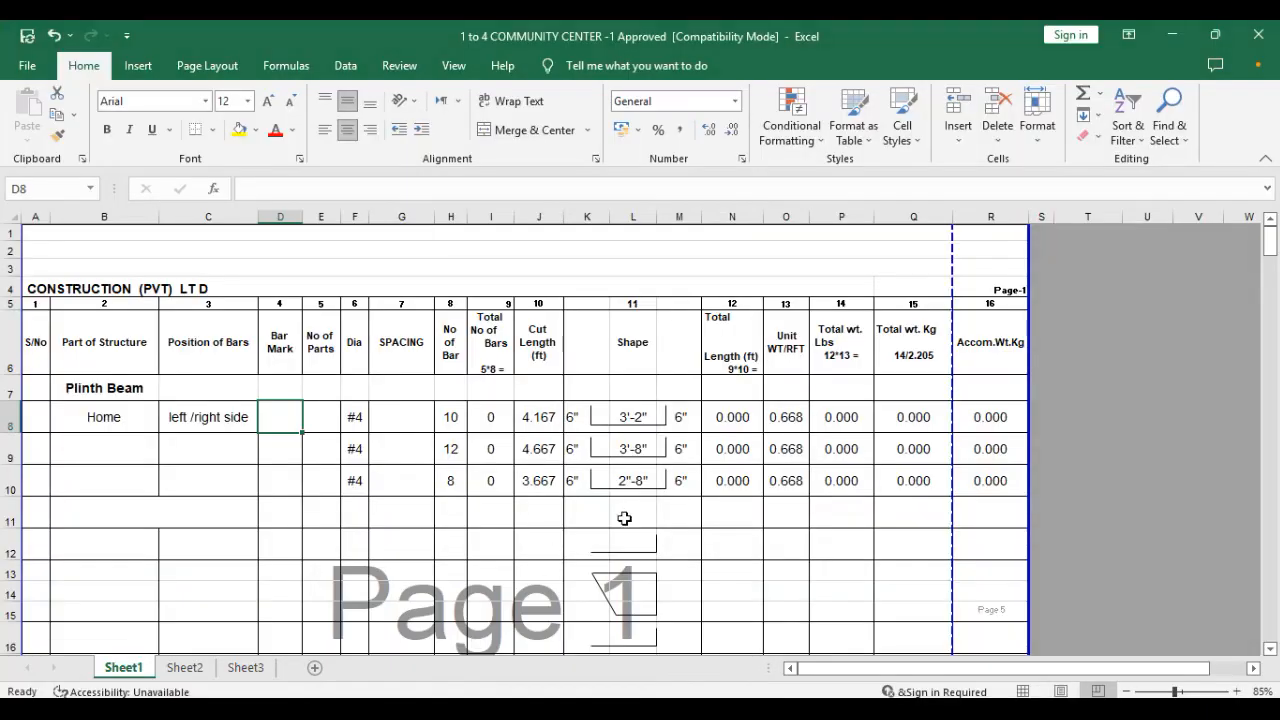
# Calculate =4*40 in T9, divide it by 8 in T10 and that by 12 in T11, and clear these scratch cells
pyautogui.click(1077, 440)
pyautogui.write('=4*40')
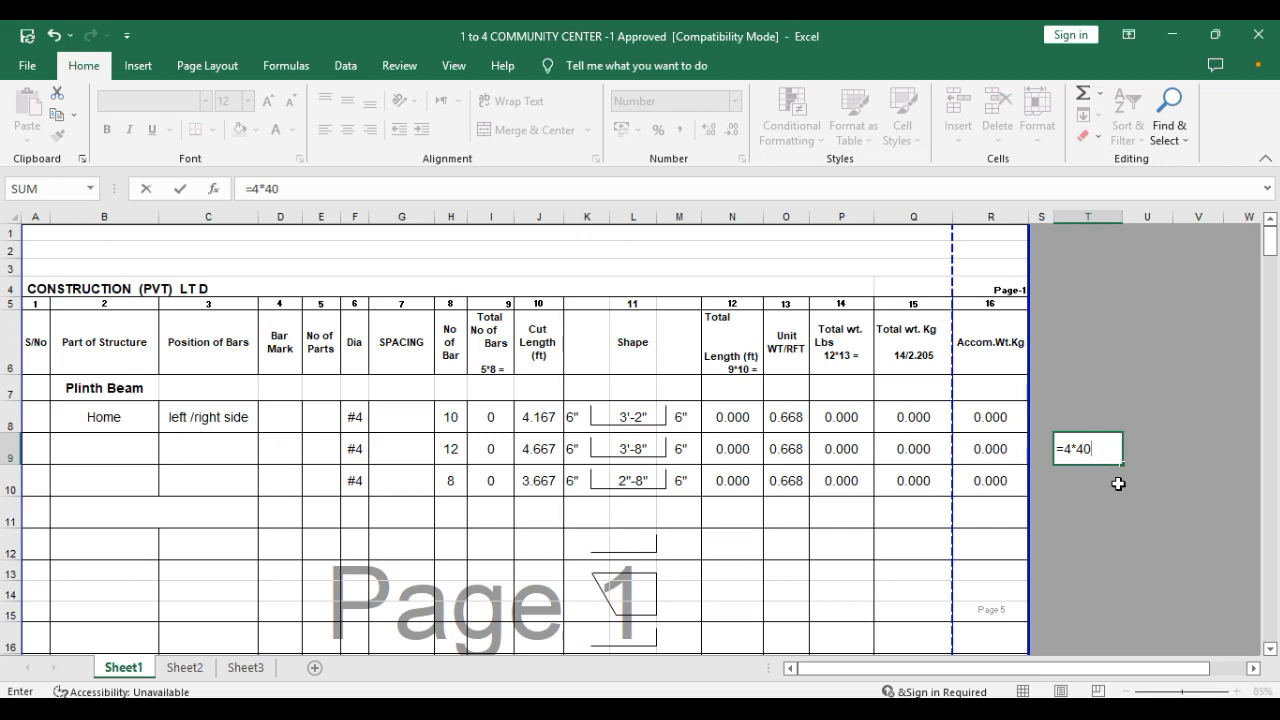
pyautogui.press('Return')
pyautogui.write('=')
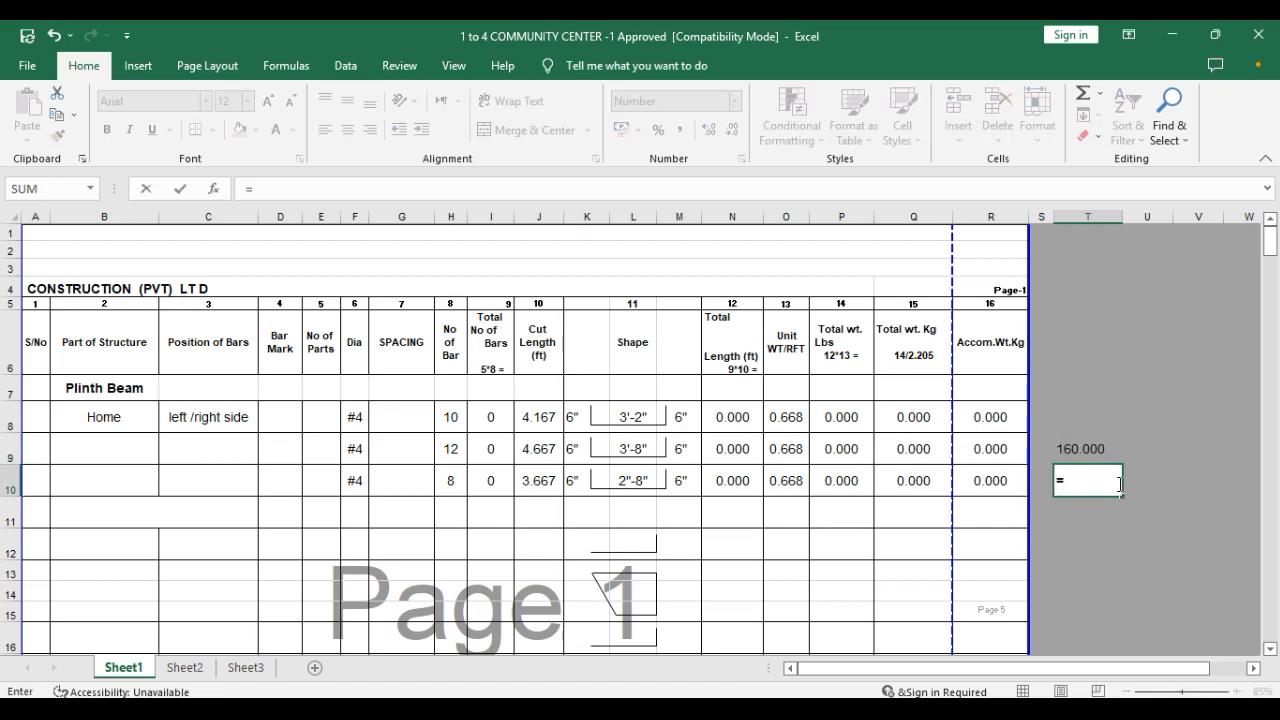
pyautogui.click(1087, 449)
pyautogui.write('/8')
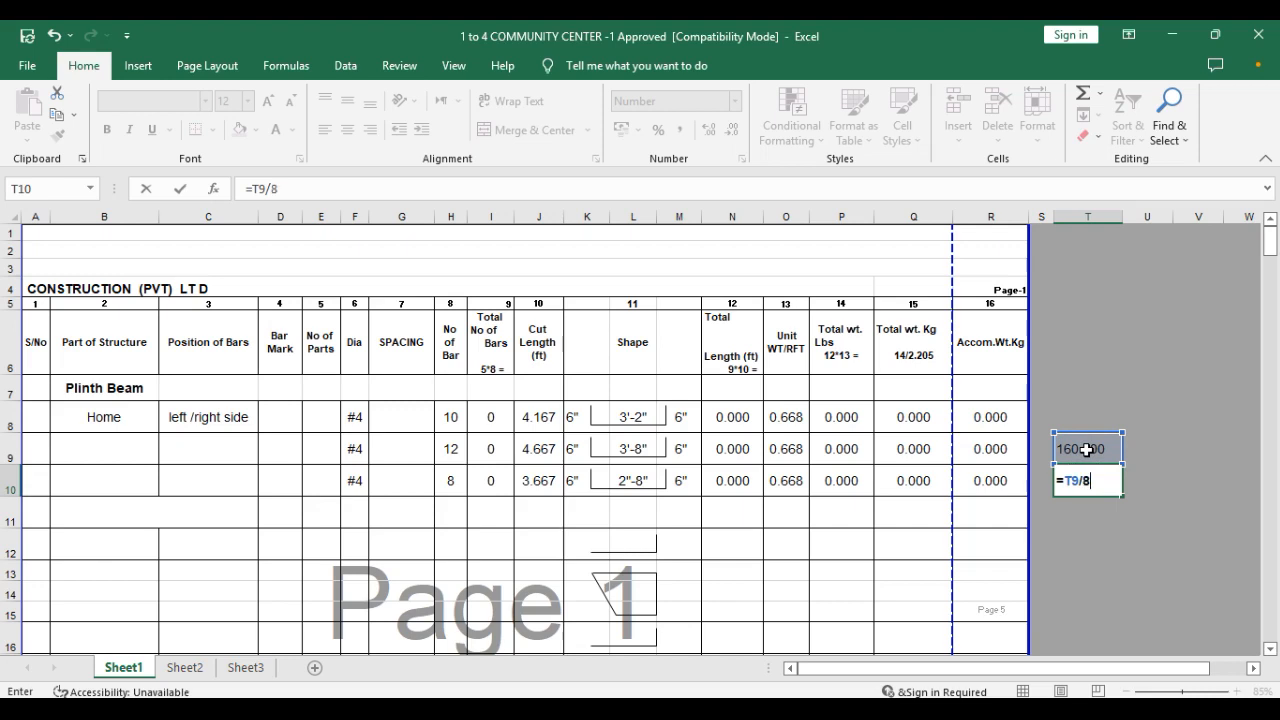
pyautogui.press('Return')
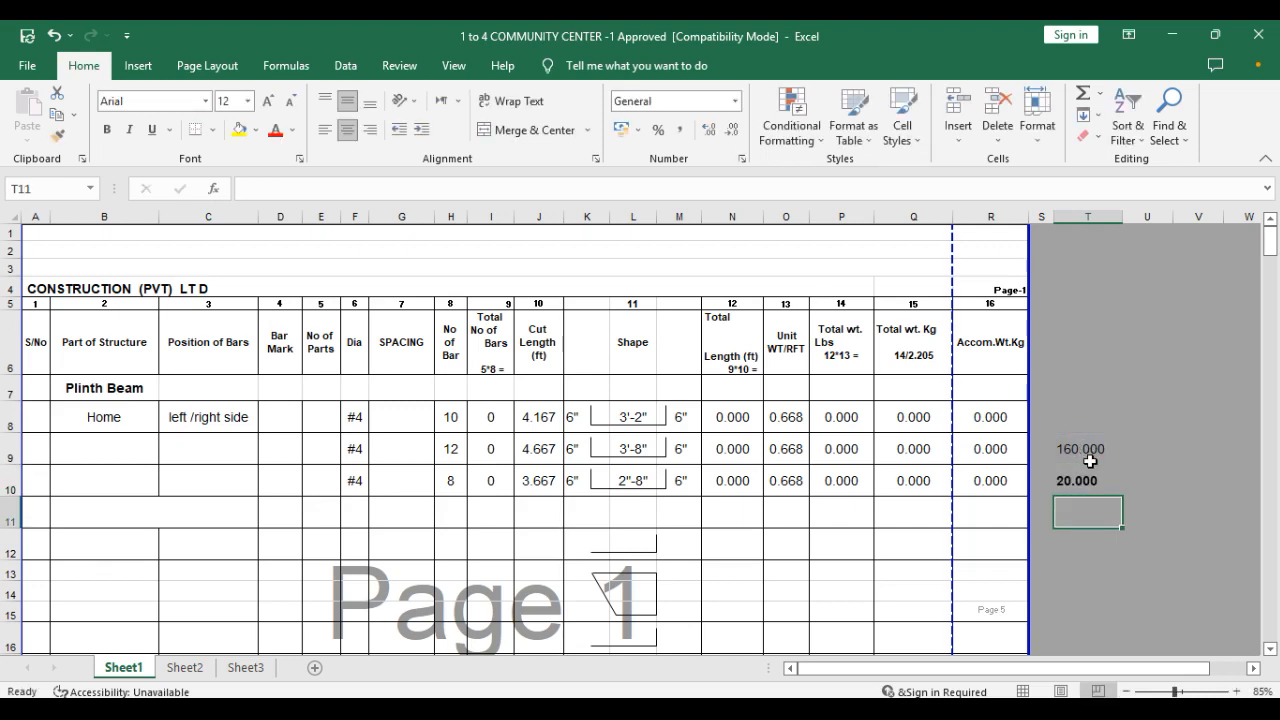
pyautogui.write('=')
pyautogui.click(1087, 480)
pyautogui.write('/12')
pyautogui.press('Return')
pyautogui.moveTo(1078, 432); pyautogui.dragTo(1079, 512)
pyautogui.press('Delete')
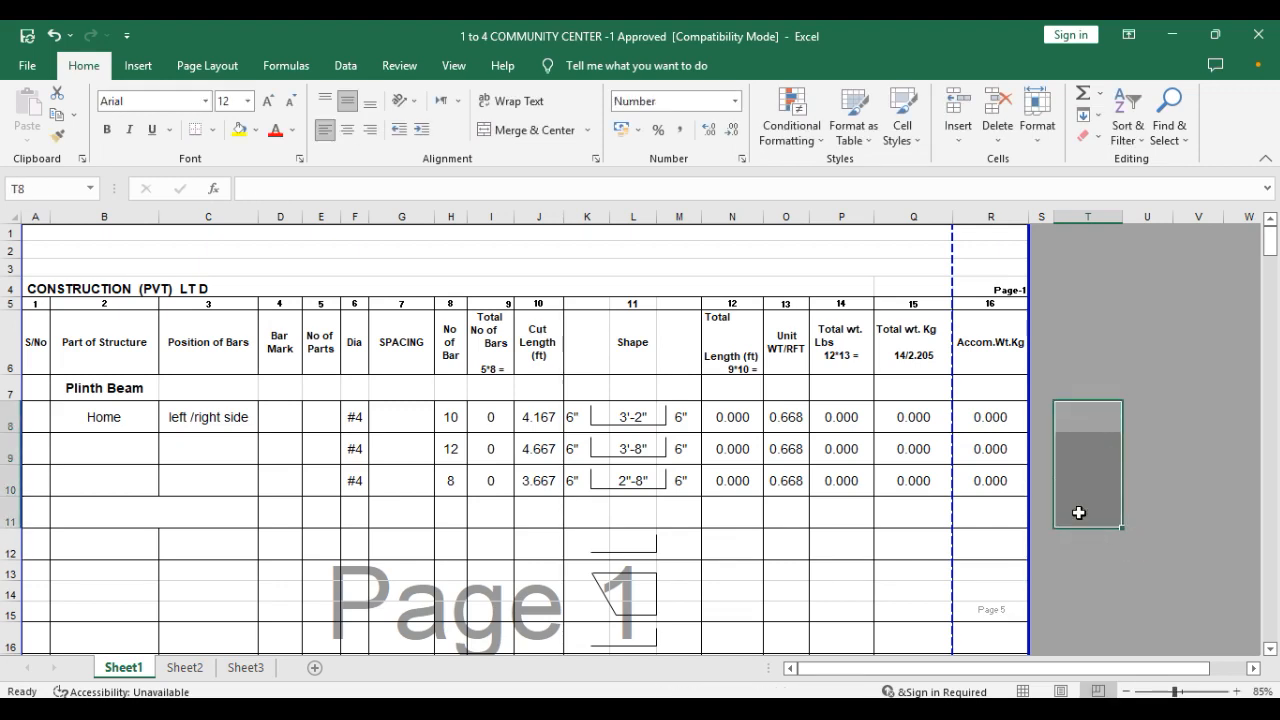
# Calculate the side wall bar length in cell T12 with the formula =35+1.667
pyautogui.click(1098, 545)
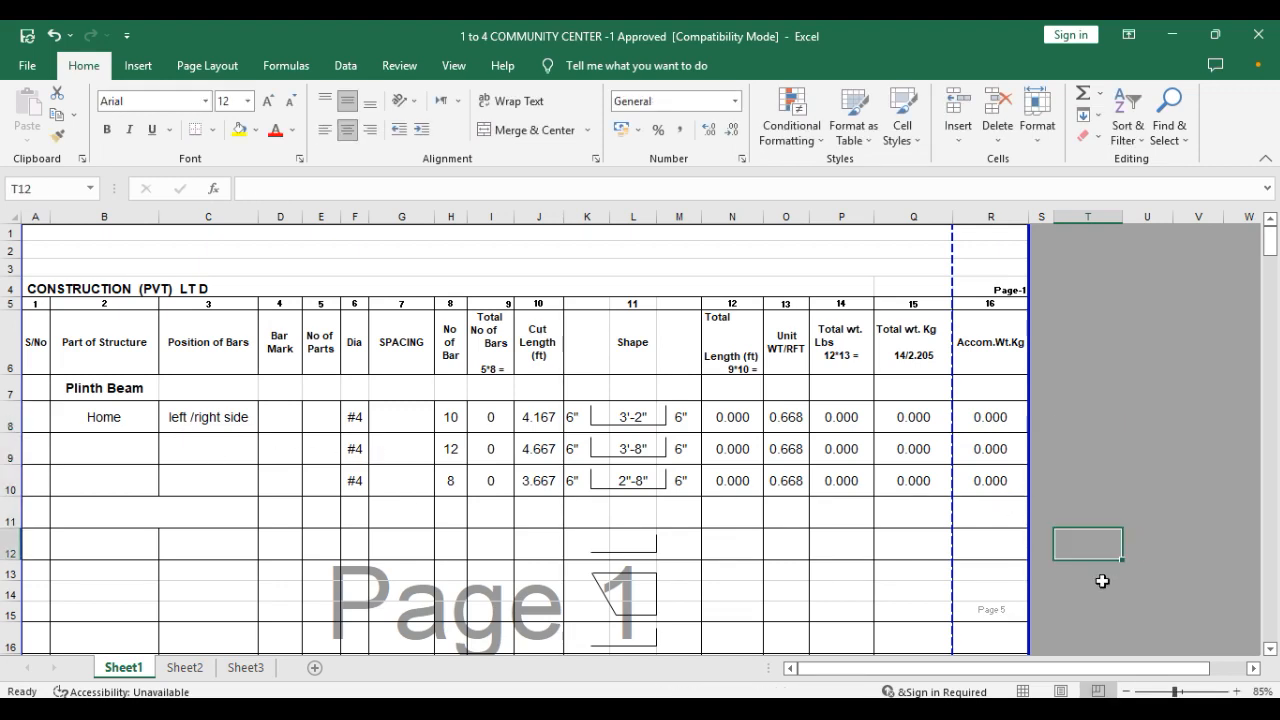
pyautogui.write('=35')
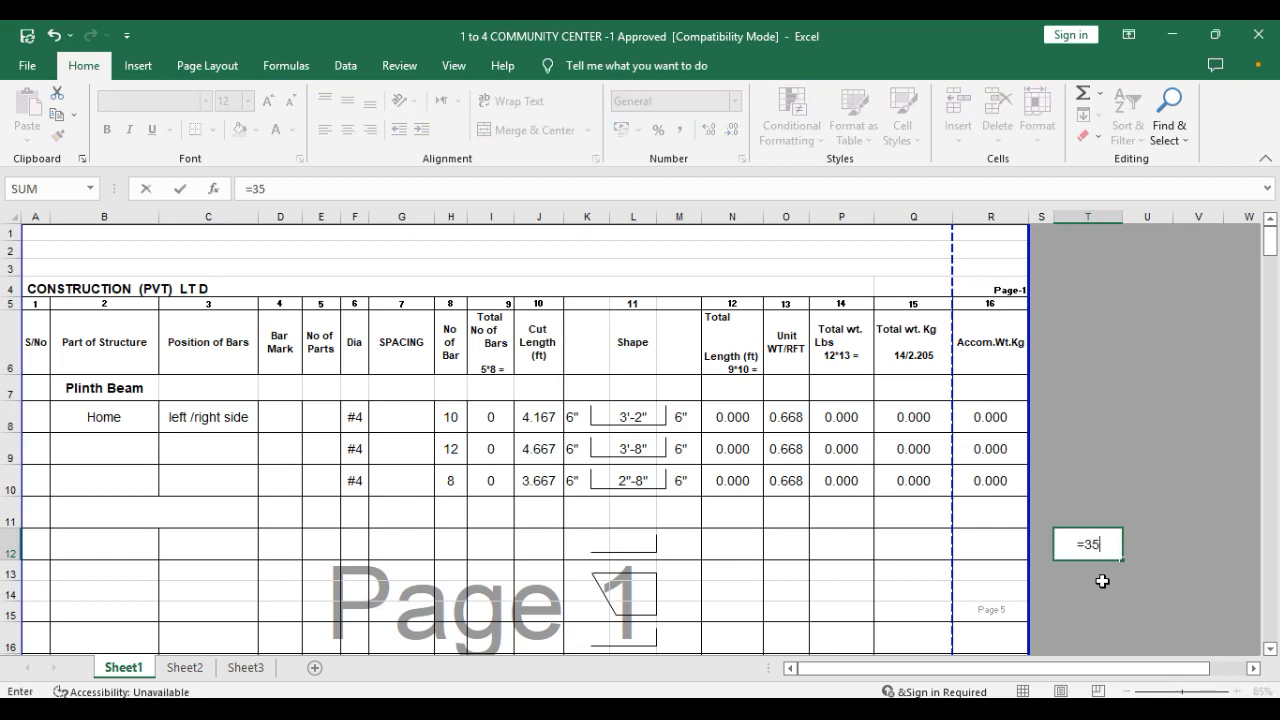
pyautogui.write('+1.667')
pyautogui.press('Return')
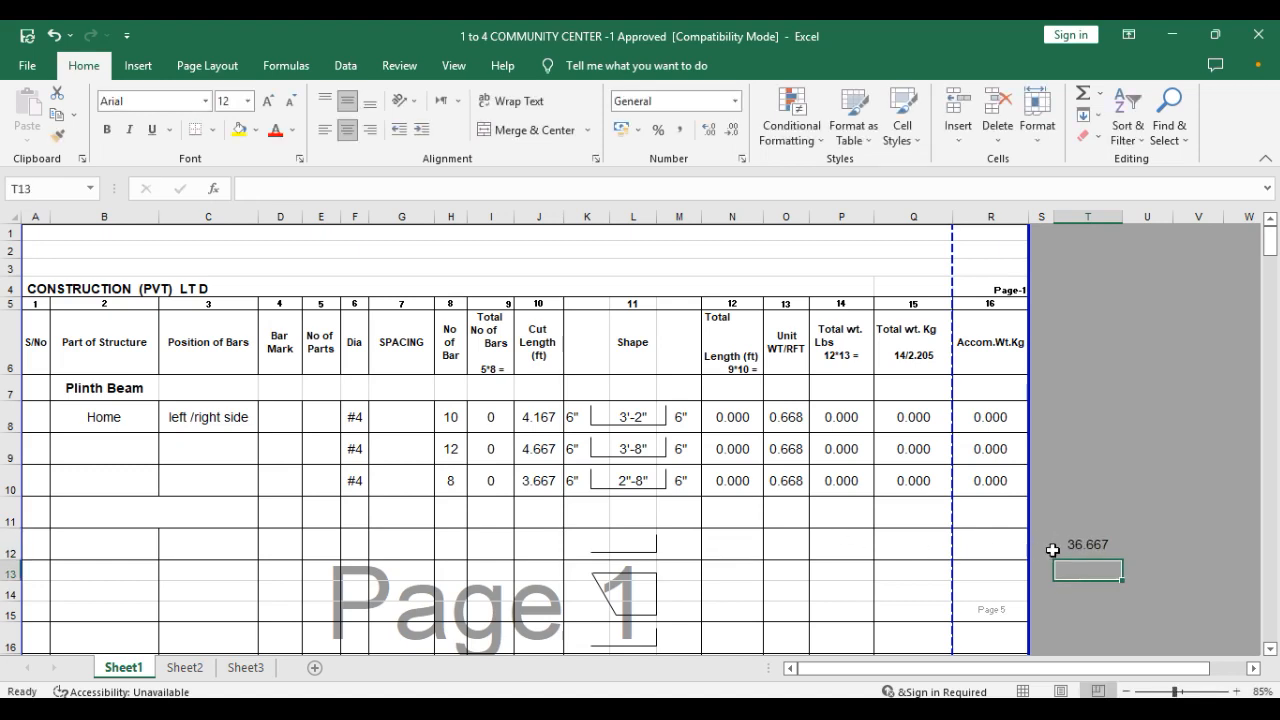
# Try to clear the bar shape dimensions in K8:M10 of the Shape column
pyautogui.click(594, 415)
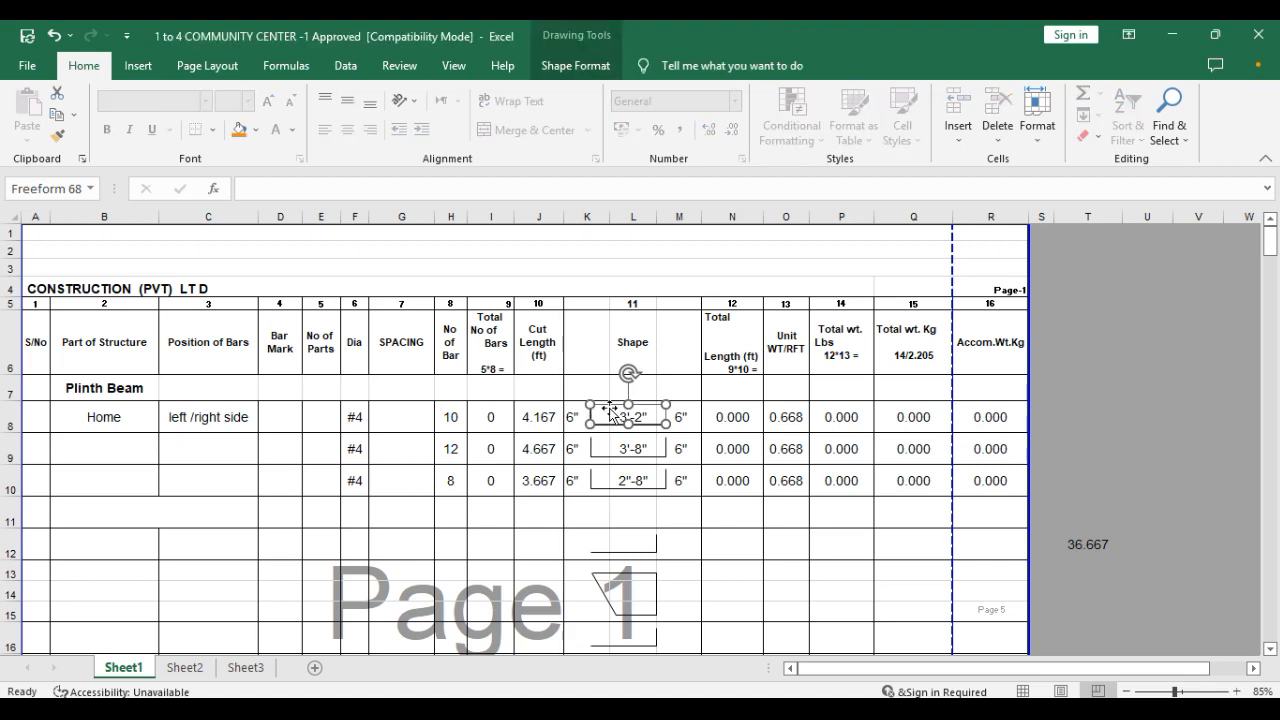
pyautogui.press('Escape')
pyautogui.moveTo(577, 416); pyautogui.dragTo(683, 487)
pyautogui.press('Delete')
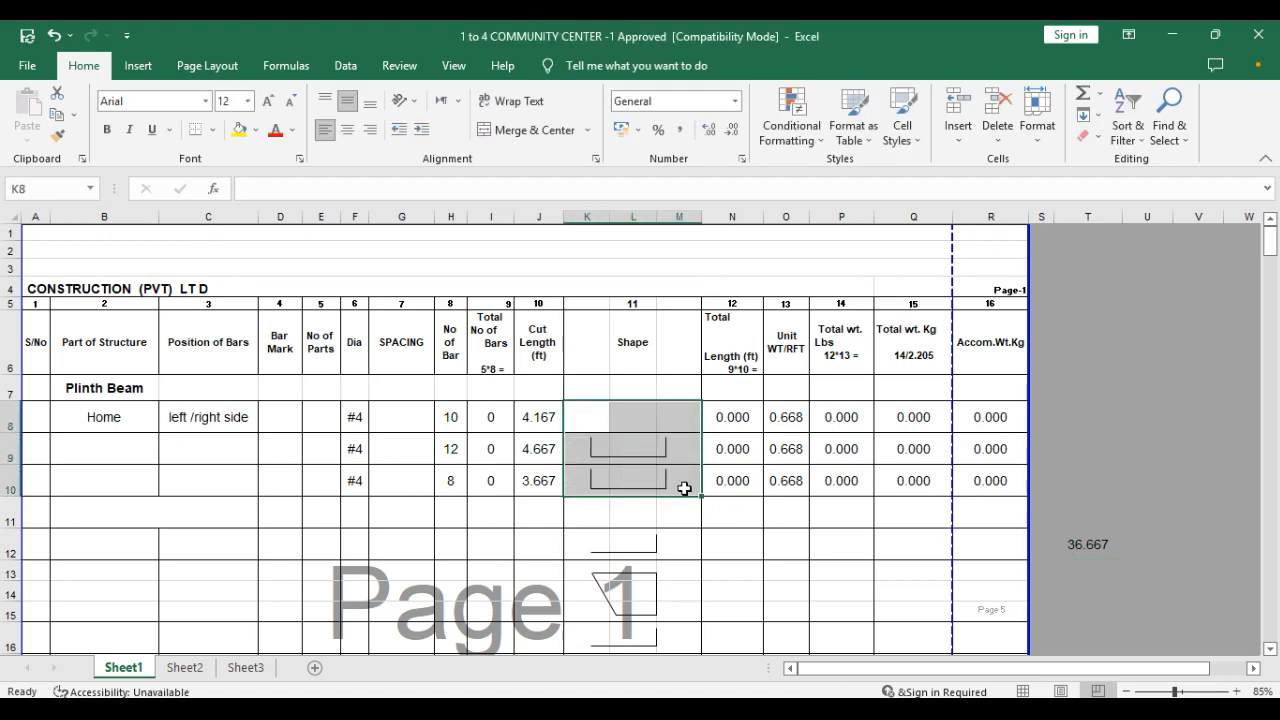
pyautogui.click(643, 455)
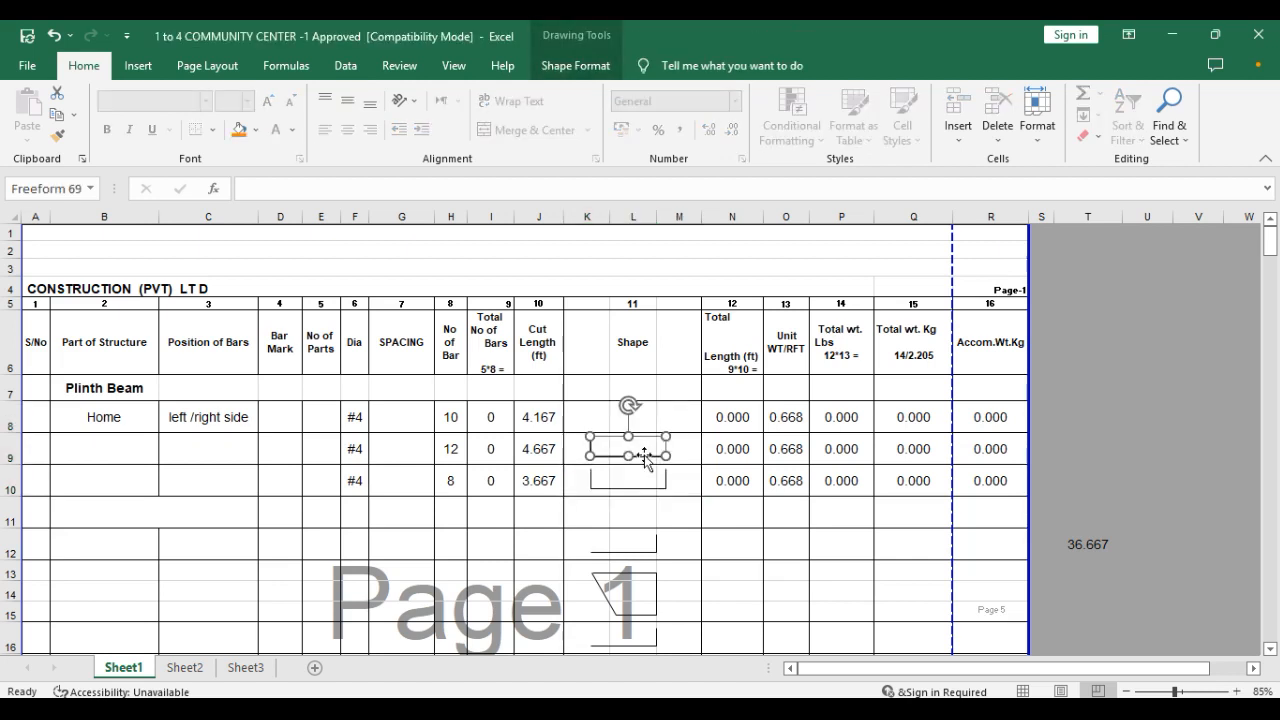
pyautogui.hotkey('ctrl', 'z')
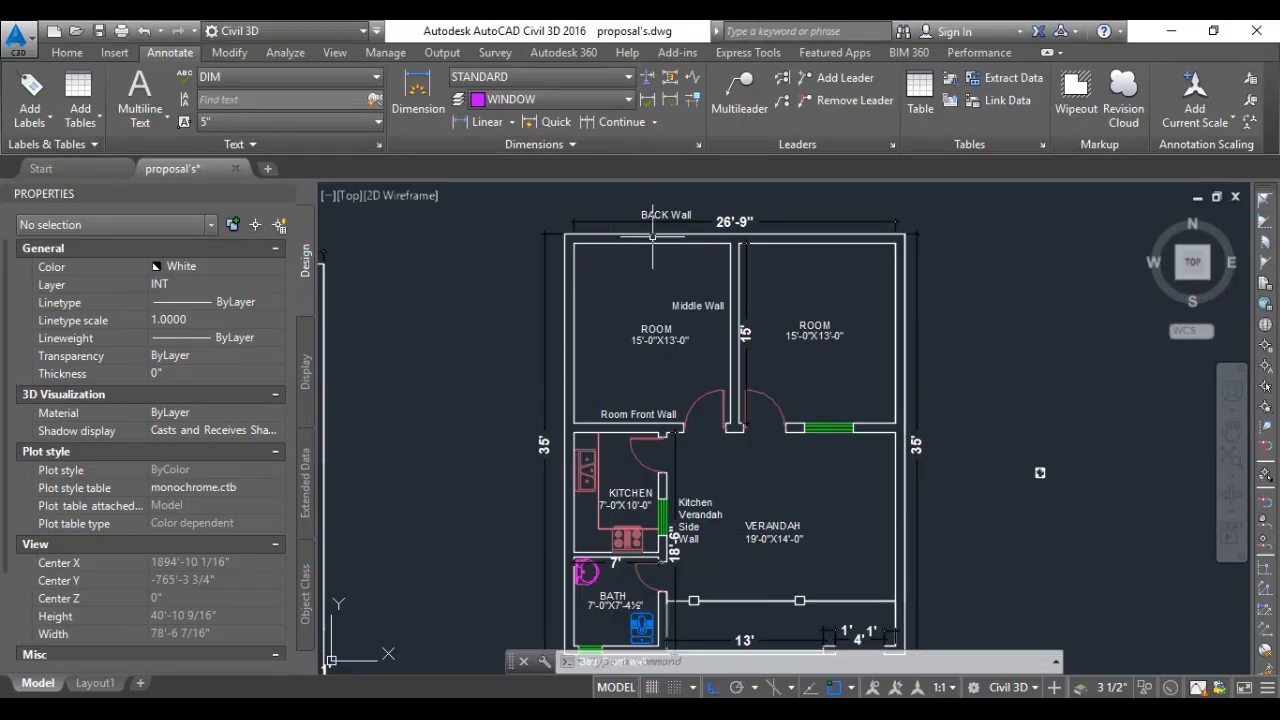
# Switch to the Civil 3D plan, examine the full wall layout from back to front, and return to the community center workbook
pyautogui.scroll(-5, 804, 328)
pyautogui.scroll(5, 690, 330)
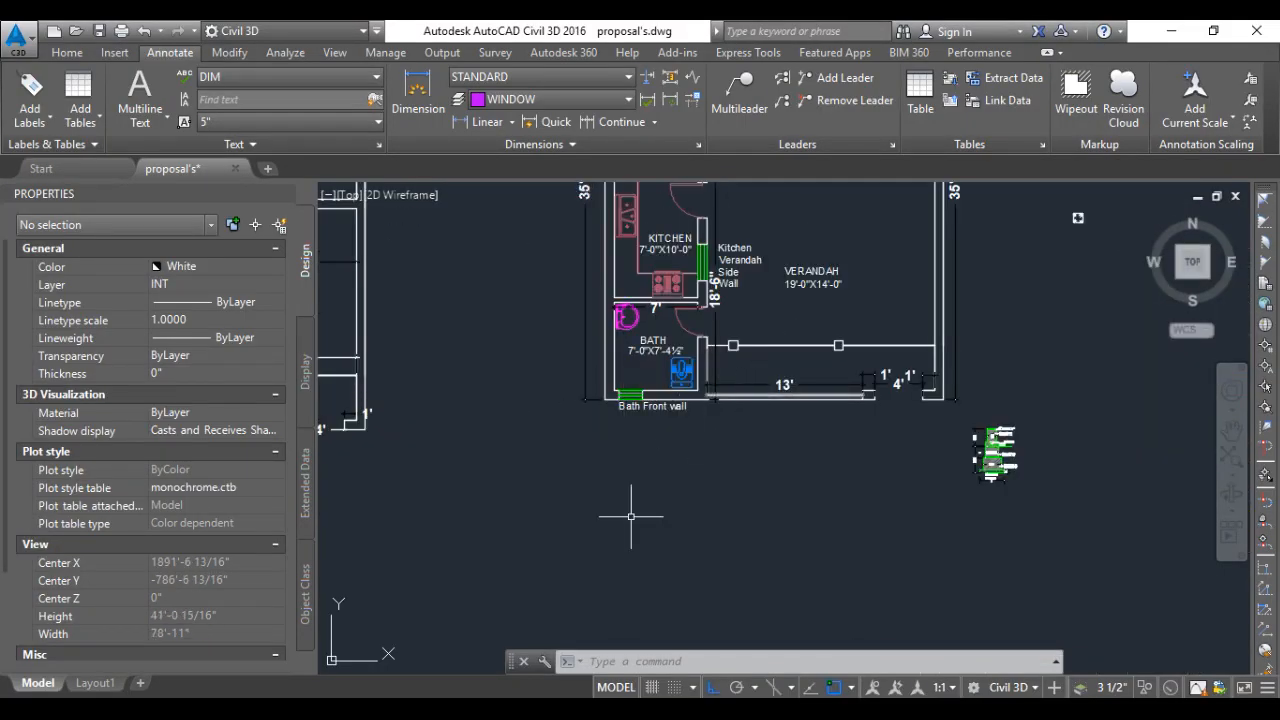
pyautogui.scroll(-5, 690, 330)
pyautogui.scroll(4, 651, 330)
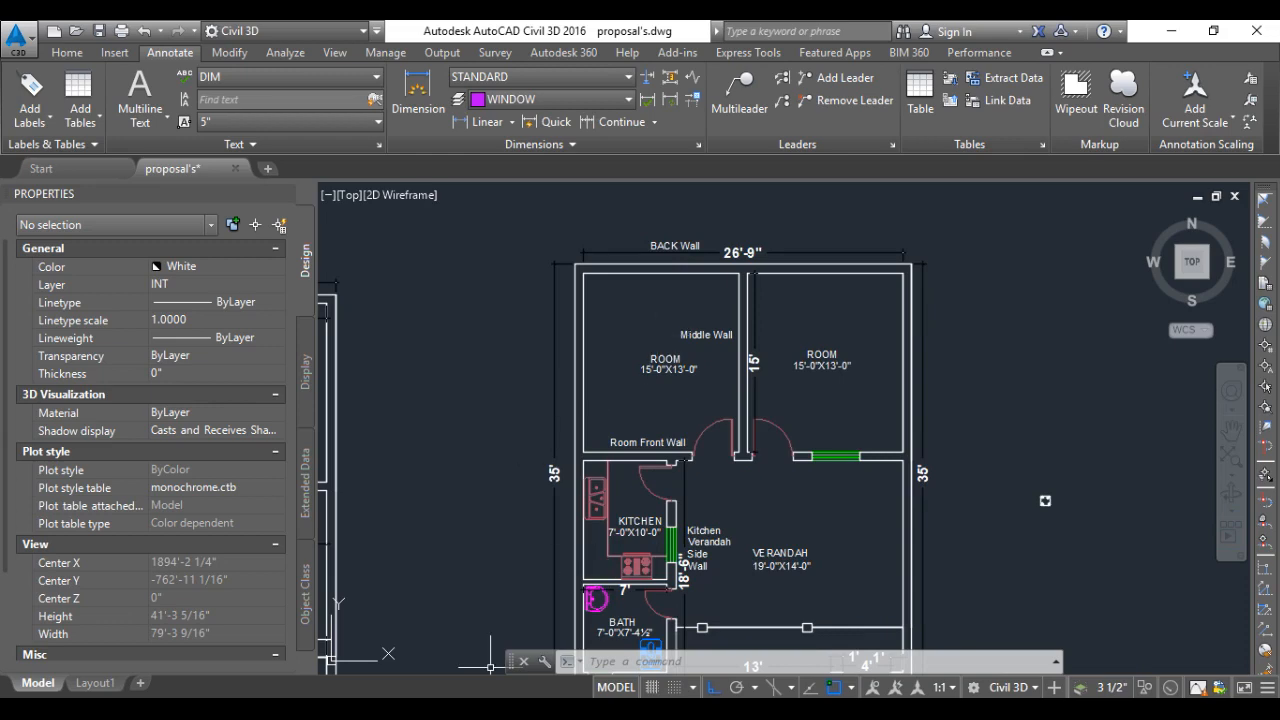
pyautogui.moveTo(530, 712)
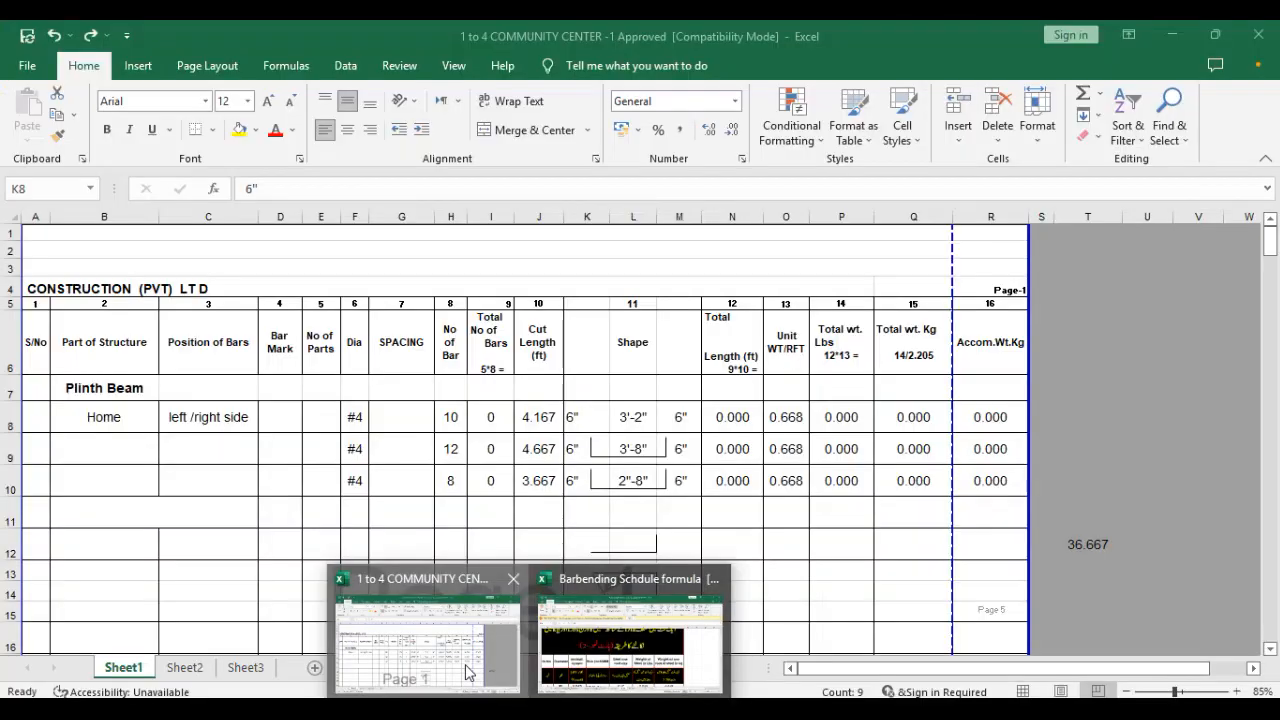
pyautogui.click(470, 668)
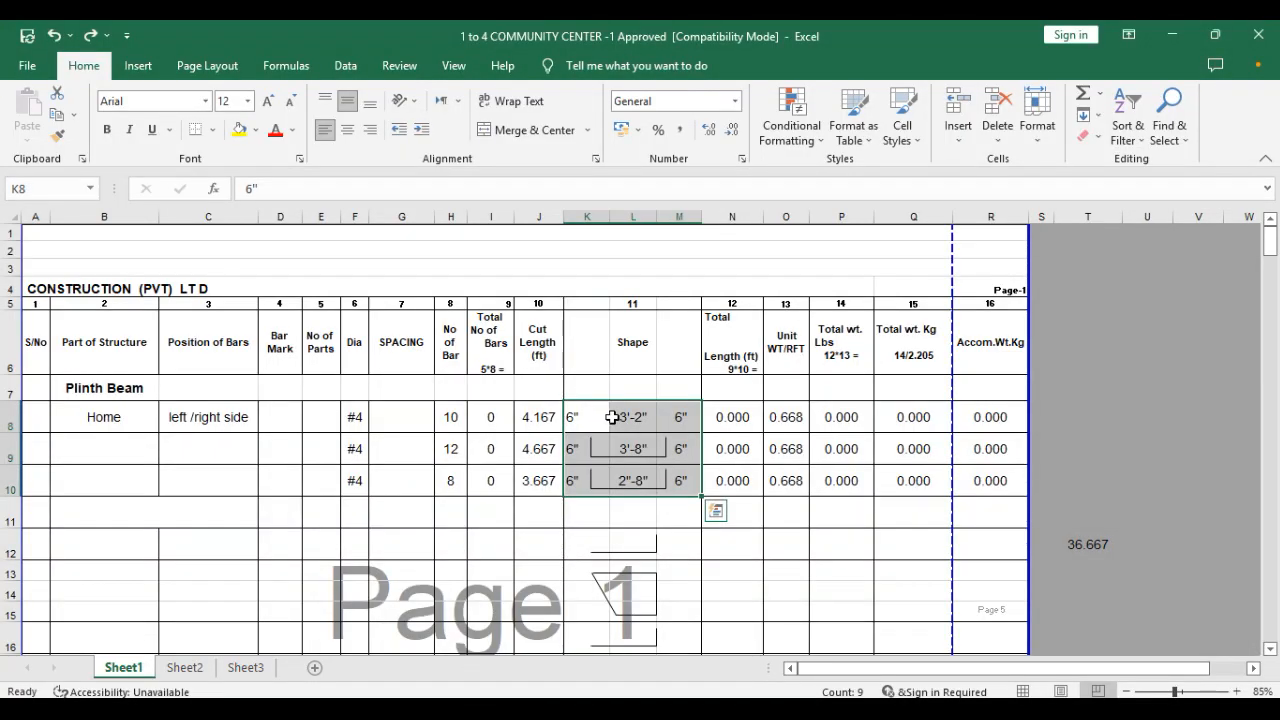
# Restore the deleted bar shape in row 8 of the Shape column
pyautogui.click(612, 417)
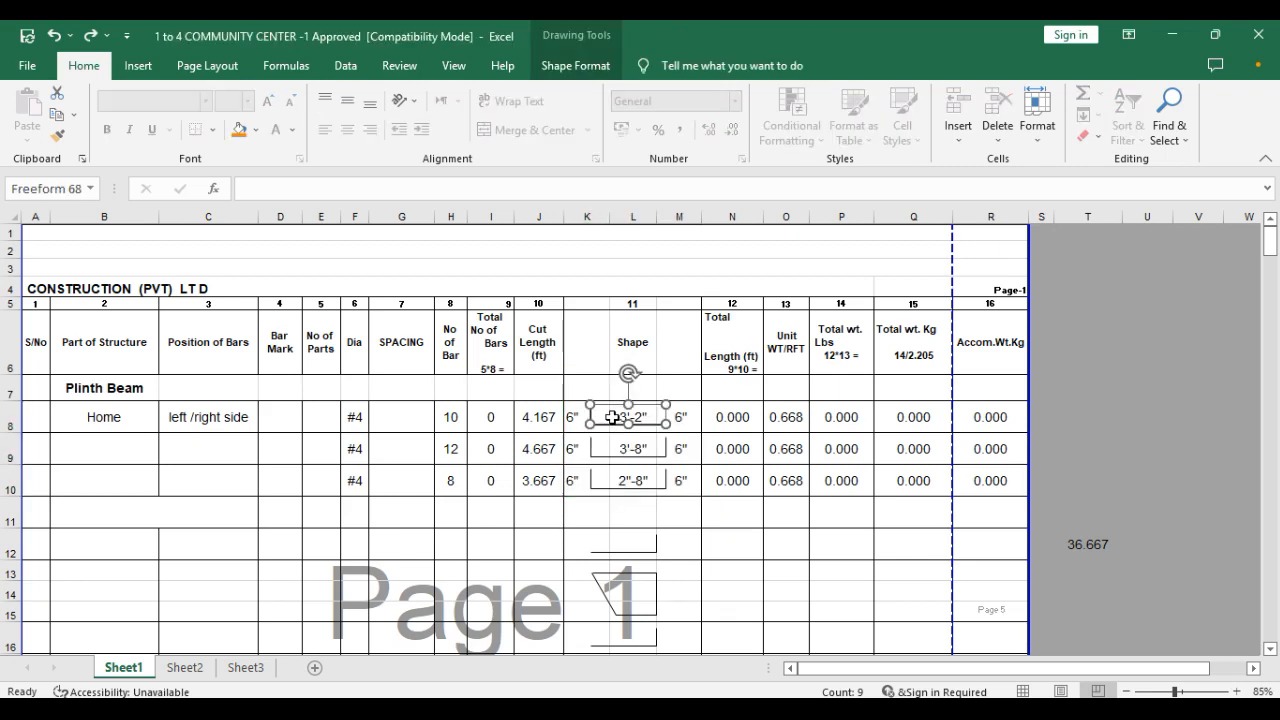
# Set both bent end lengths of the row 8 bar shape, in K8 and M8, to 1'-8"
pyautogui.click(620, 515)
pyautogui.click(590, 425)
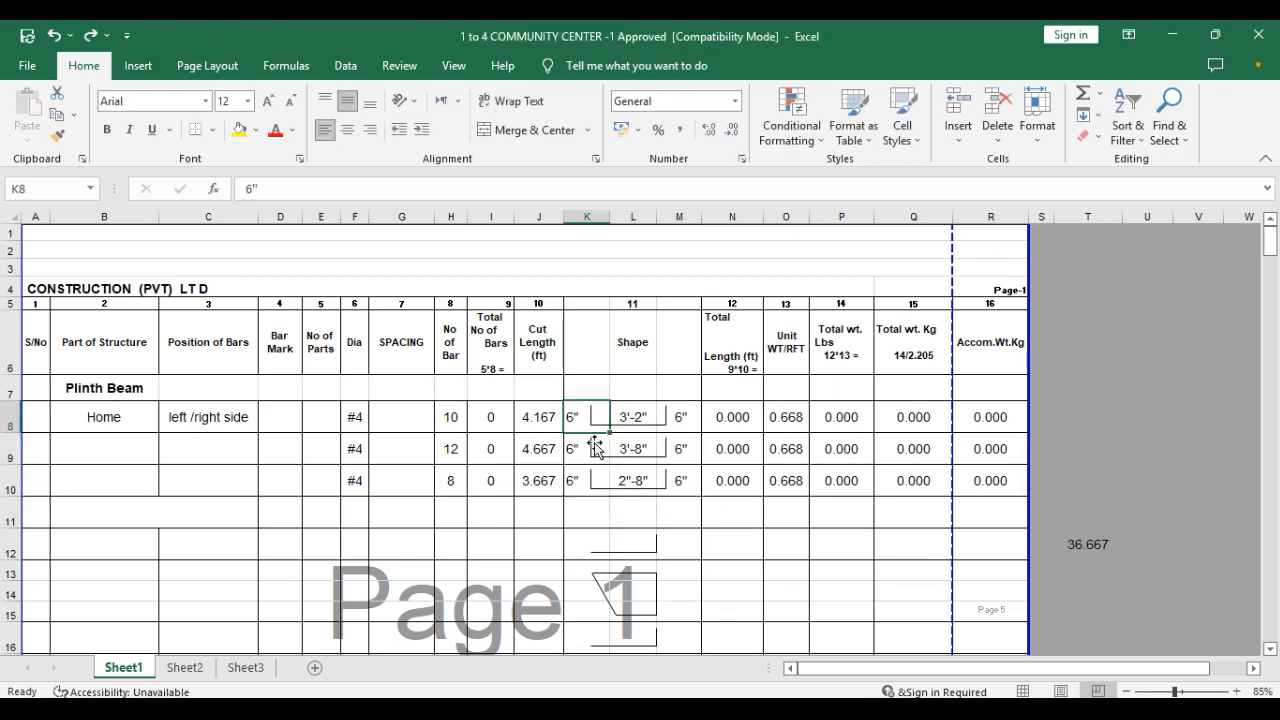
pyautogui.write("1'-")
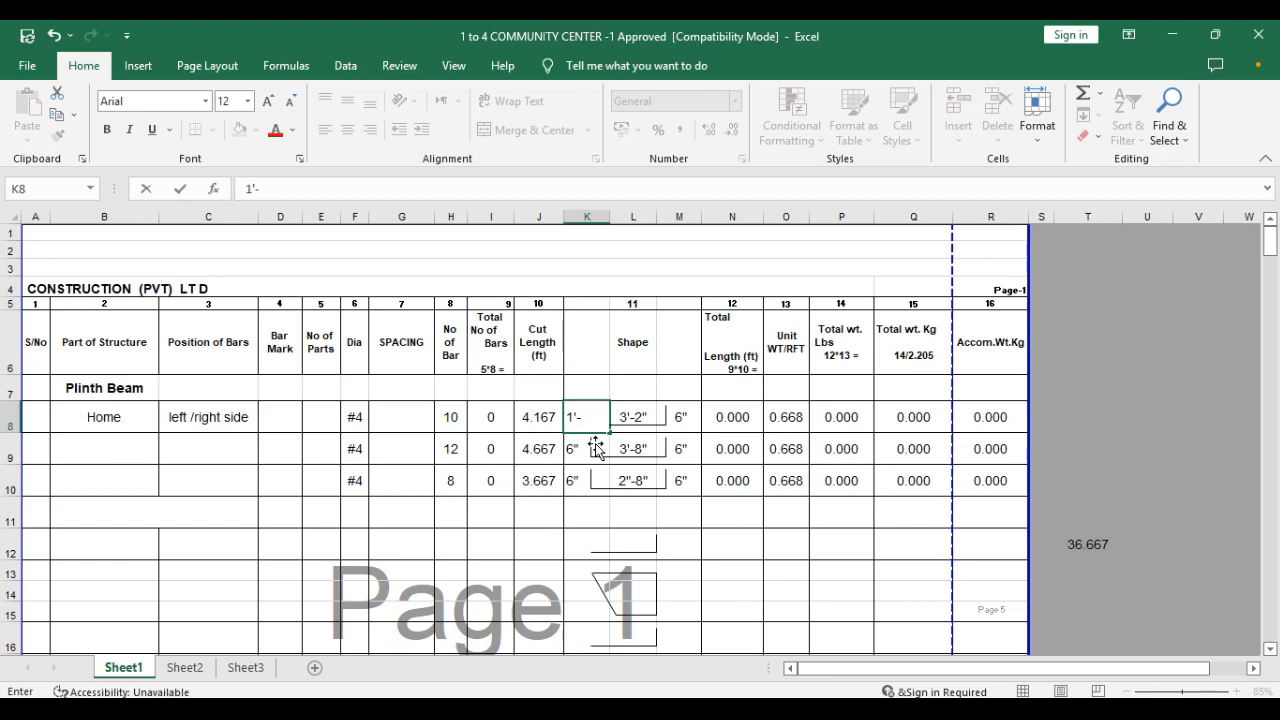
pyautogui.write('6@')
pyautogui.press('BackSpace')
pyautogui.press('super+space')
pyautogui.click(1117, 575)
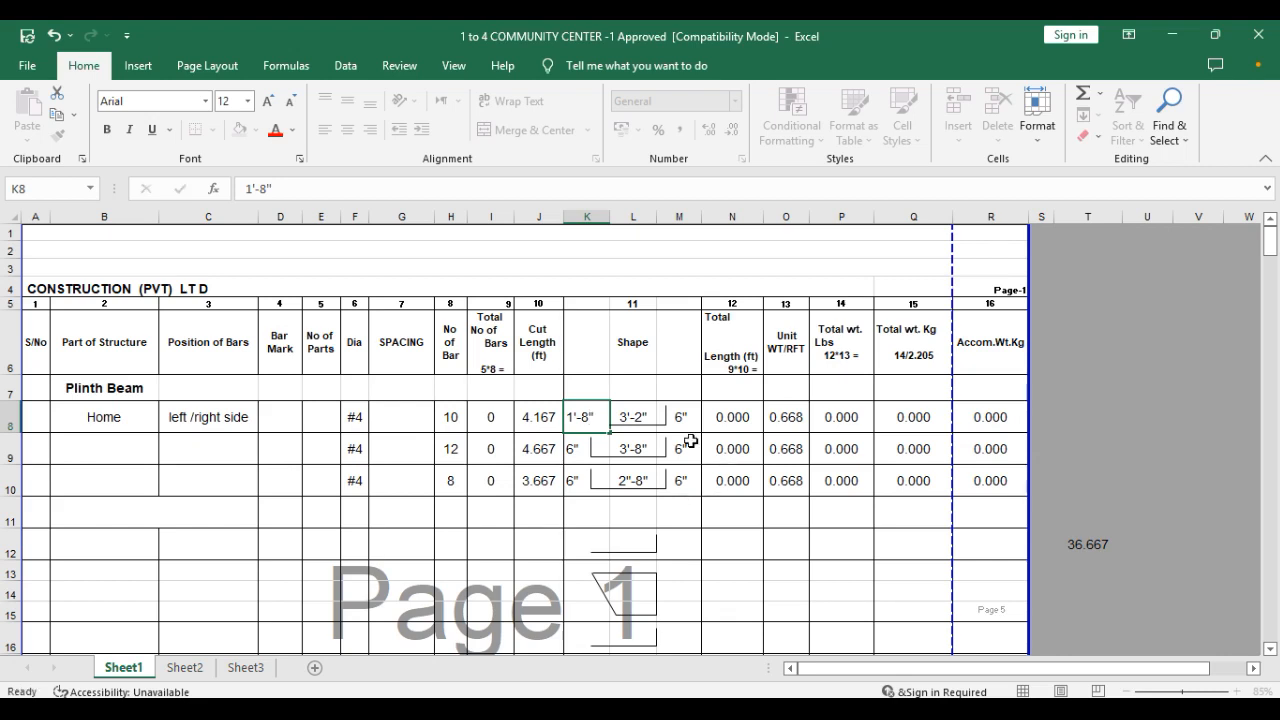
pyautogui.click(683, 417)
pyautogui.write('1\'-8"')
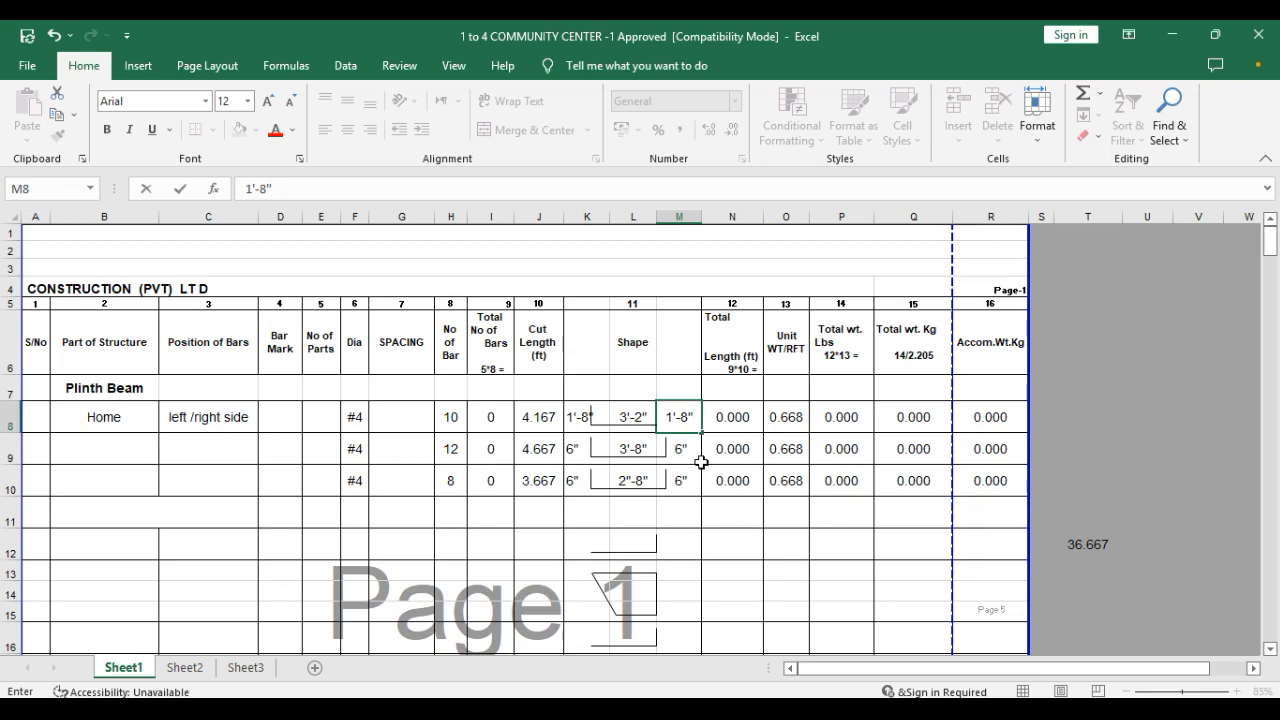
pyautogui.click(640, 518)
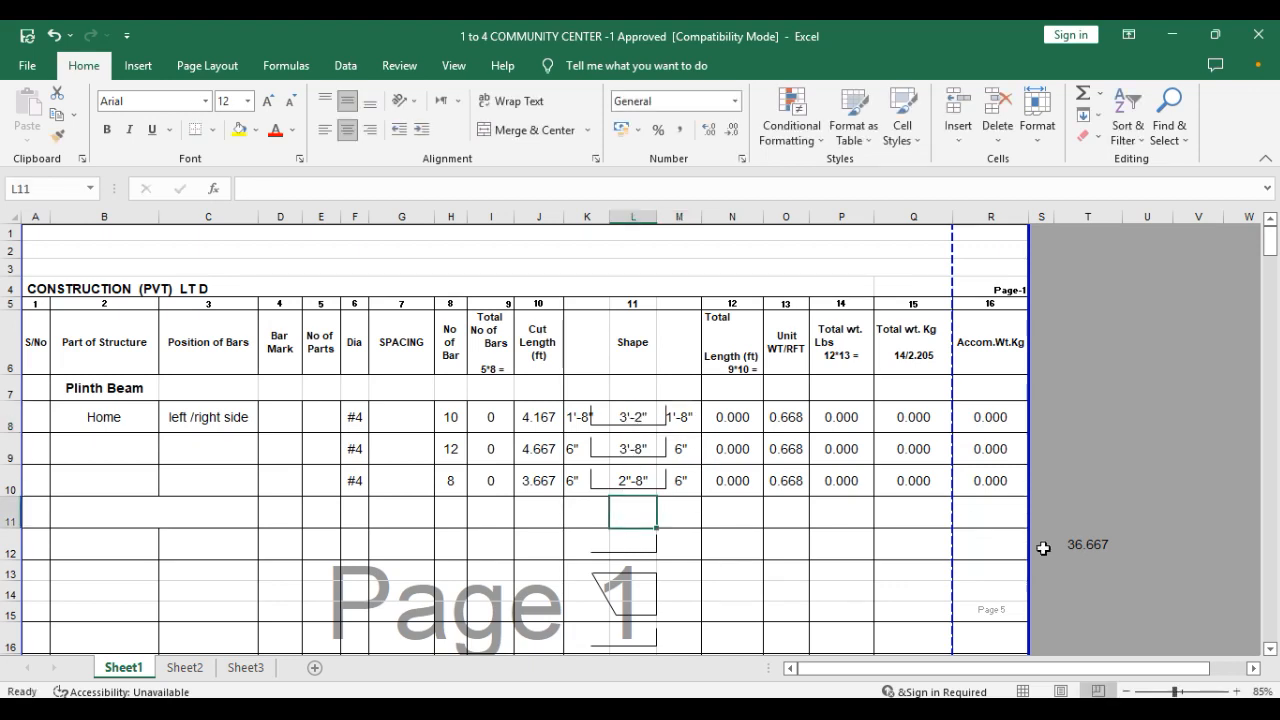
# Check the bar length formula in T12 and set the row 8 shape's middle length in L8 to 35'-0"
pyautogui.click(1092, 544)
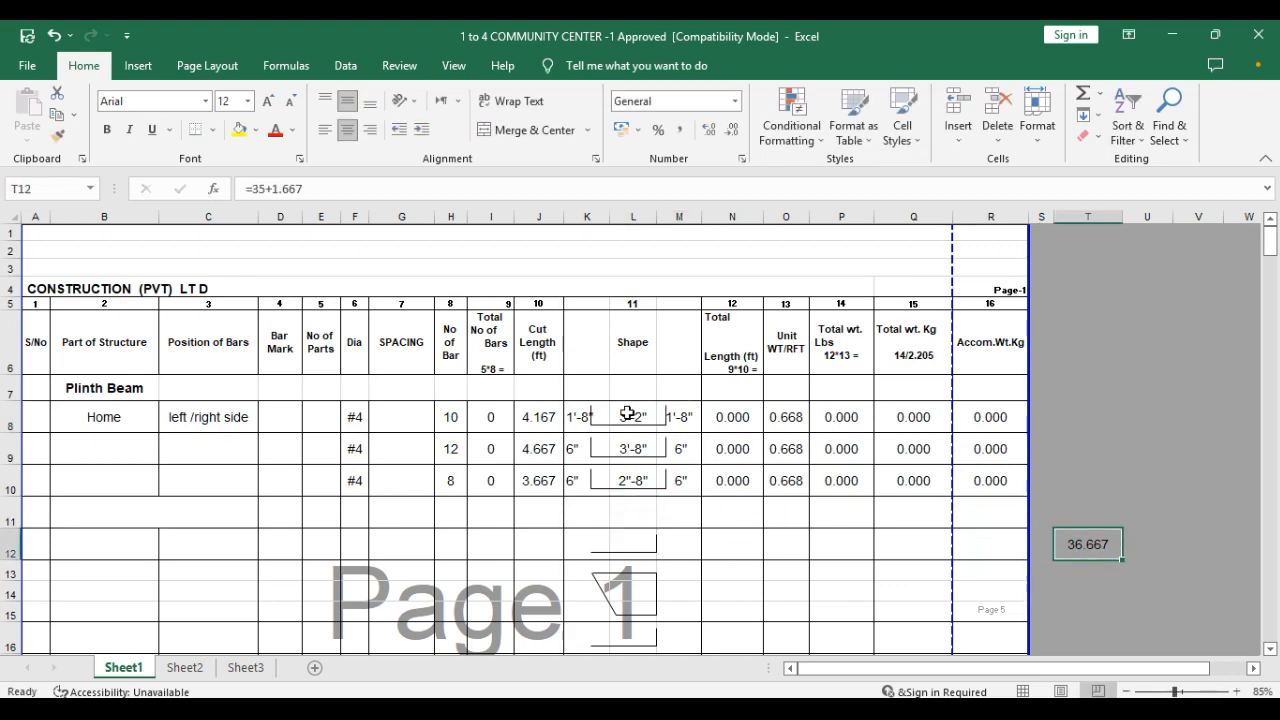
pyautogui.click(650, 420)
pyautogui.write("35'-")
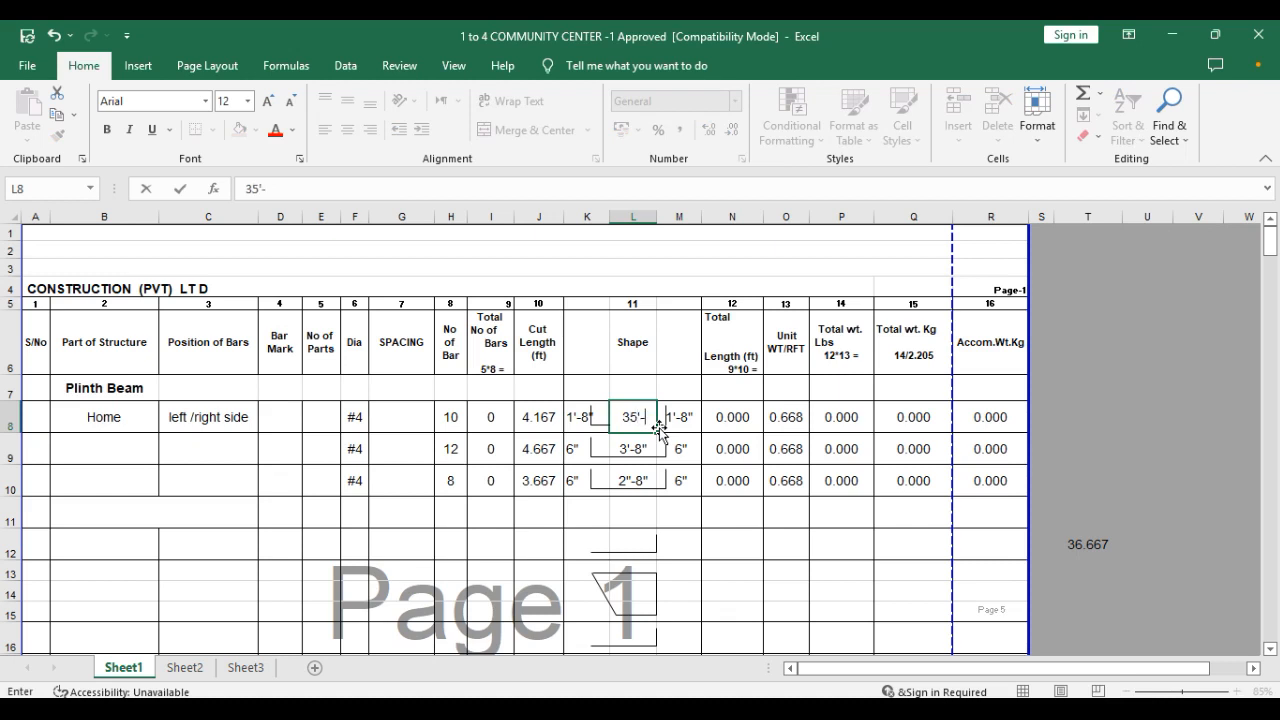
pyautogui.write('0"')
pyautogui.press('Return')
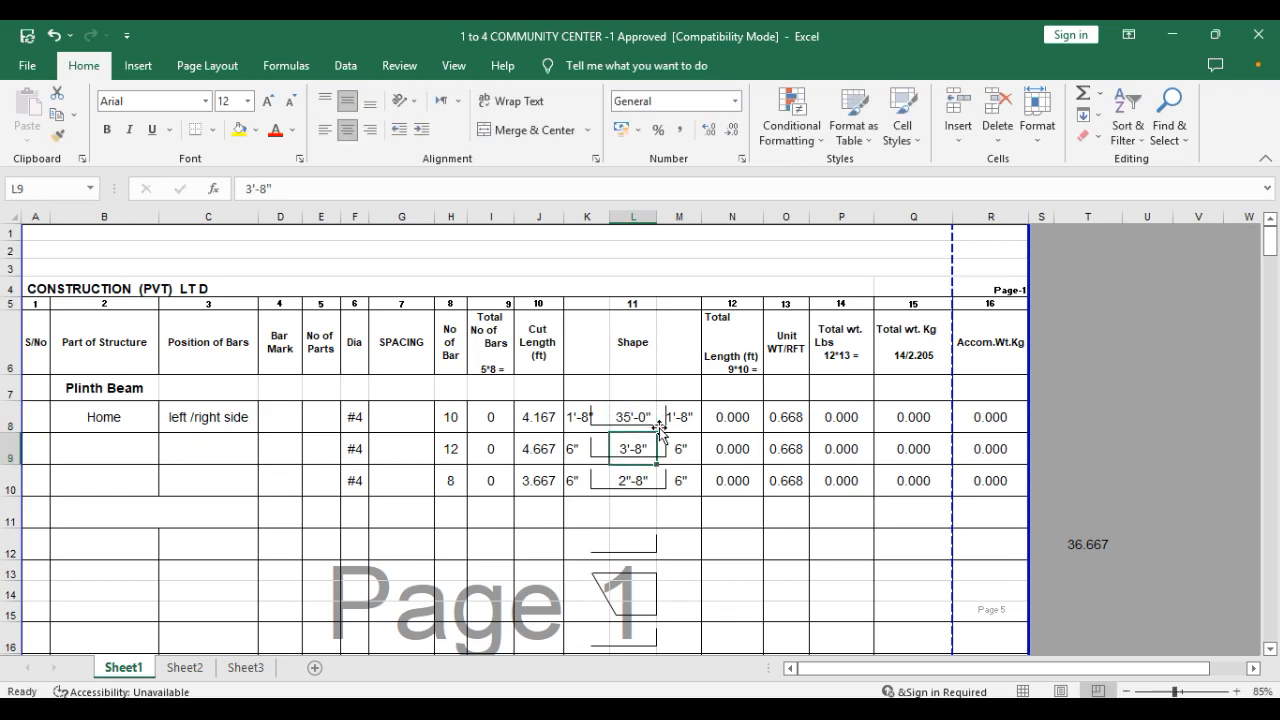
# Check the side wall length in the Civil 3D plan, return to the workbook, enter 1.667 in T13 and total T12:T13 in T14
pyautogui.hotkey('alt', 'Tab')
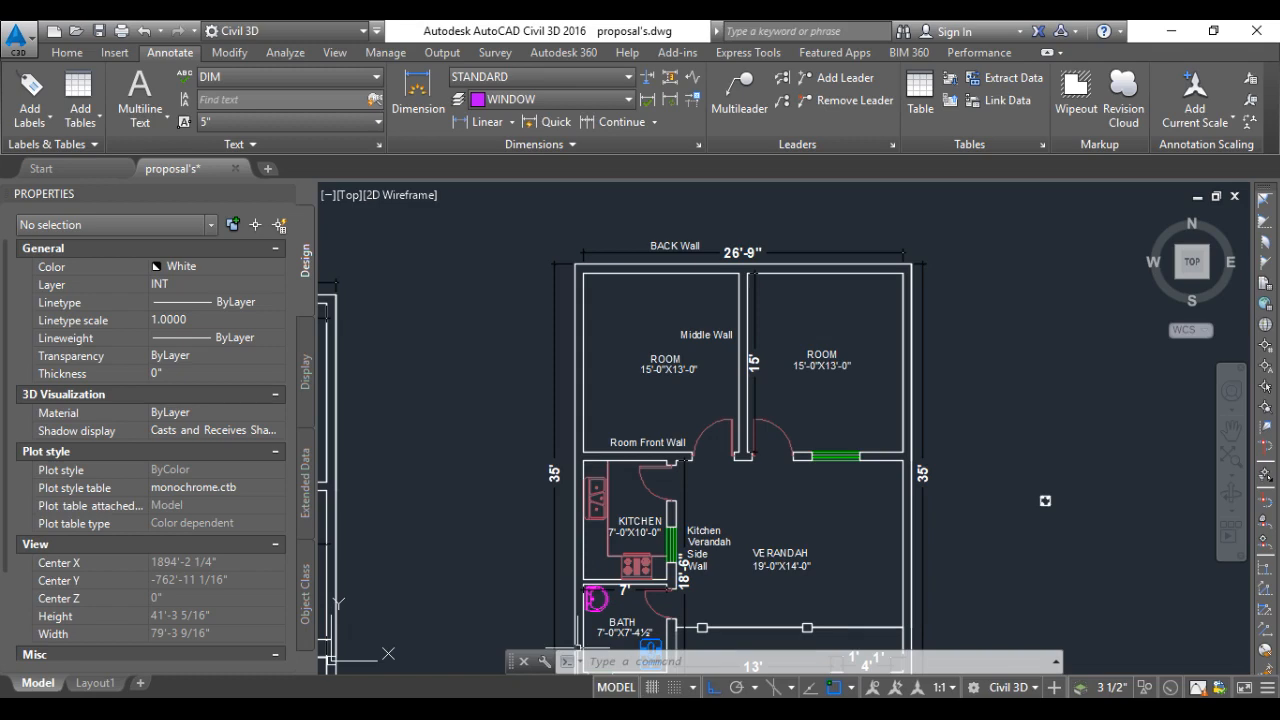
pyautogui.click(505, 668)
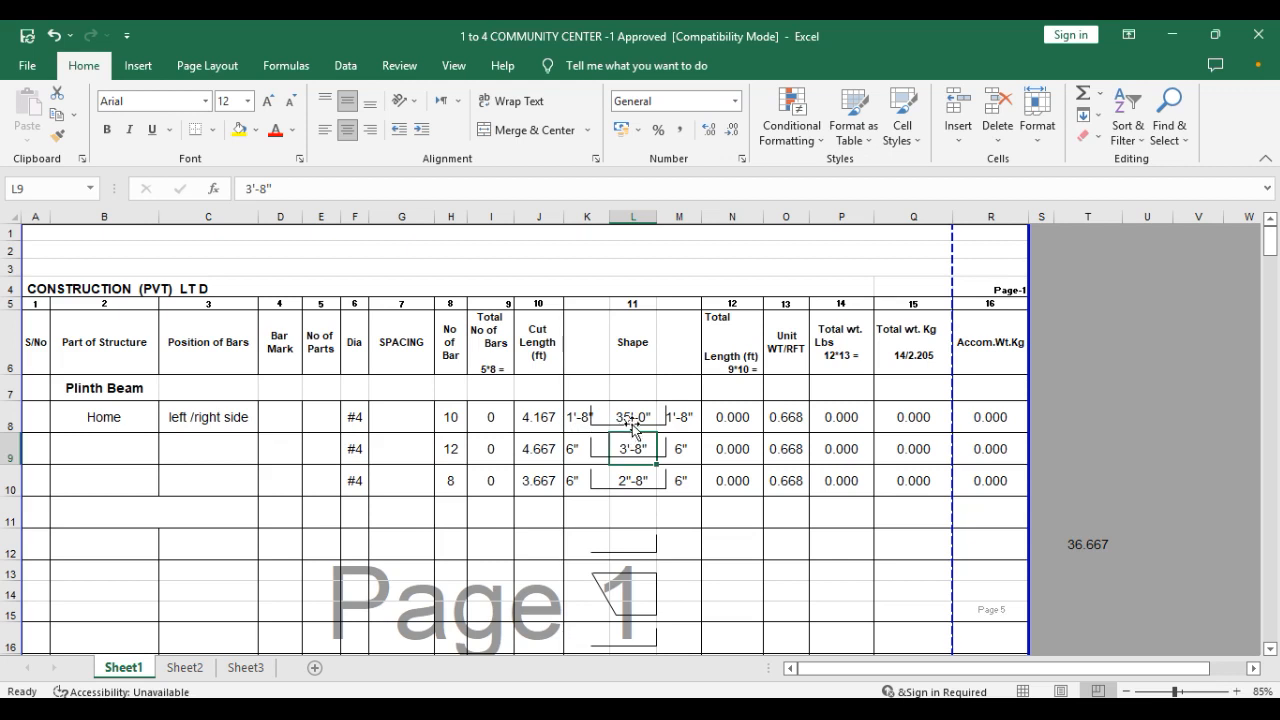
pyautogui.click(1104, 574)
pyautogui.write('13')
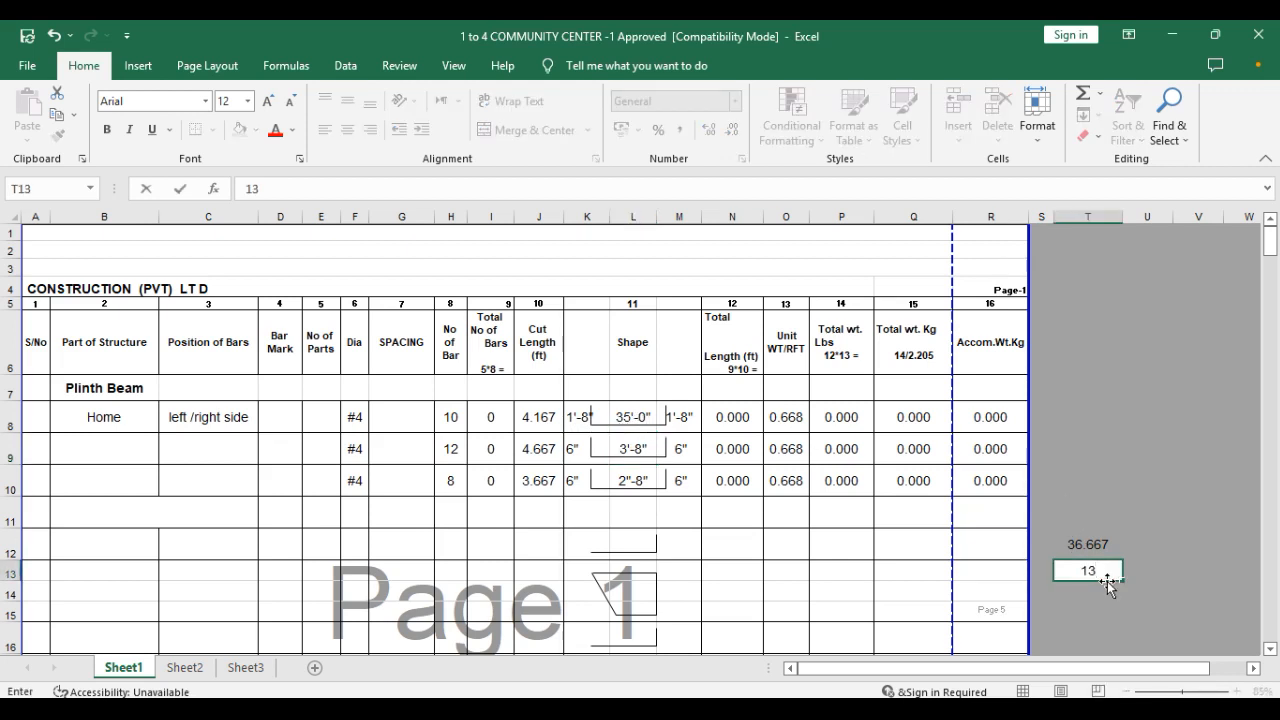
pyautogui.write('.667')
pyautogui.press('Return')
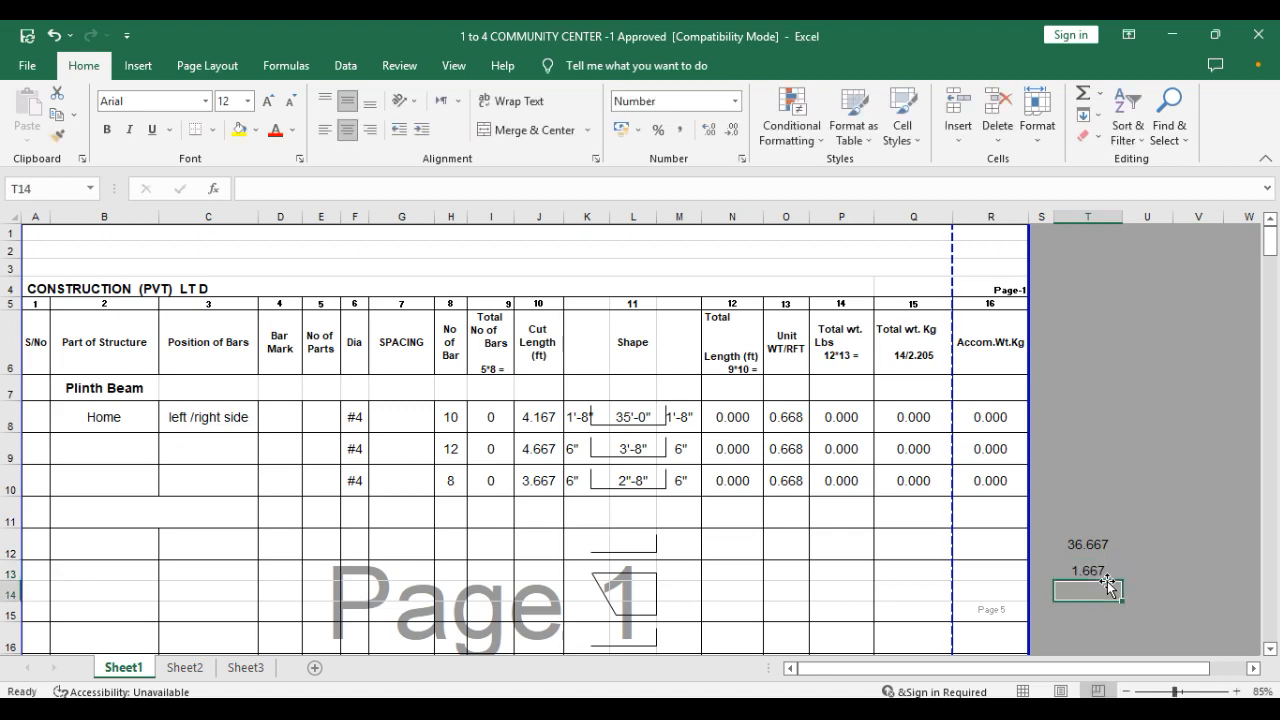
pyautogui.moveTo(1090, 540); pyautogui.dragTo(1090, 584)
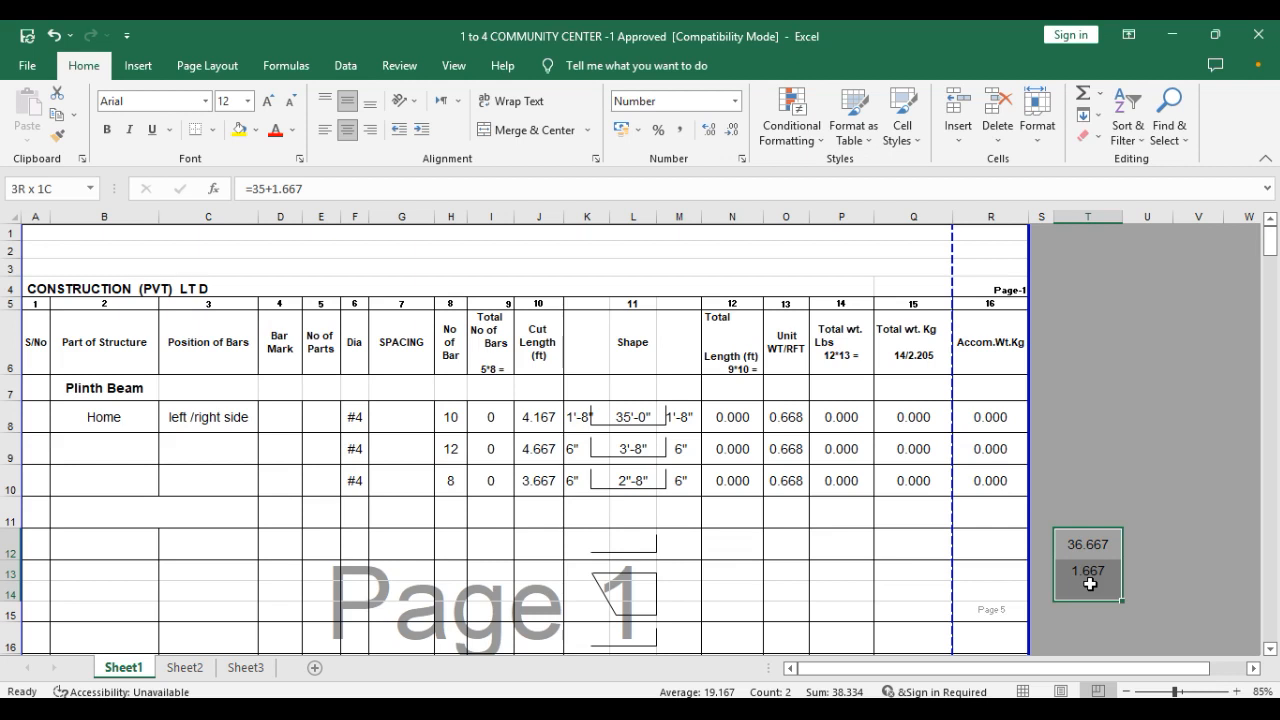
pyautogui.click(1083, 92)
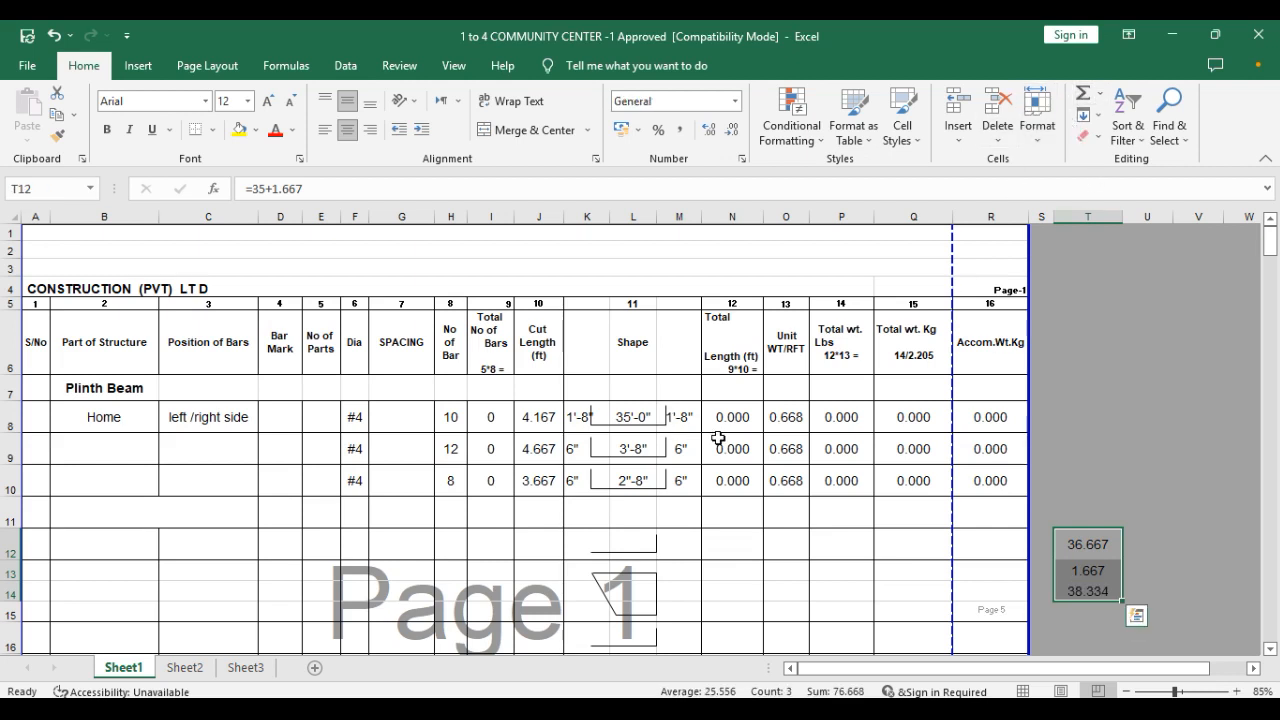
# Set the left/right side bars' cut length in J8 to 38.333 and the number of parts in E8 to 2
pyautogui.click(548, 420)
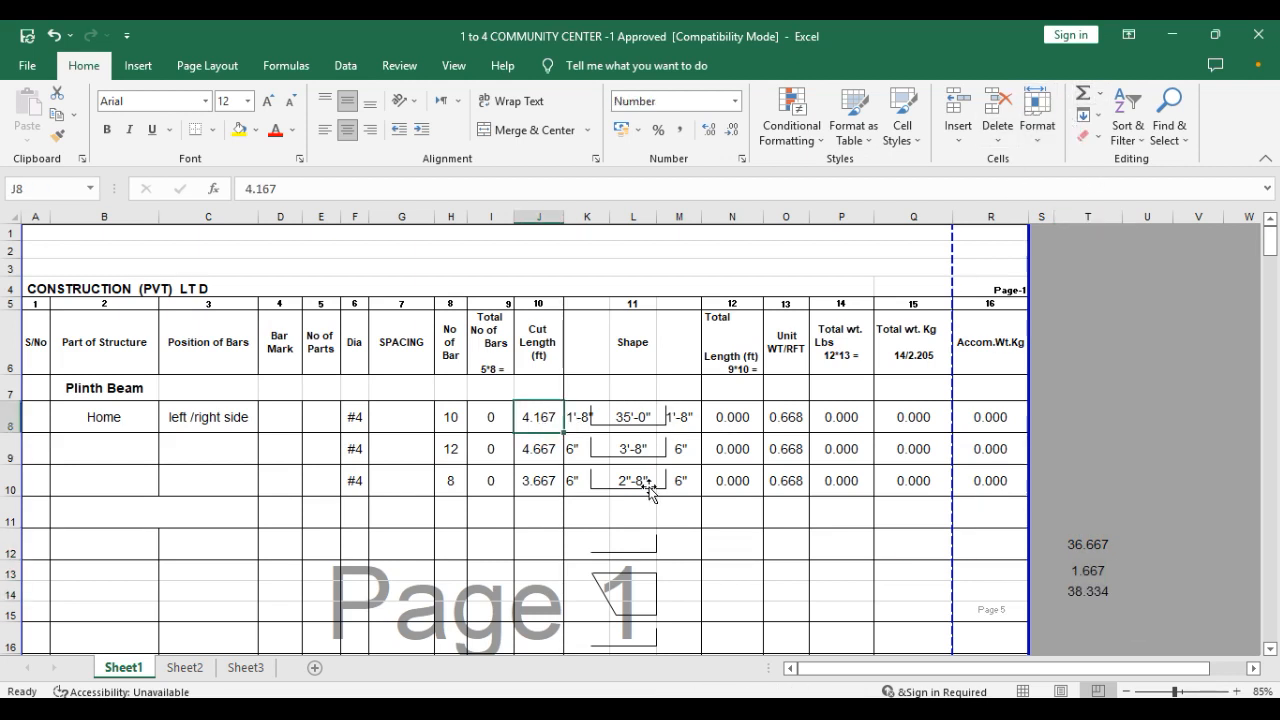
pyautogui.write('38.333')
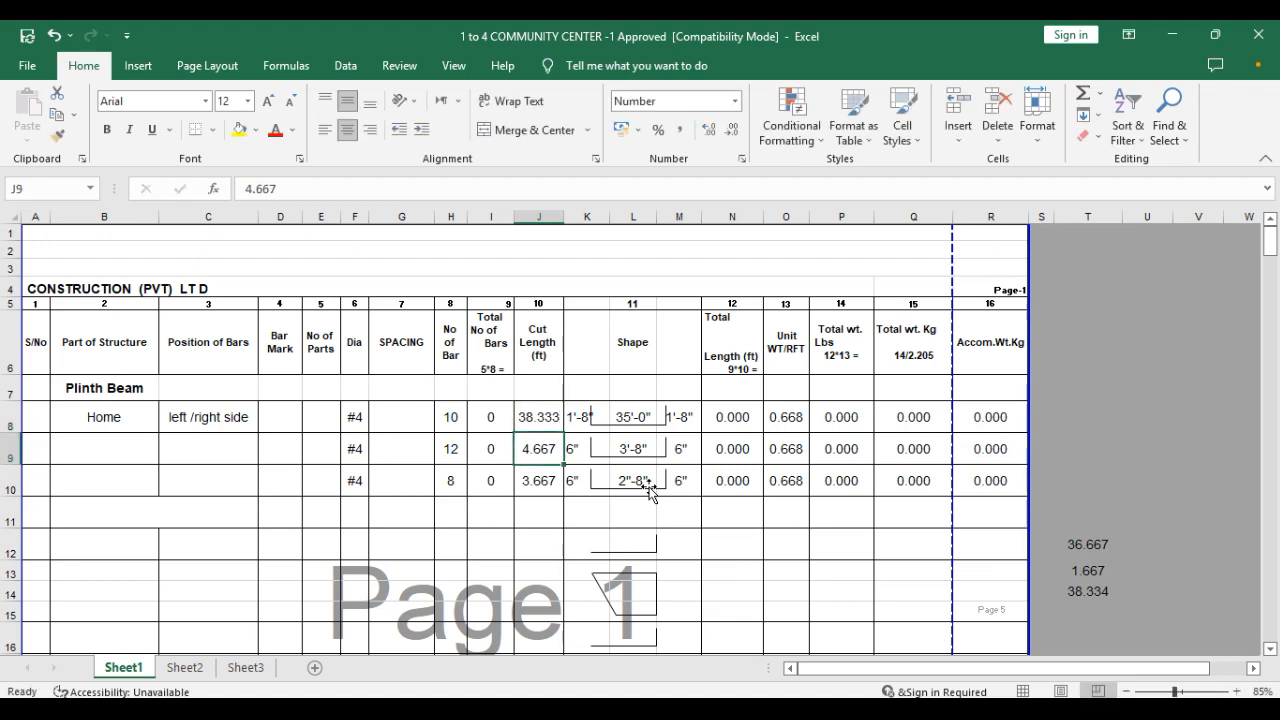
pyautogui.click(319, 420)
pyautogui.write('2')
pyautogui.press('Return')
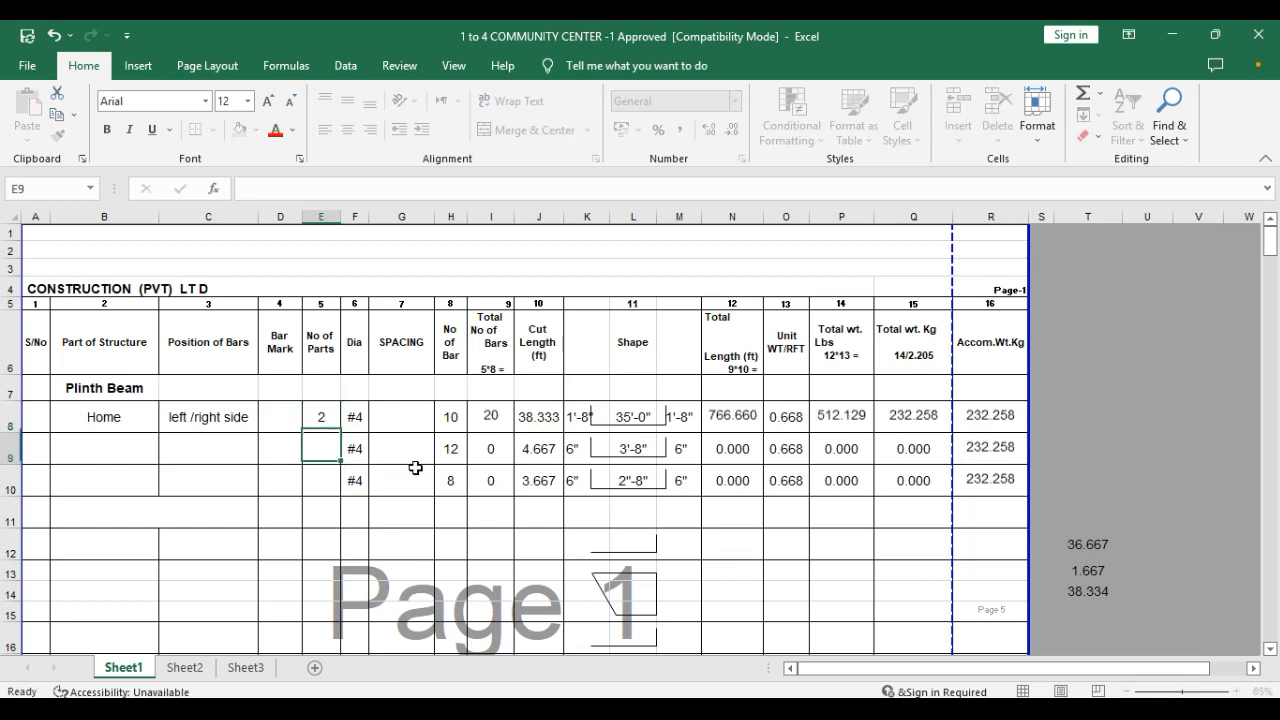
# Enter a,b as the bar mark for the left/right side bars in D8
pyautogui.click(290, 420)
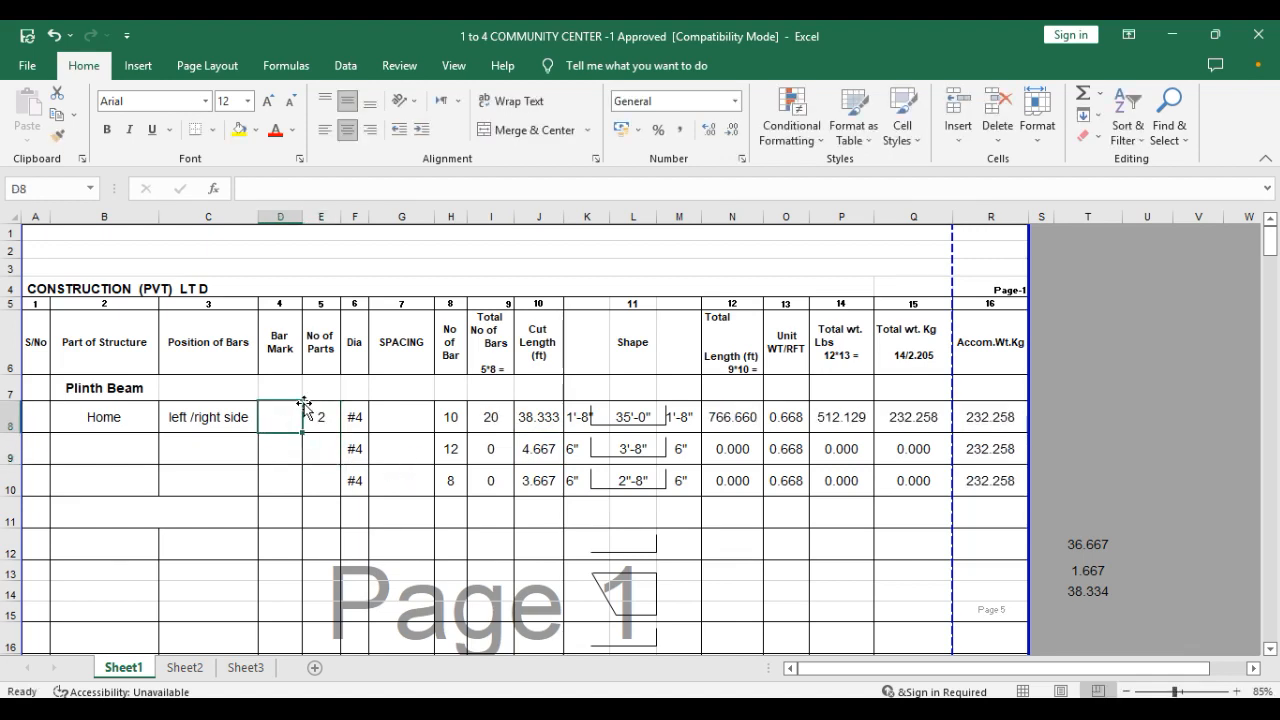
pyautogui.write('a,b')
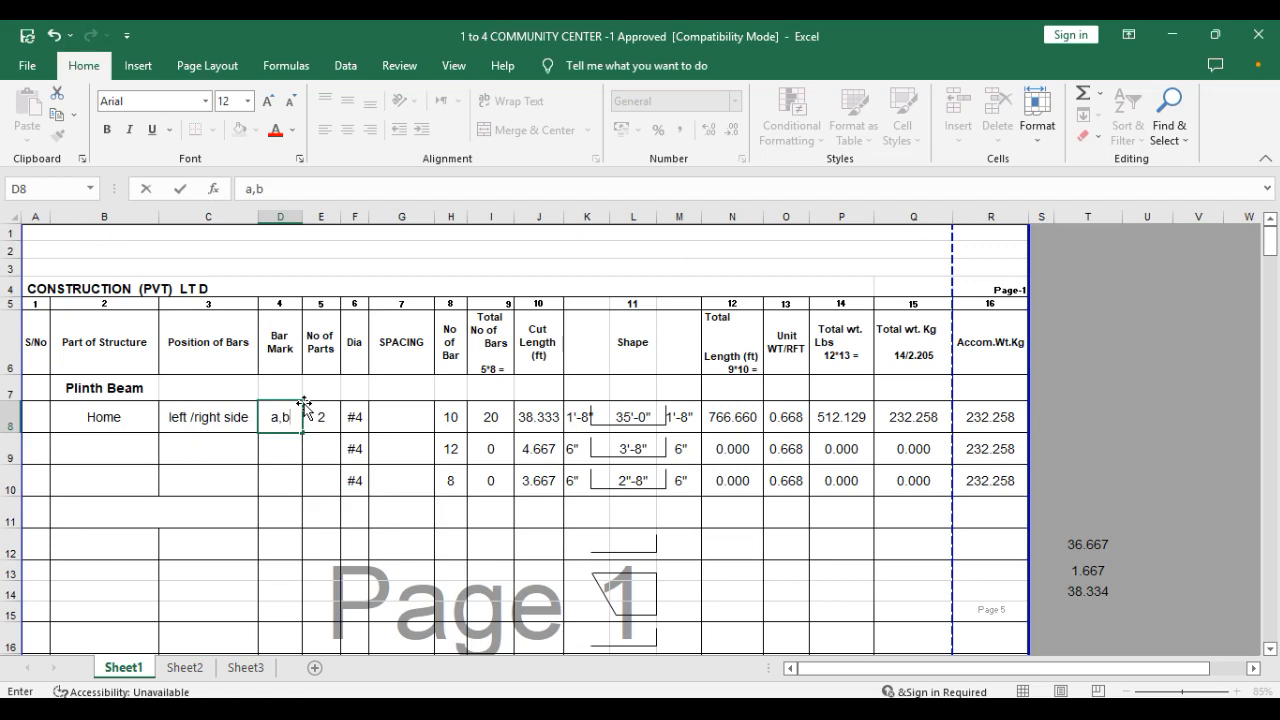
pyautogui.press('Return')
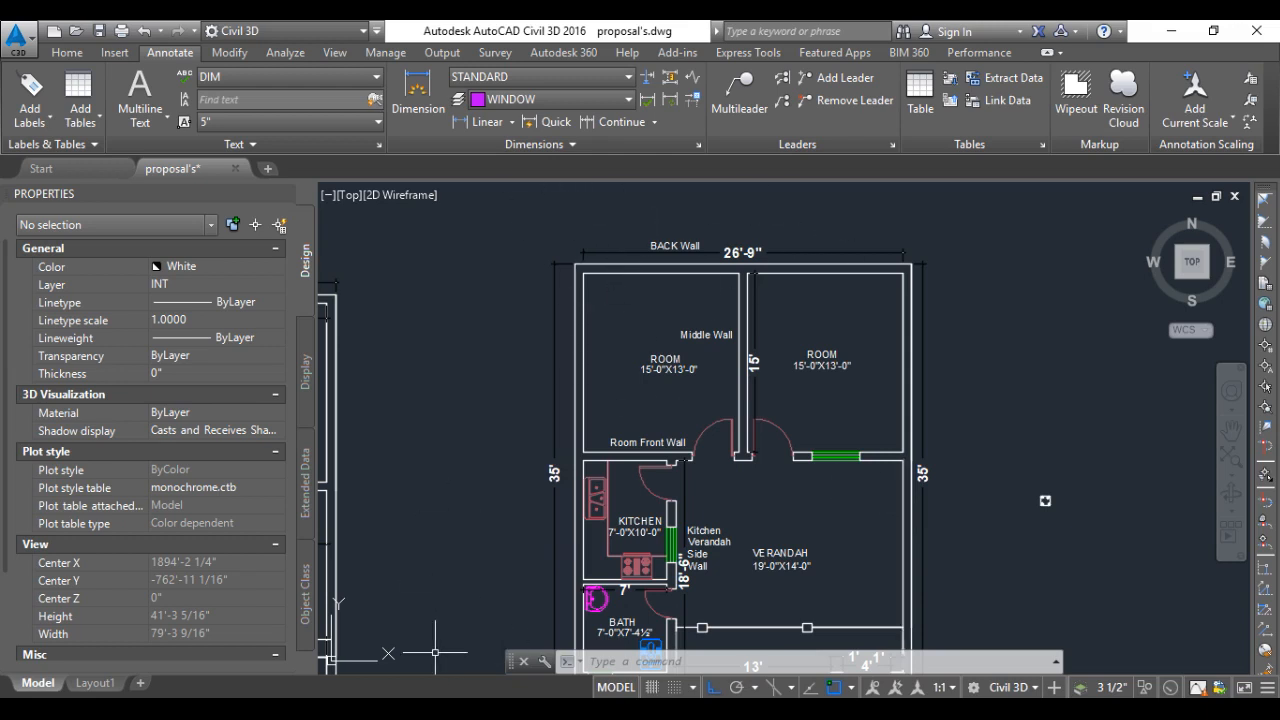
# Check the beam cross-section in the Civil 3D drawing, return to the community center workbook, and set the number of bars in H8 to 2
pyautogui.scroll(8, 1060, 500)
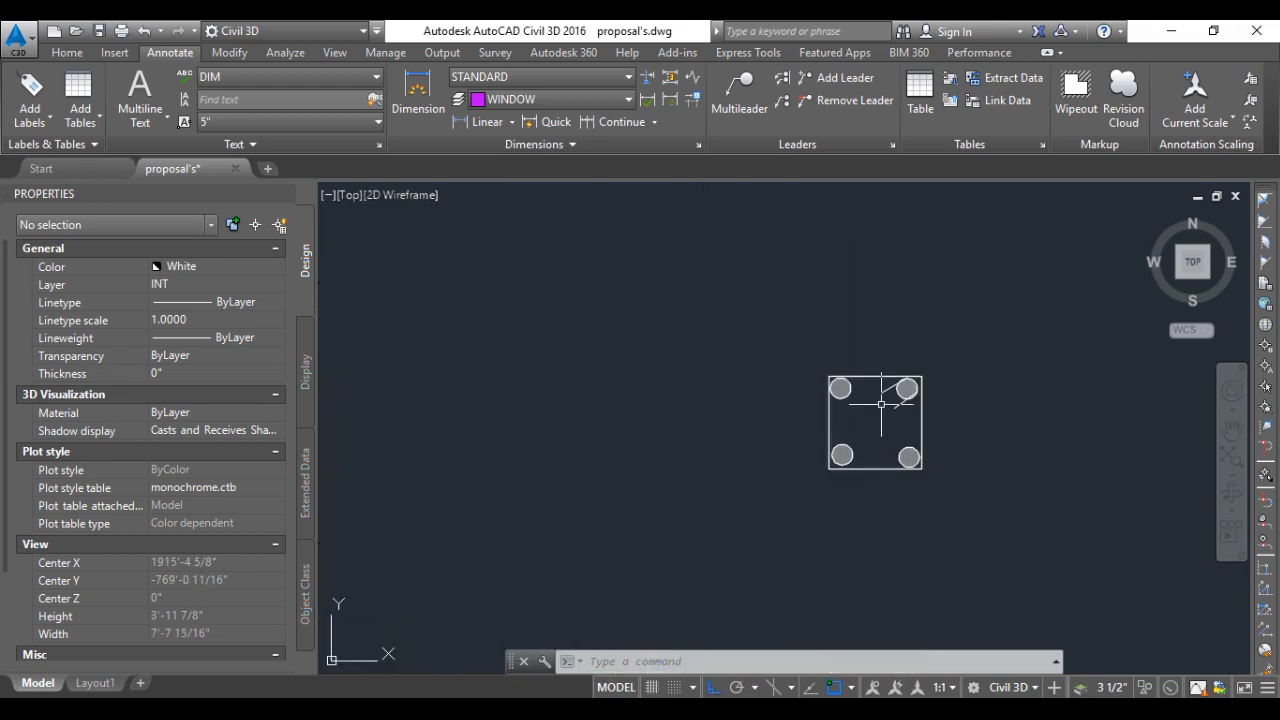
pyautogui.scroll(6, 920, 430)
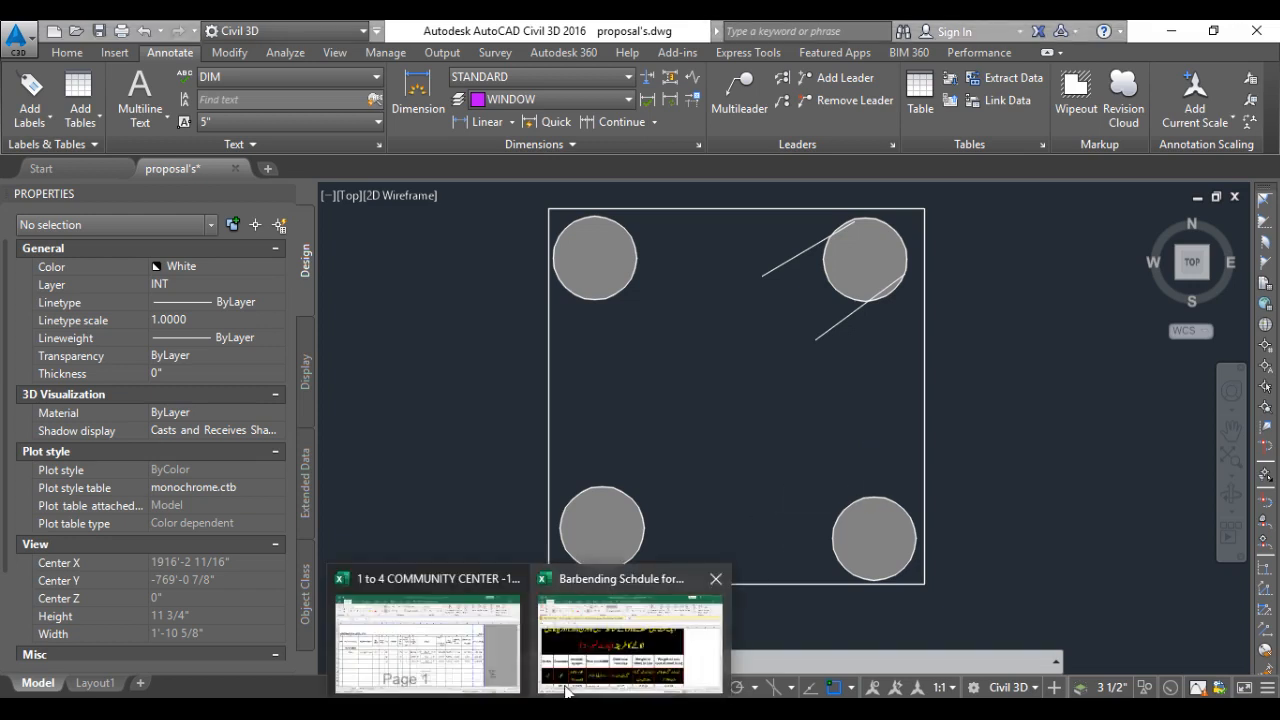
pyautogui.click(488, 680)
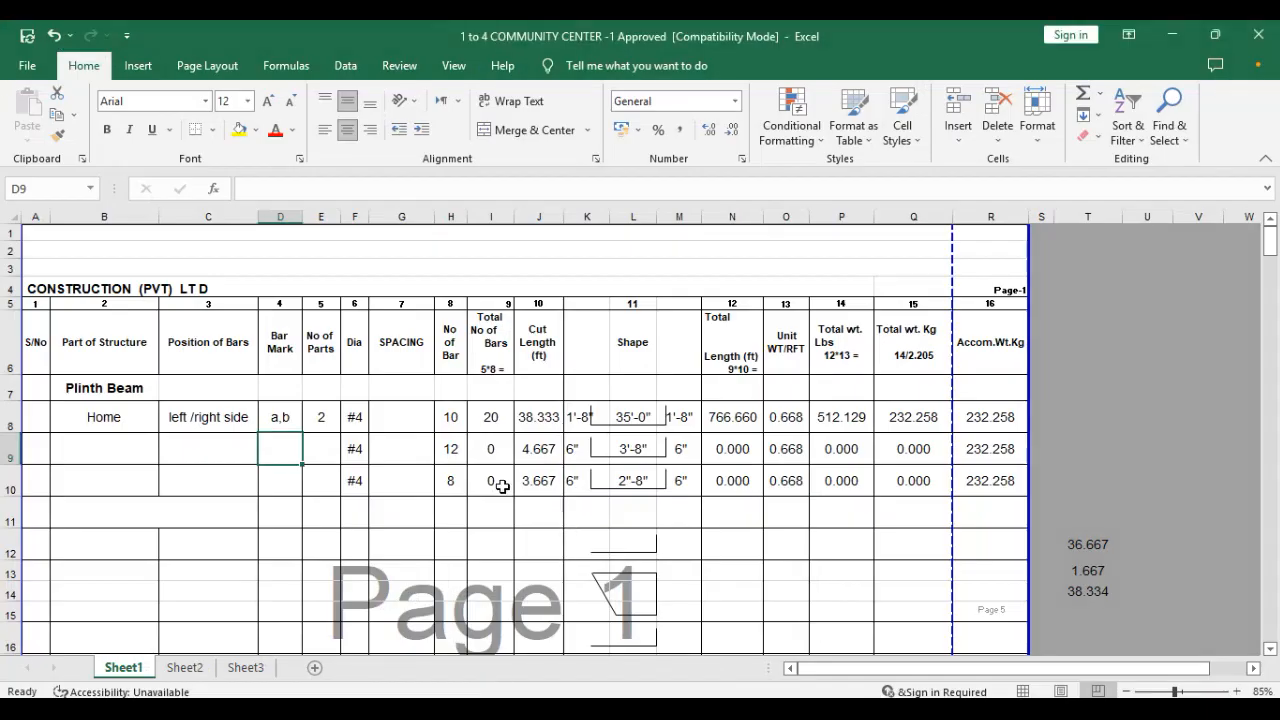
pyautogui.click(322, 422)
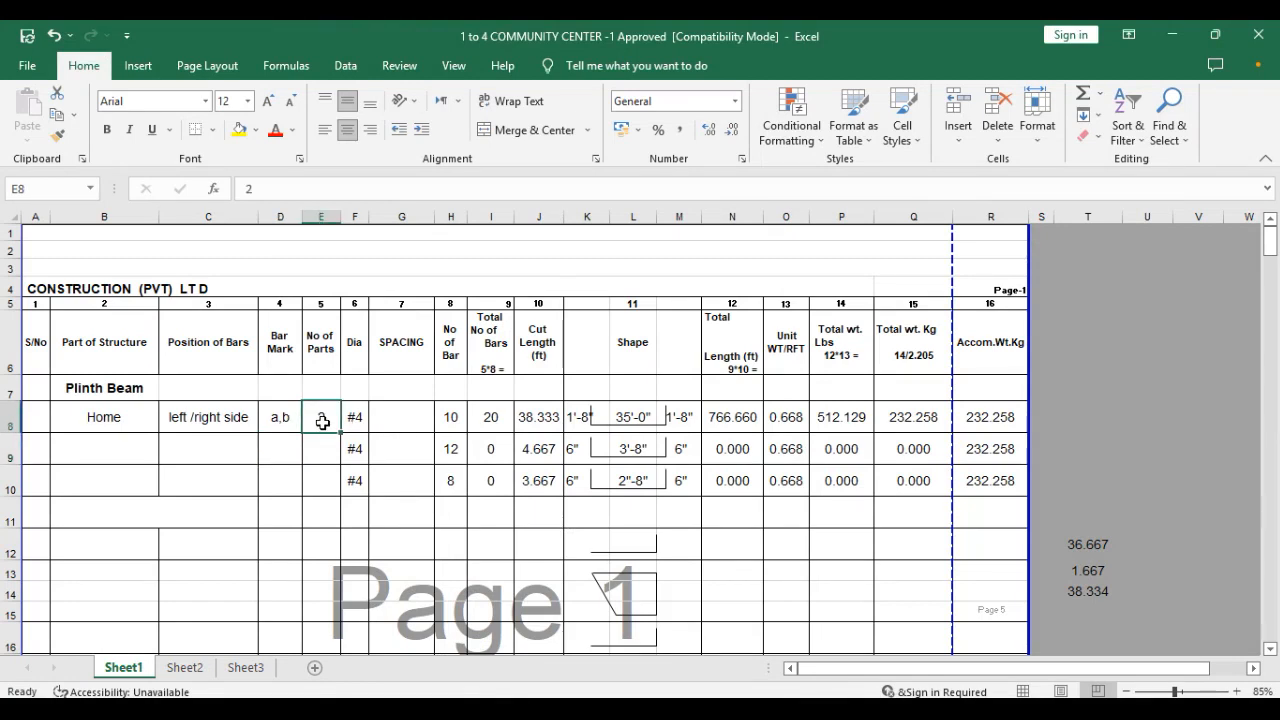
pyautogui.click(454, 420)
pyautogui.write('2')
pyautogui.press('Tab')
# Review the cut length, total length formula and unit weight of the left/right side bars in row 8
pyautogui.press('Right')
pyautogui.press('Right')
pyautogui.press('Right')
pyautogui.press('Right')
pyautogui.press('Right')
pyautogui.press('Right')
pyautogui.doubleClick(534, 417)
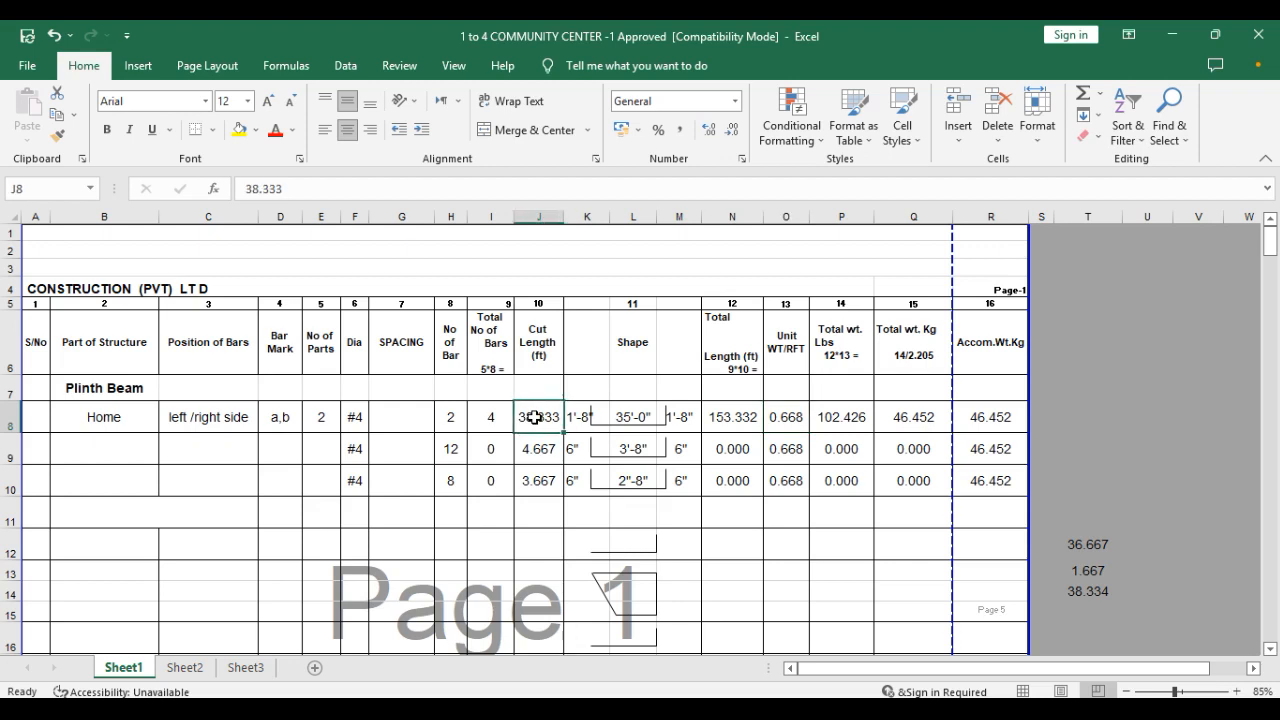
pyautogui.click(550, 500)
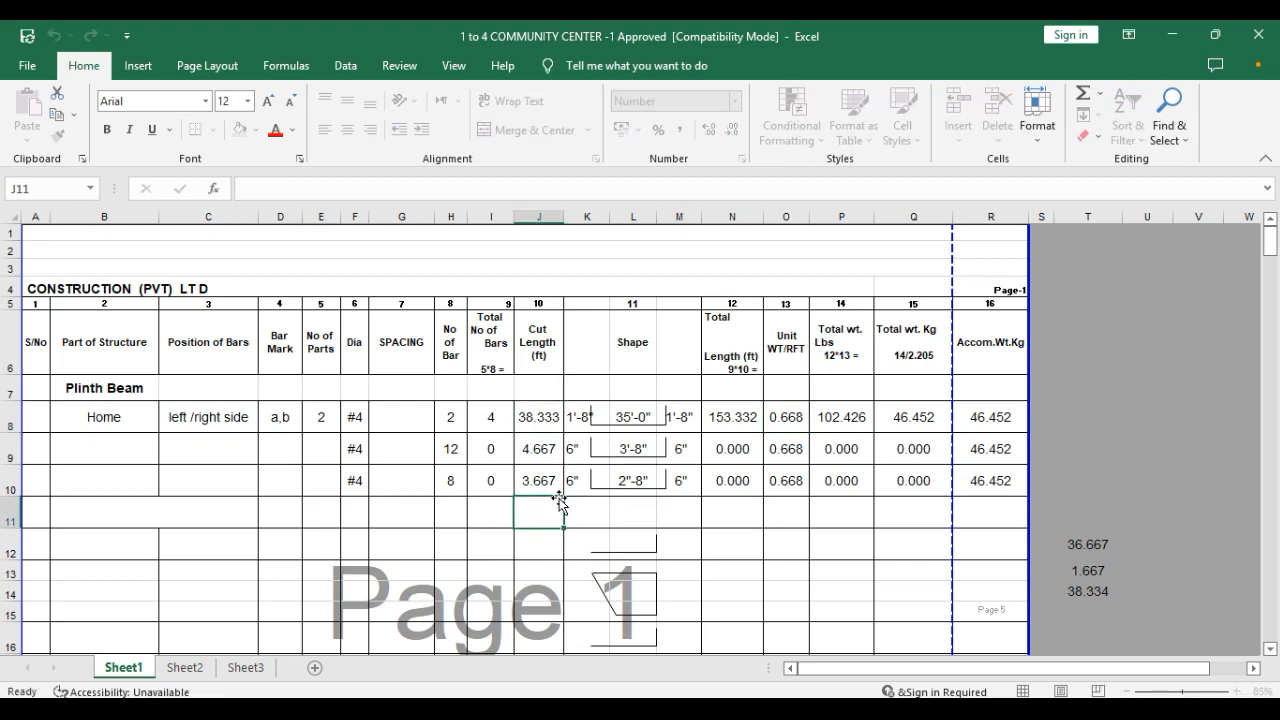
pyautogui.doubleClick(720, 418)
pyautogui.press('Escape')
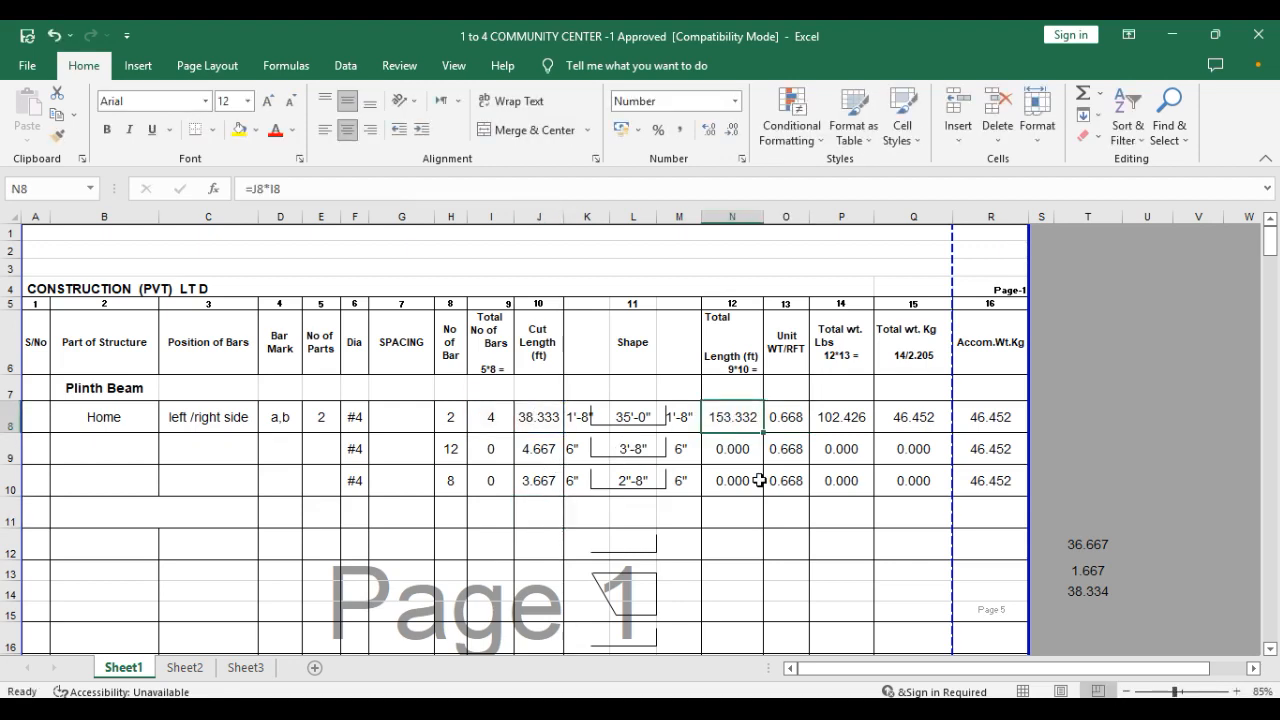
pyautogui.click(787, 420)
# Calculate =8/24 in scratch cell T9, clear the cell, and return to the row 8 unit weight
pyautogui.click(1111, 462)
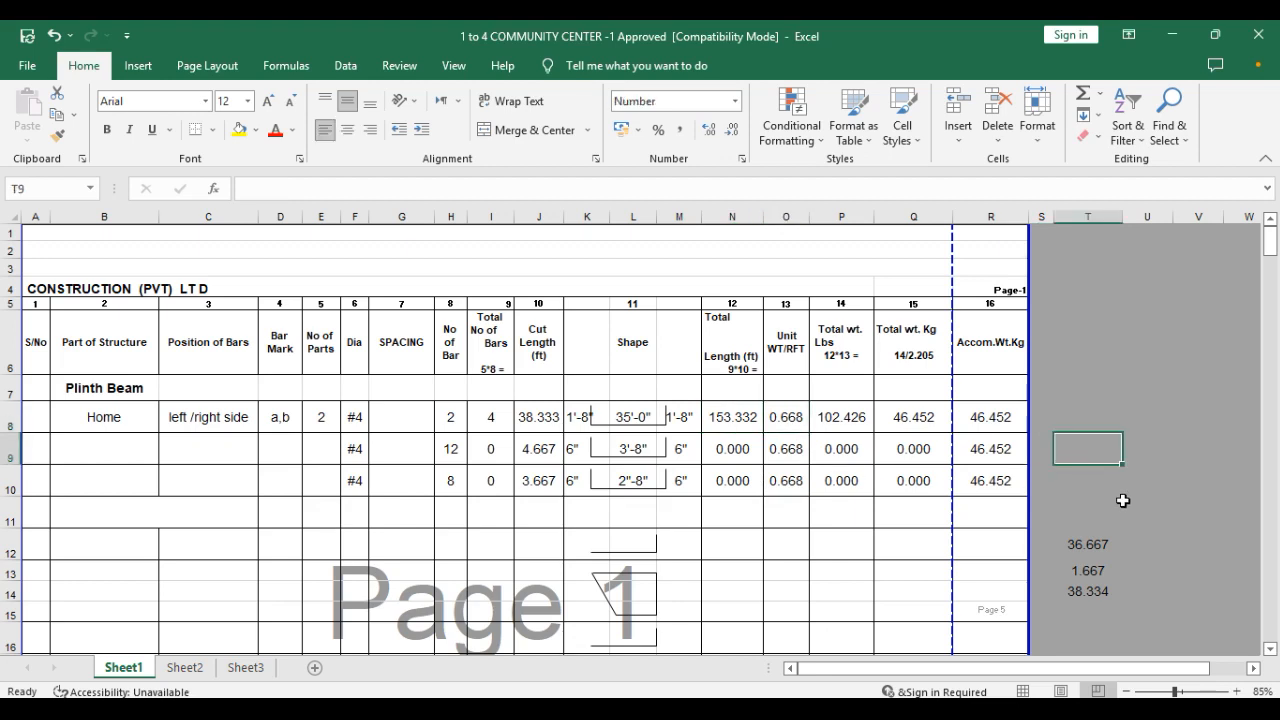
pyautogui.scroll(-1, 1120, 497)
pyautogui.write('=8/2')
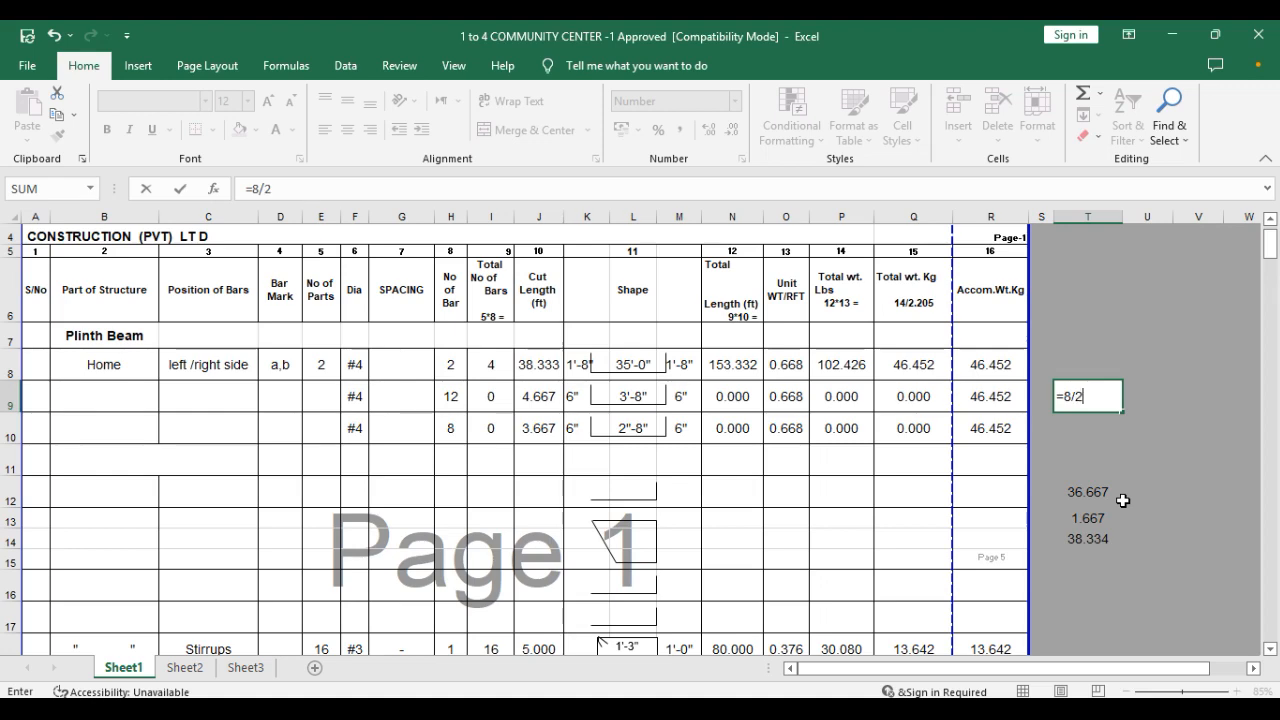
pyautogui.write('4')
pyautogui.press('Return')
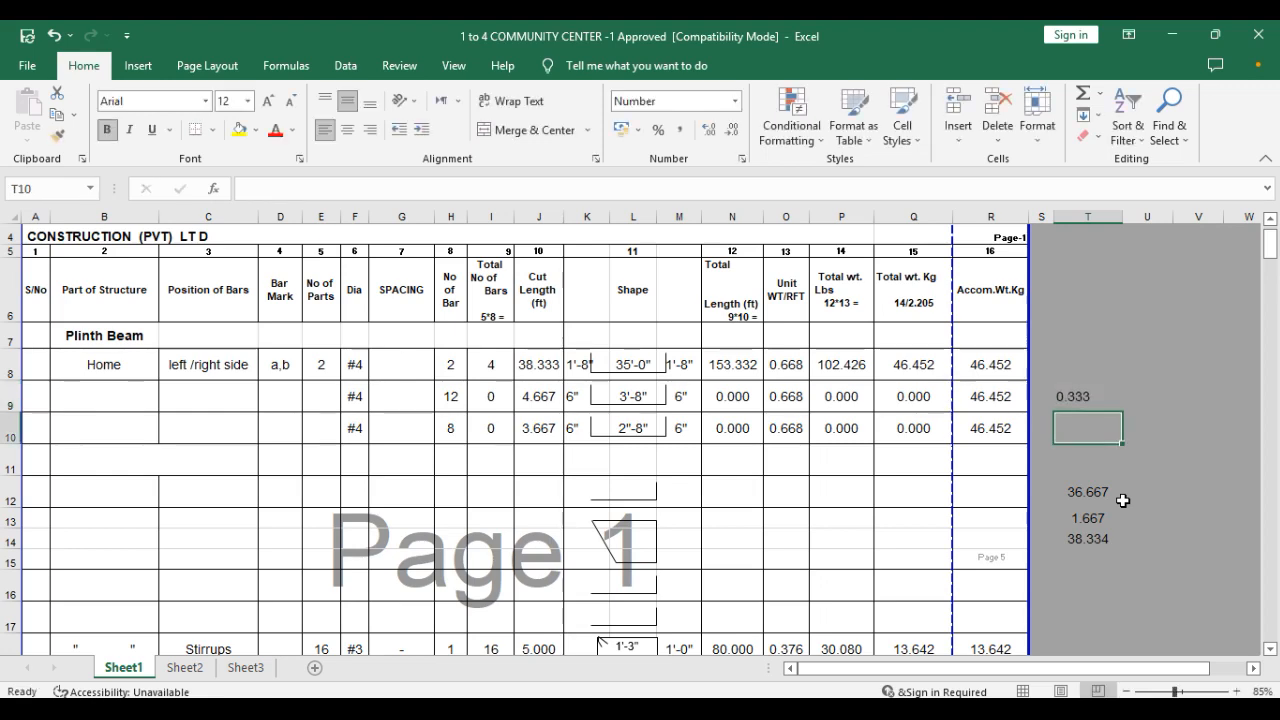
pyautogui.click(1070, 390)
pyautogui.press('Delete')
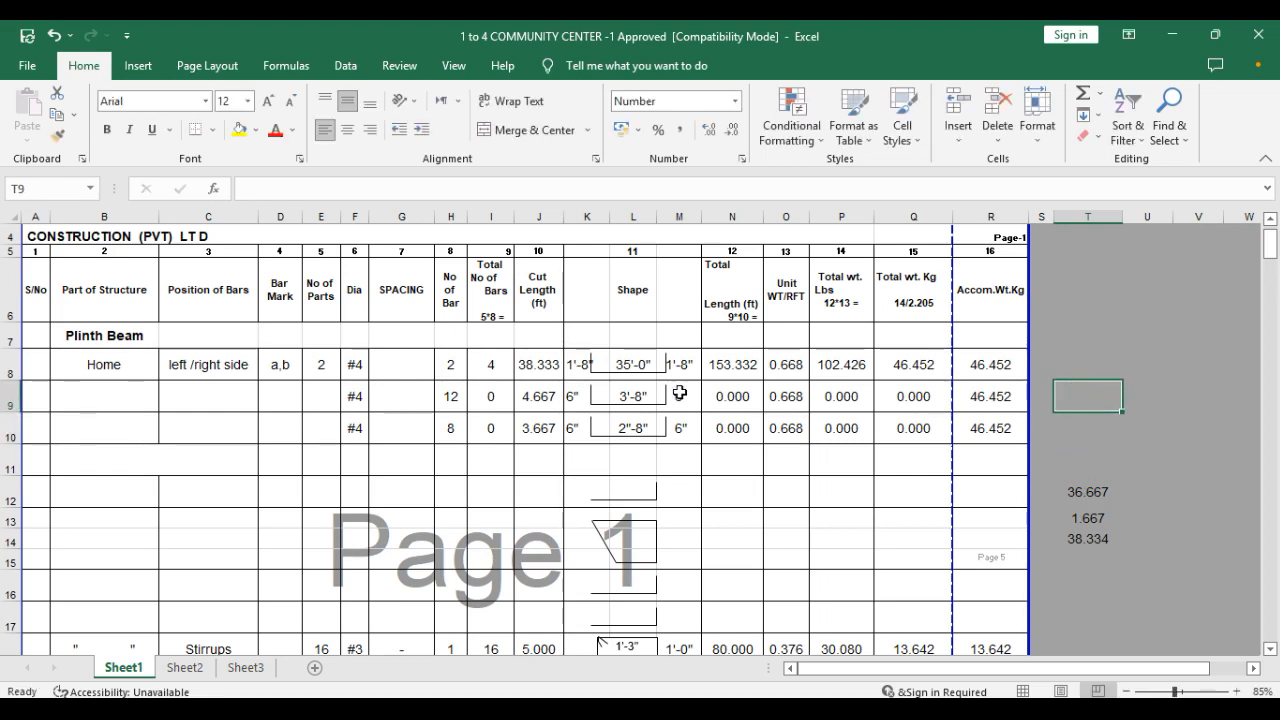
pyautogui.click(777, 369)
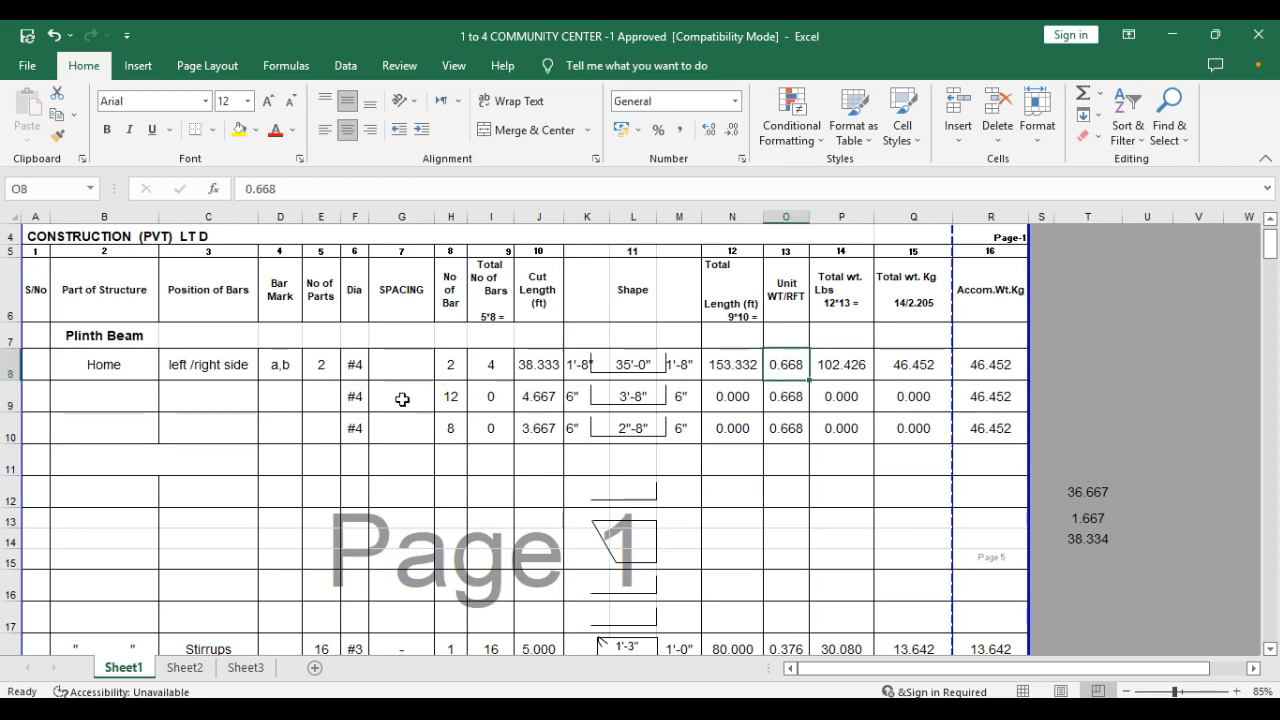
# Enter back/front as the position of bars in C9 and move on to its bar mark cell
pyautogui.click(235, 392)
pyautogui.write('b')
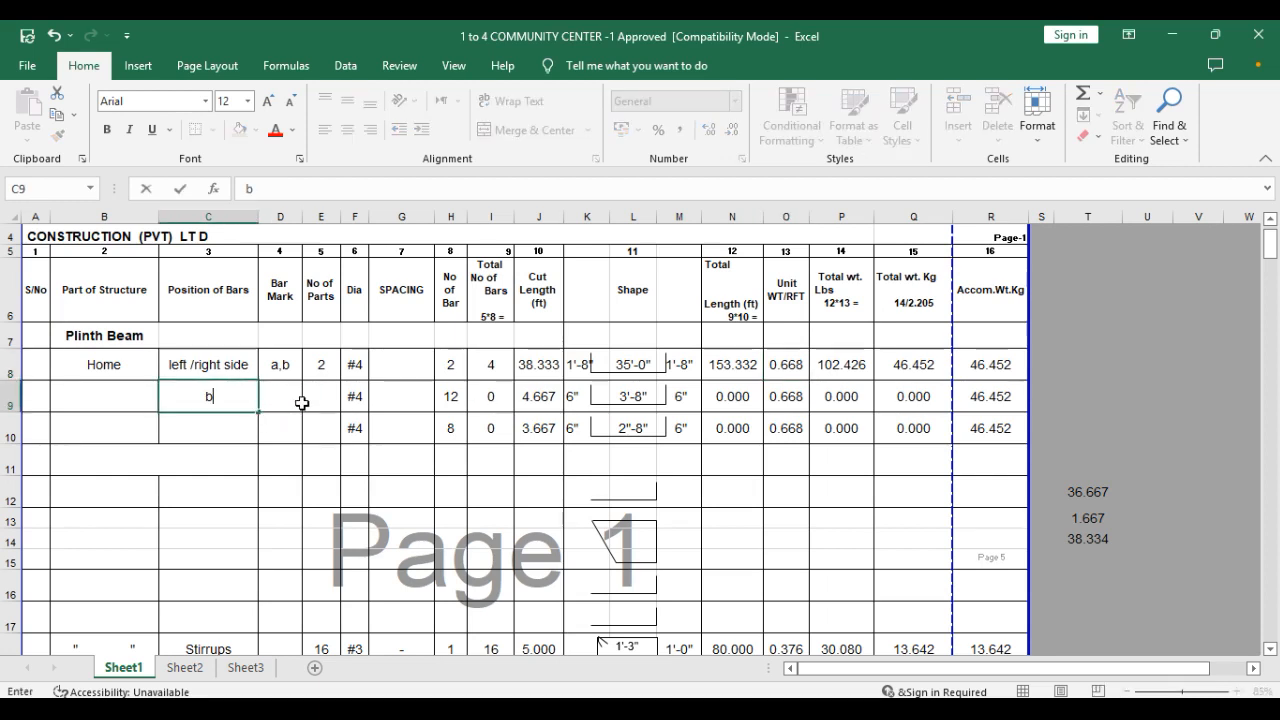
pyautogui.write('ack/front')
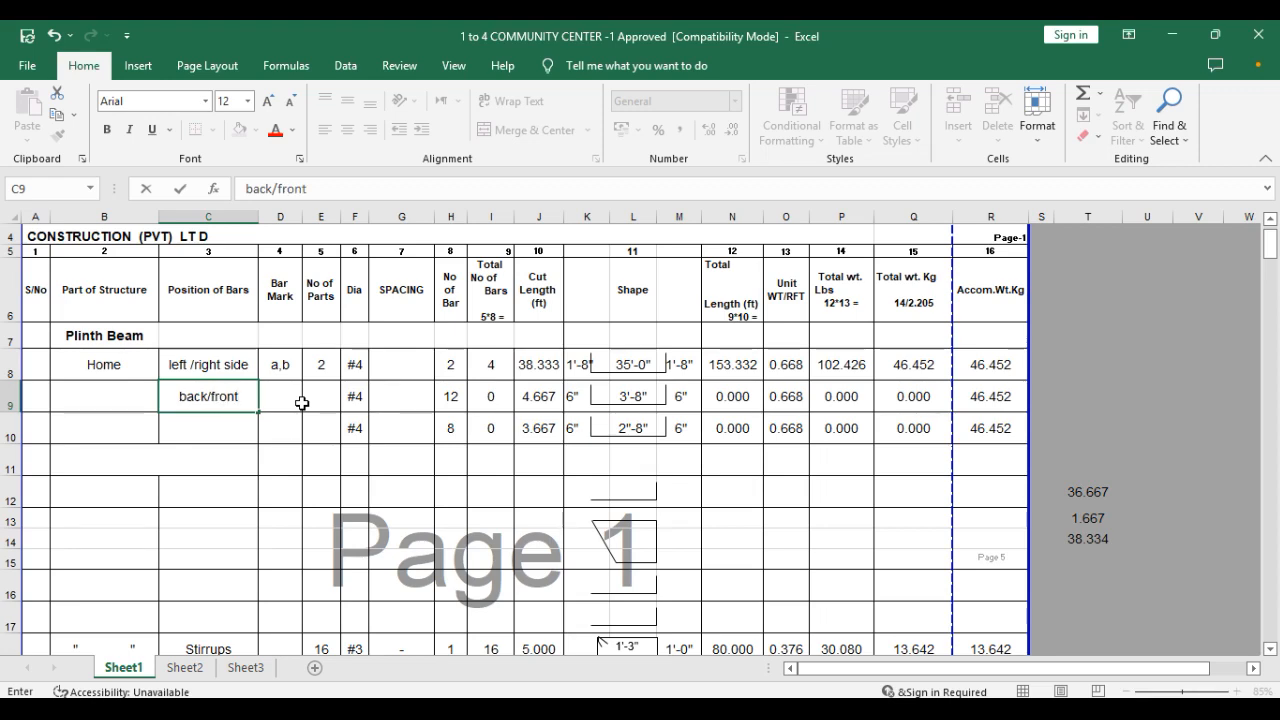
pyautogui.press('Return')
pyautogui.click(299, 403)
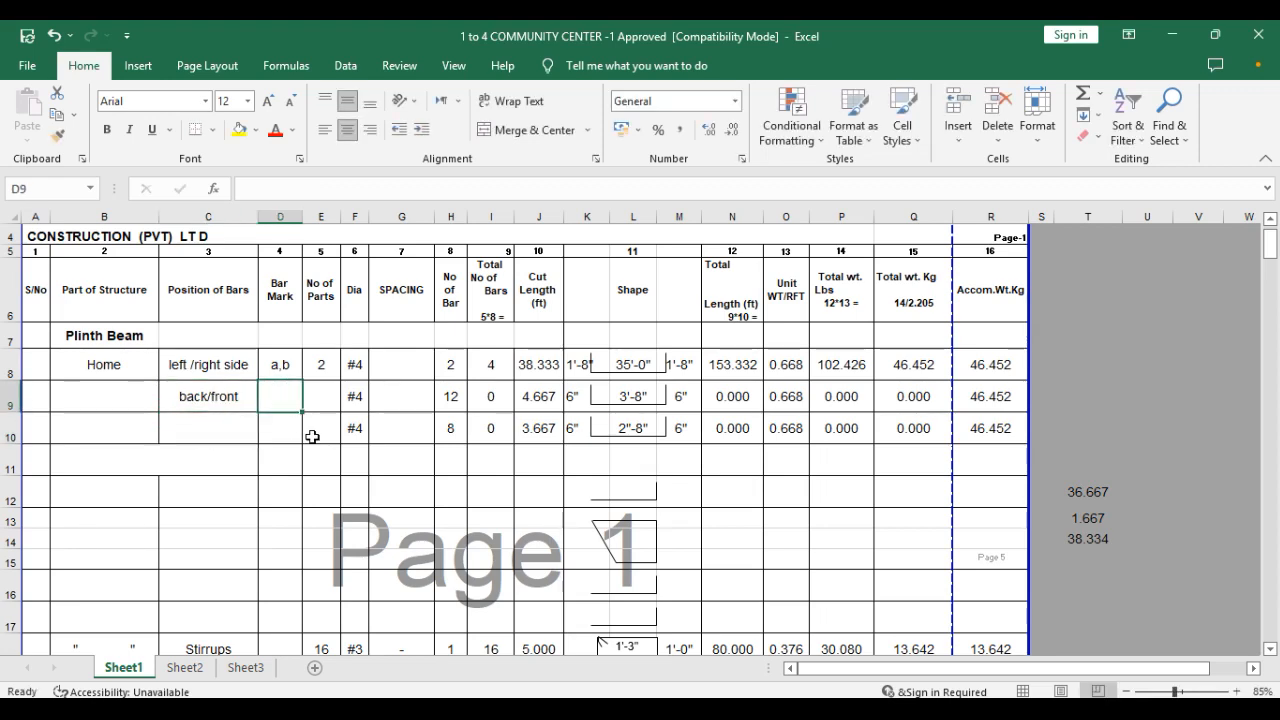
# Complete the back/front row 9 with bar mark c,d, 2 as the number of parts and 2 as the number of bars
pyautogui.write('c,d')
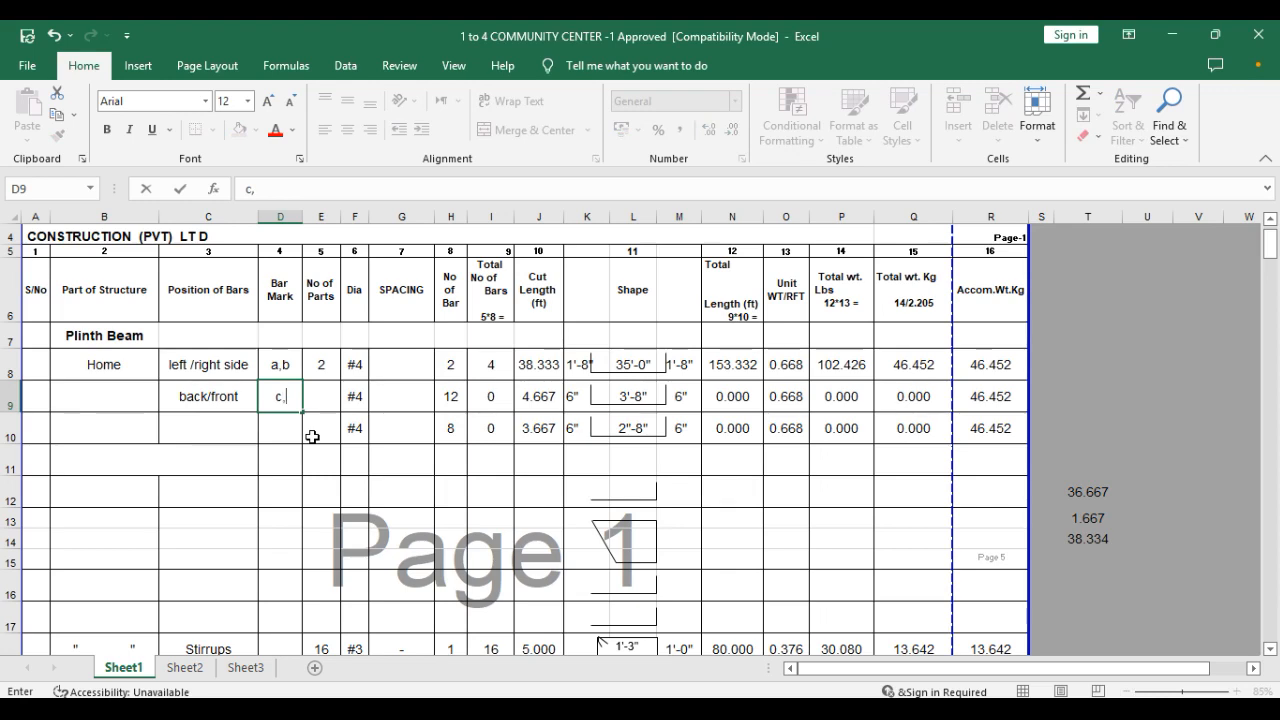
pyautogui.press('Return')
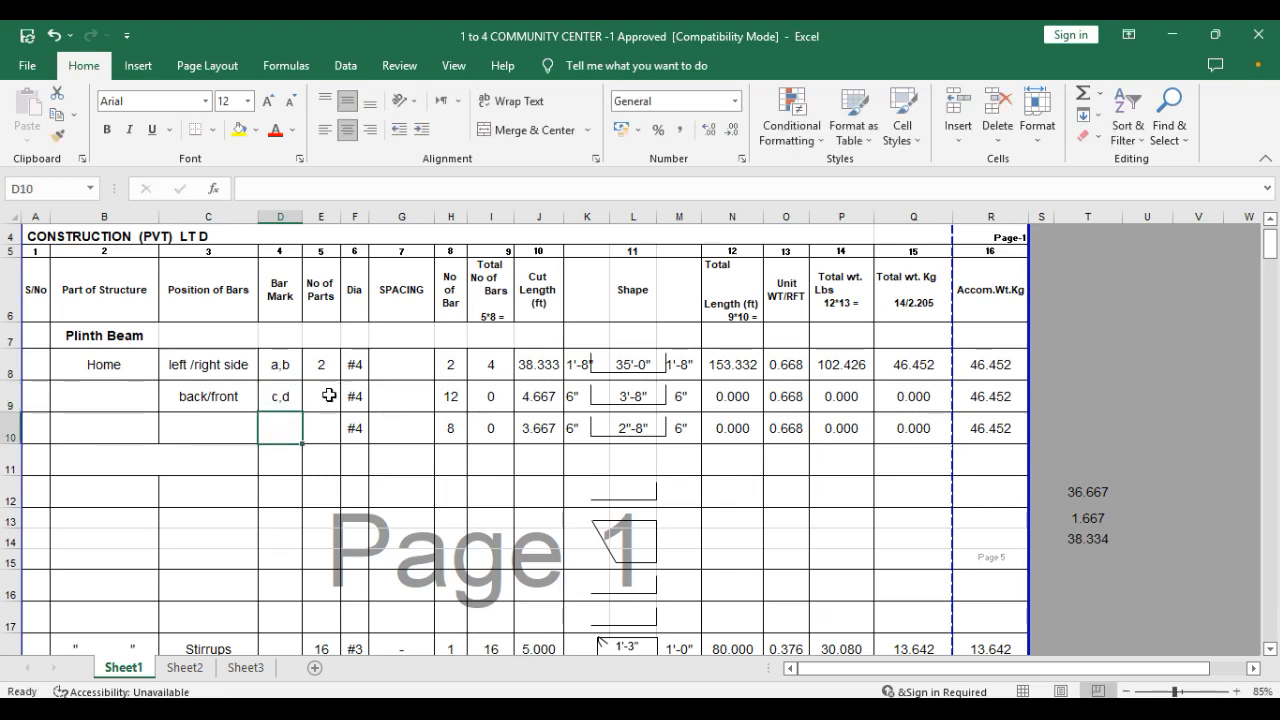
pyautogui.click(329, 395)
pyautogui.write('2')
pyautogui.press('Tab')
pyautogui.press('Tab')
pyautogui.press('Tab')
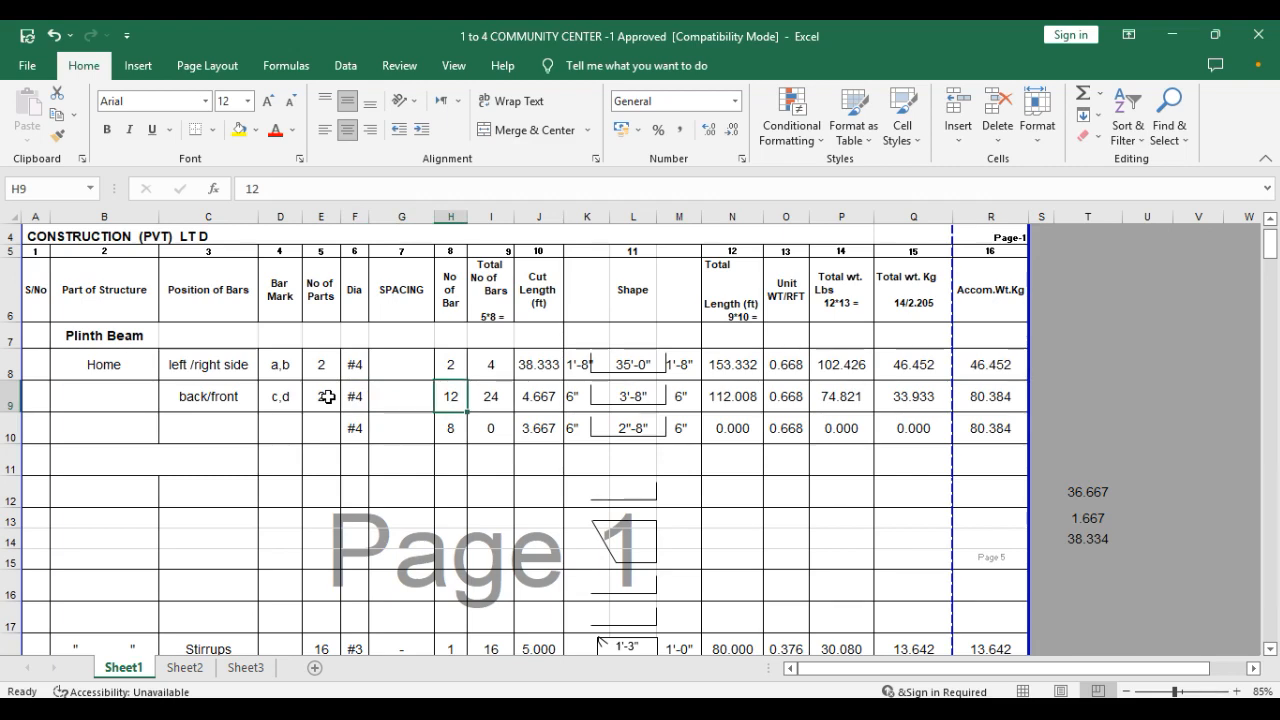
pyautogui.write('2')
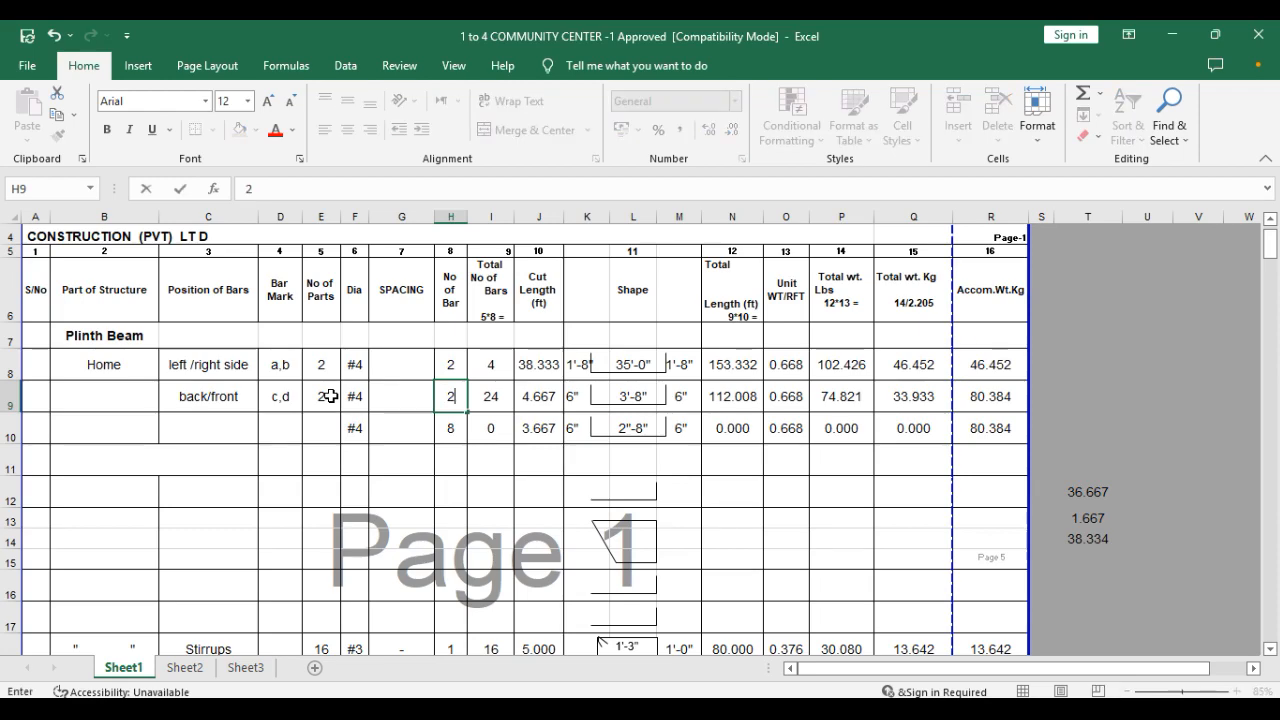
pyautogui.press('Return')
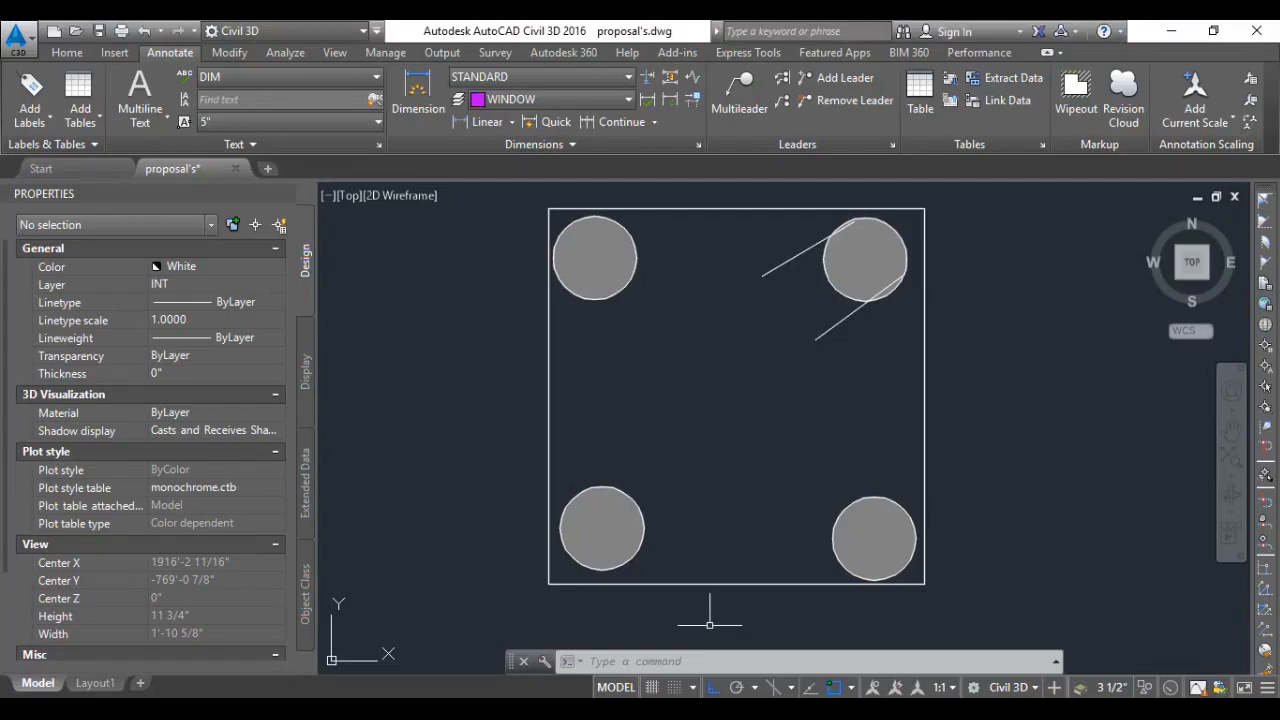
# Switch to the Civil 3D drawing and stretch both ends of the BACK Wall dimension to the outer wall corners
pyautogui.scroll(-3, 713, 503)
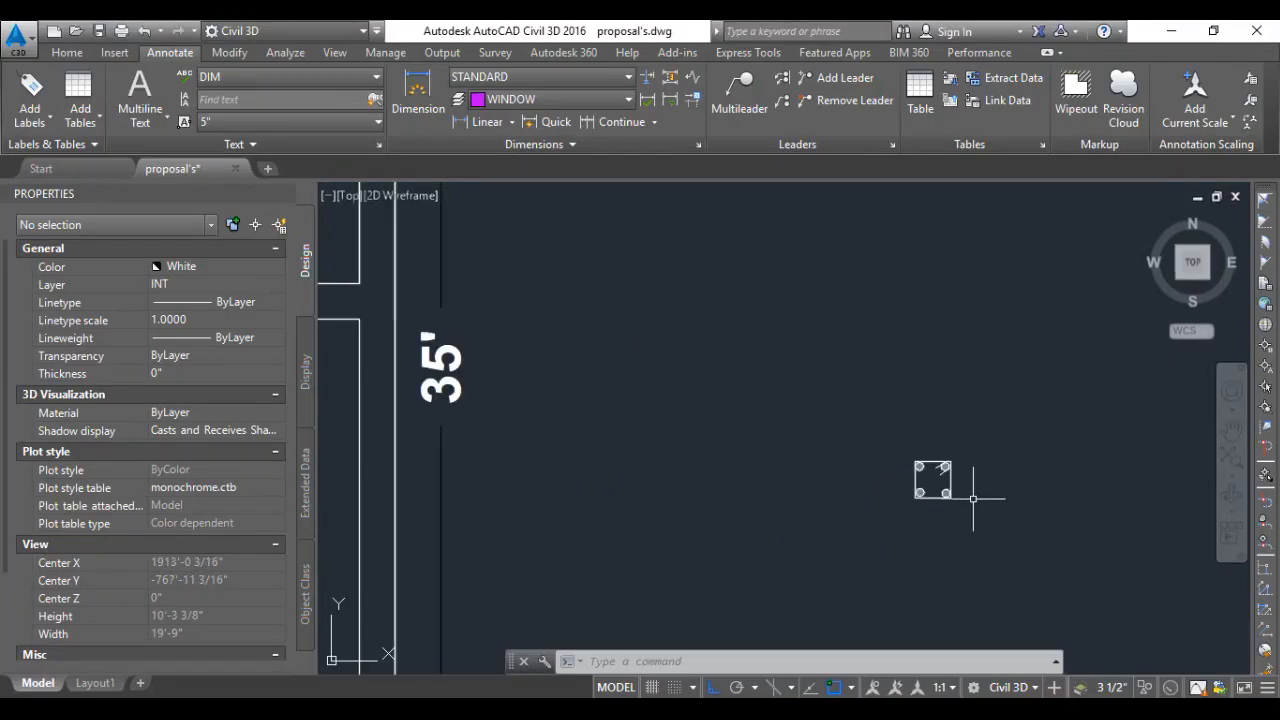
pyautogui.scroll(-3, 830, 485)
pyautogui.scroll(-3, 692, 420)
pyautogui.scroll(3, 643, 508)
pyautogui.scroll(-2, 650, 529)
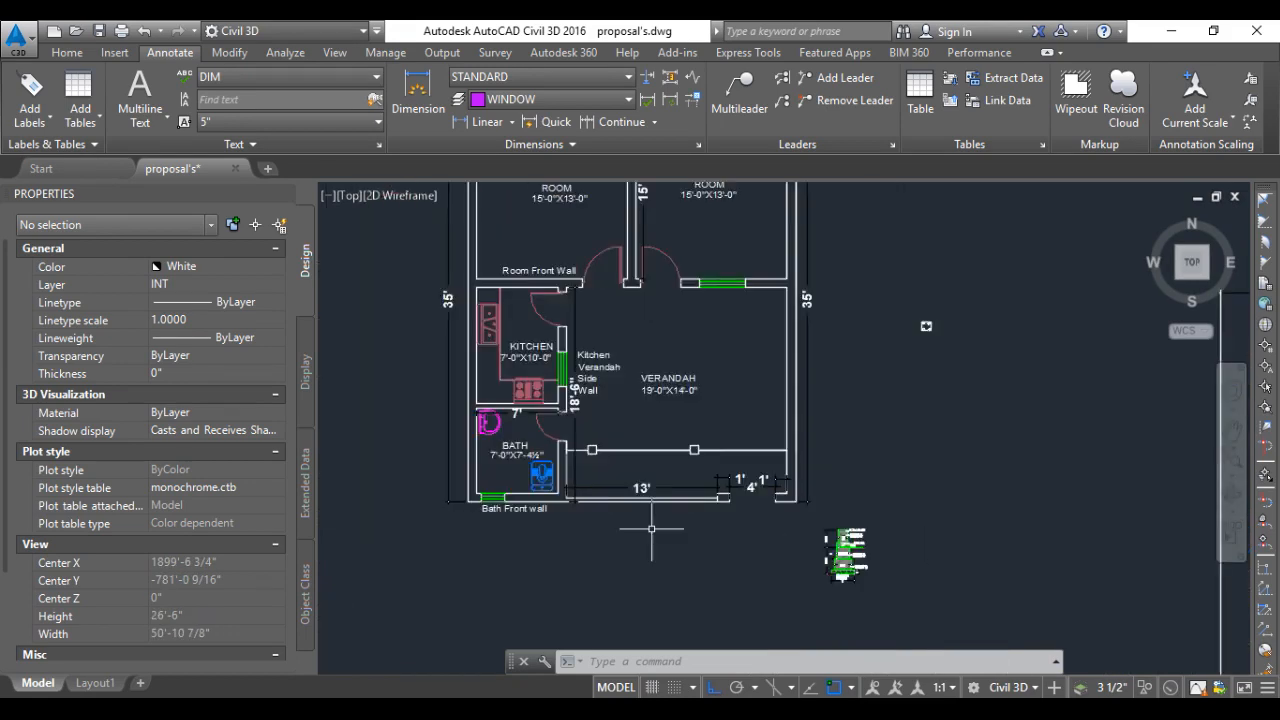
pyautogui.scroll(4, 644, 250)
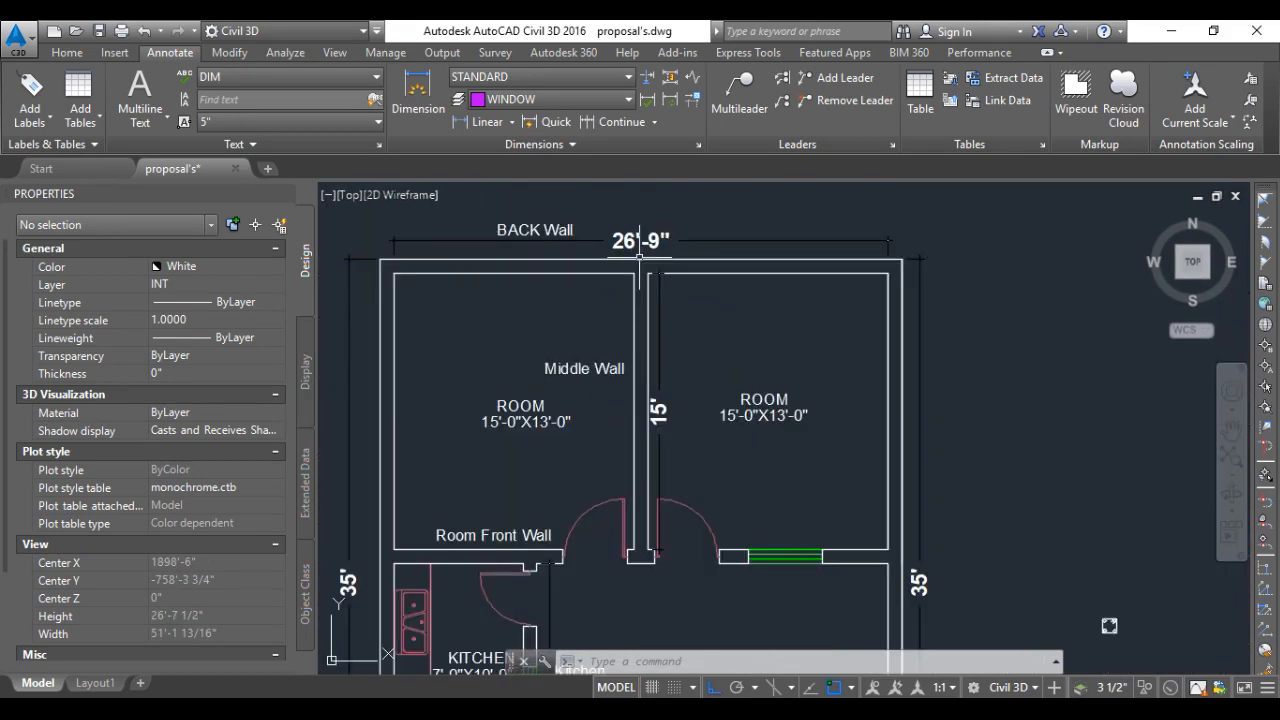
pyautogui.click(400, 241)
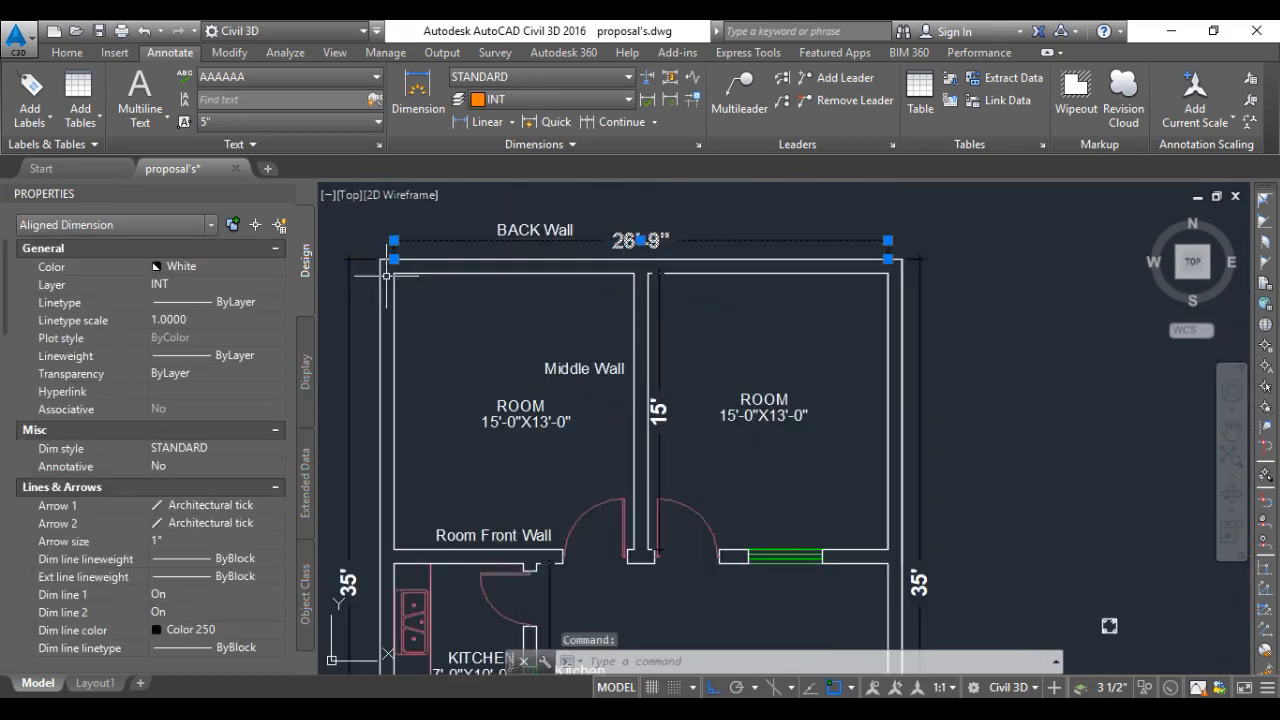
pyautogui.click(395, 259)
pyautogui.click(380, 259)
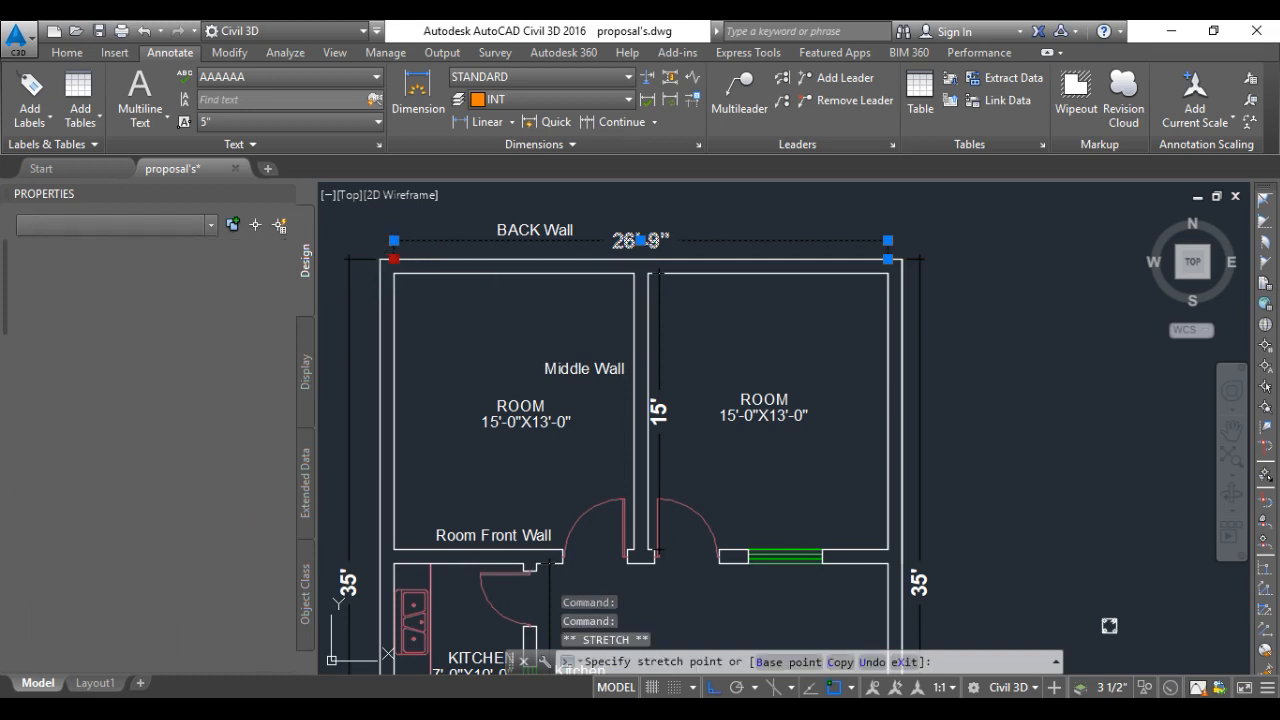
pyautogui.click(888, 259)
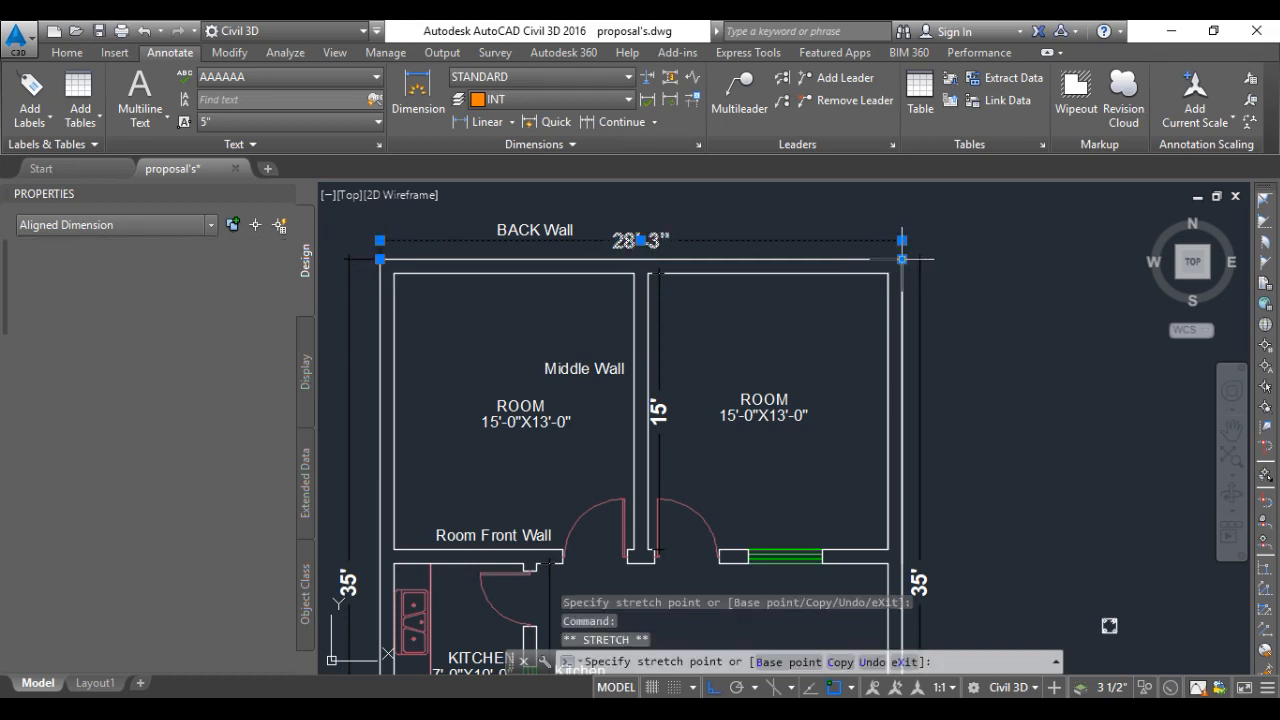
pyautogui.click(902, 259)
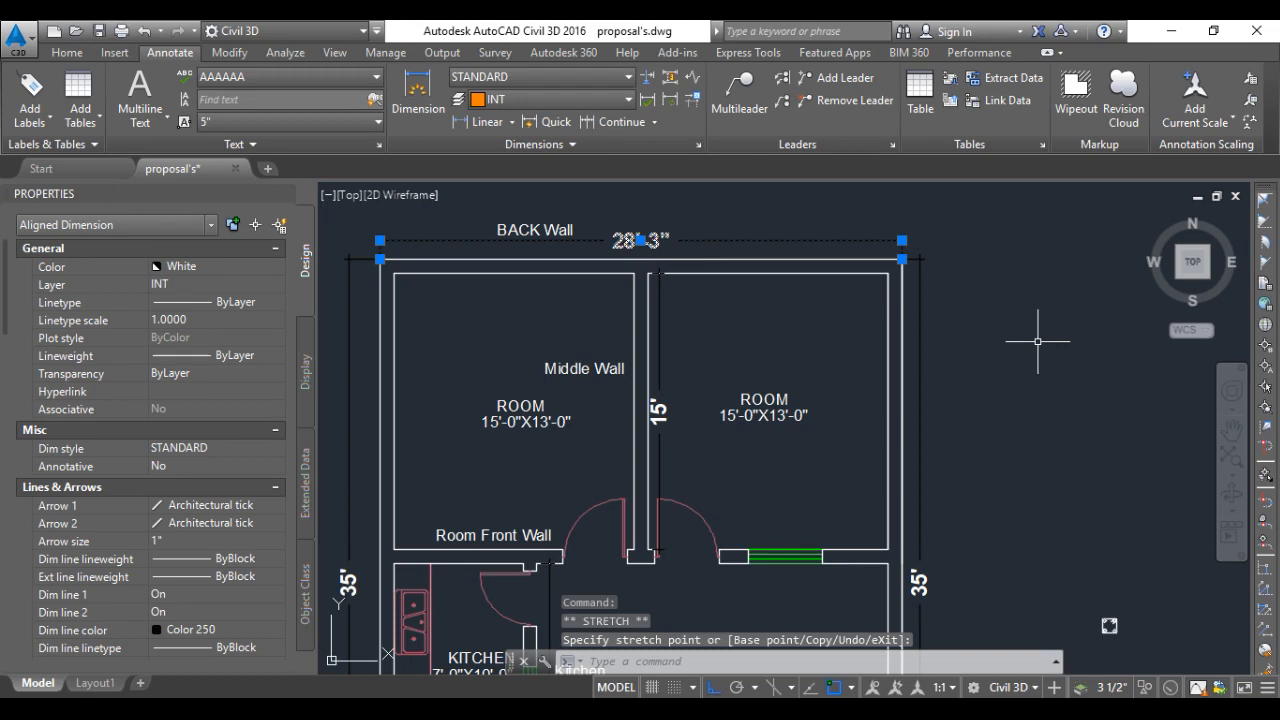
pyautogui.press('Escape')
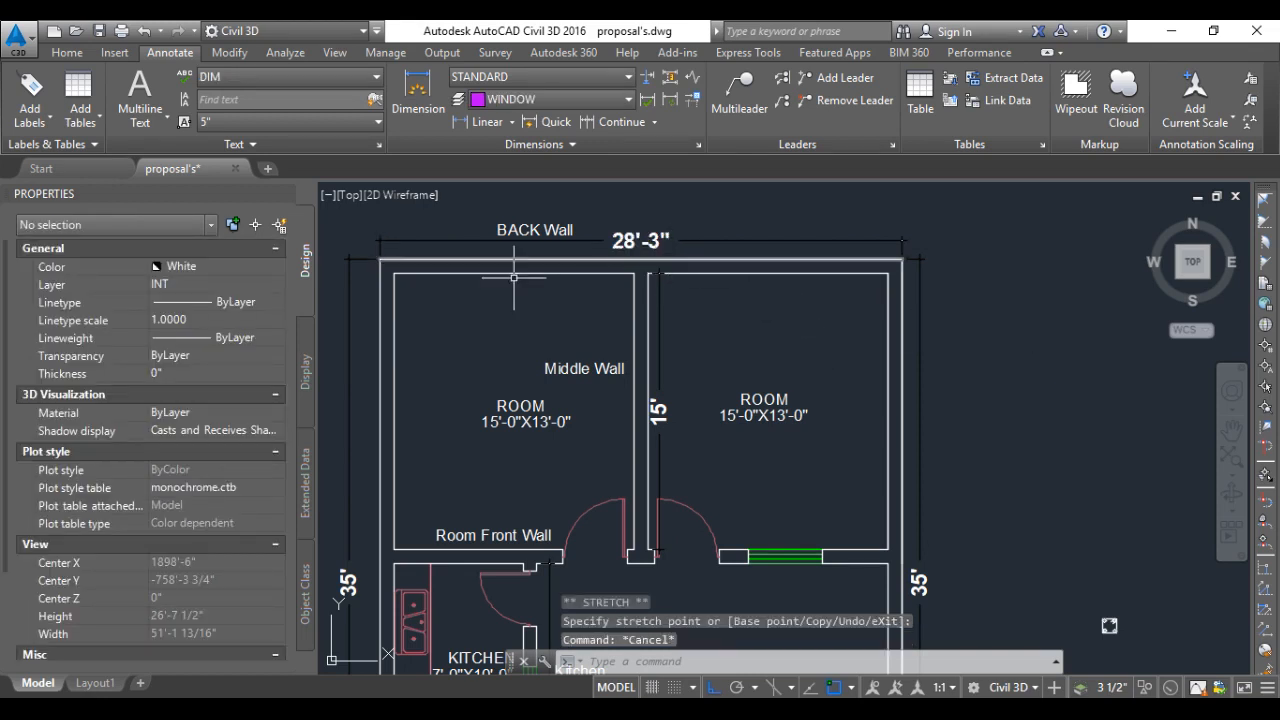
pyautogui.click(619, 240)
pyautogui.press('Escape')
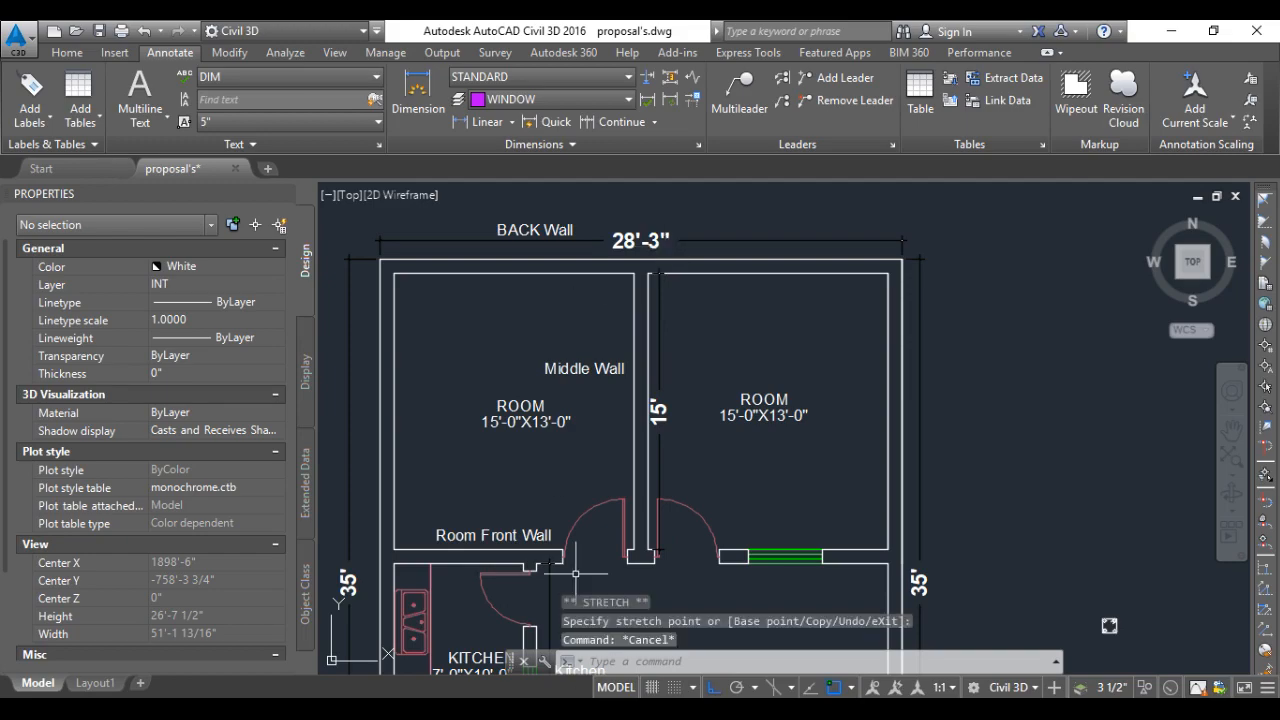
# Return to the community center workbook and set the back/front bar's shape length in L9 to 28'-0"
pyautogui.moveTo(571, 700)
pyautogui.click(431, 640)
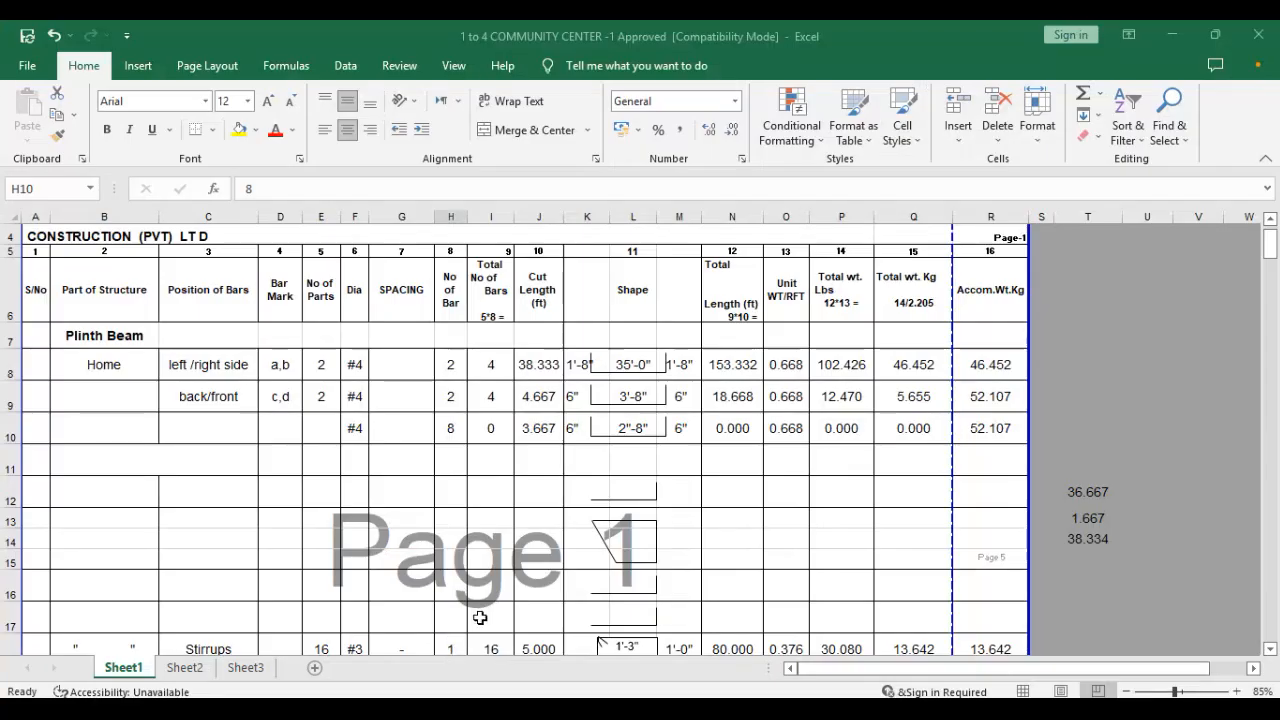
pyautogui.doubleClick(638, 400)
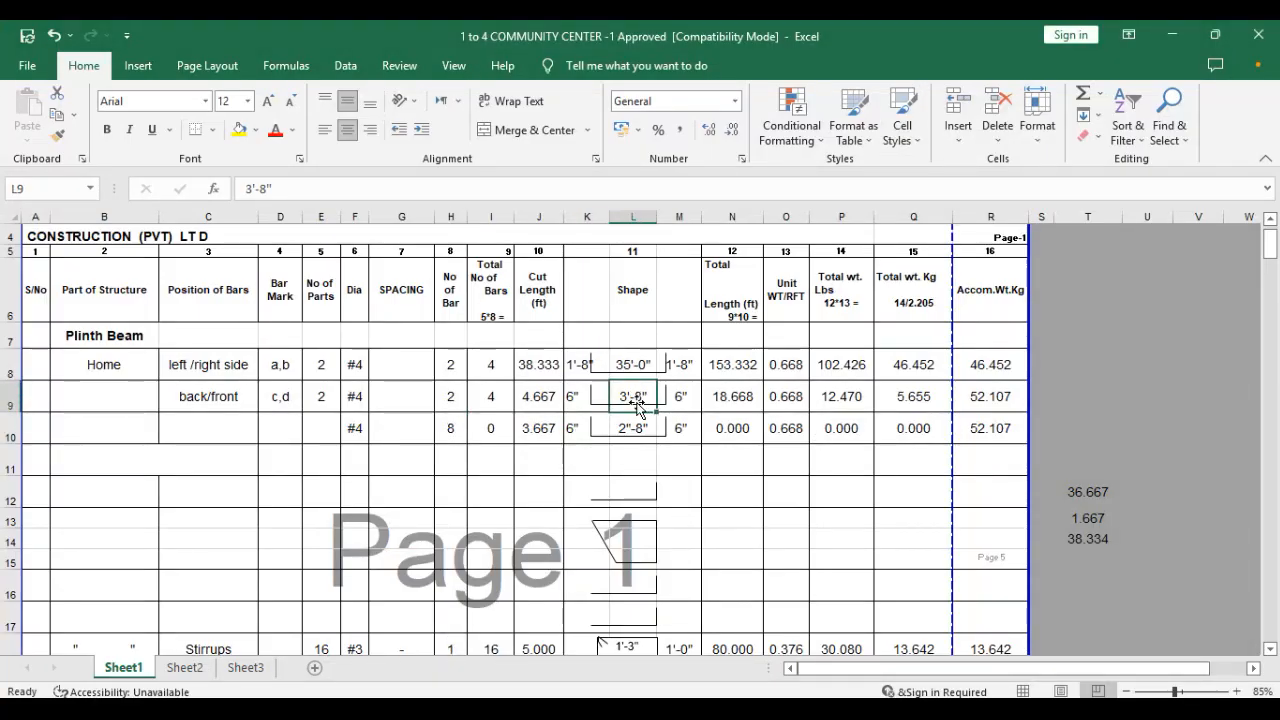
pyautogui.write('28\'-0"')
pyautogui.press('Return')
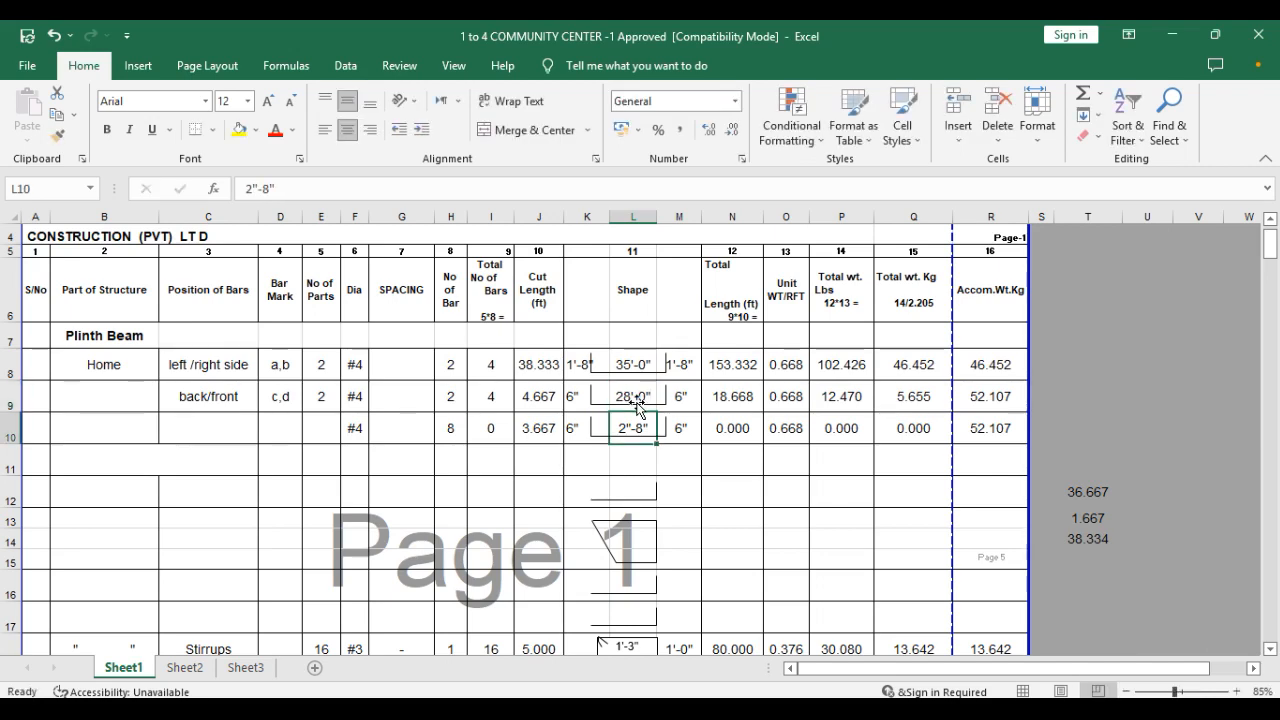
# Set both end bends of the back/front bar shape, in K9 and M9, to 1'-8"
pyautogui.click(579, 399)
pyautogui.write('1')
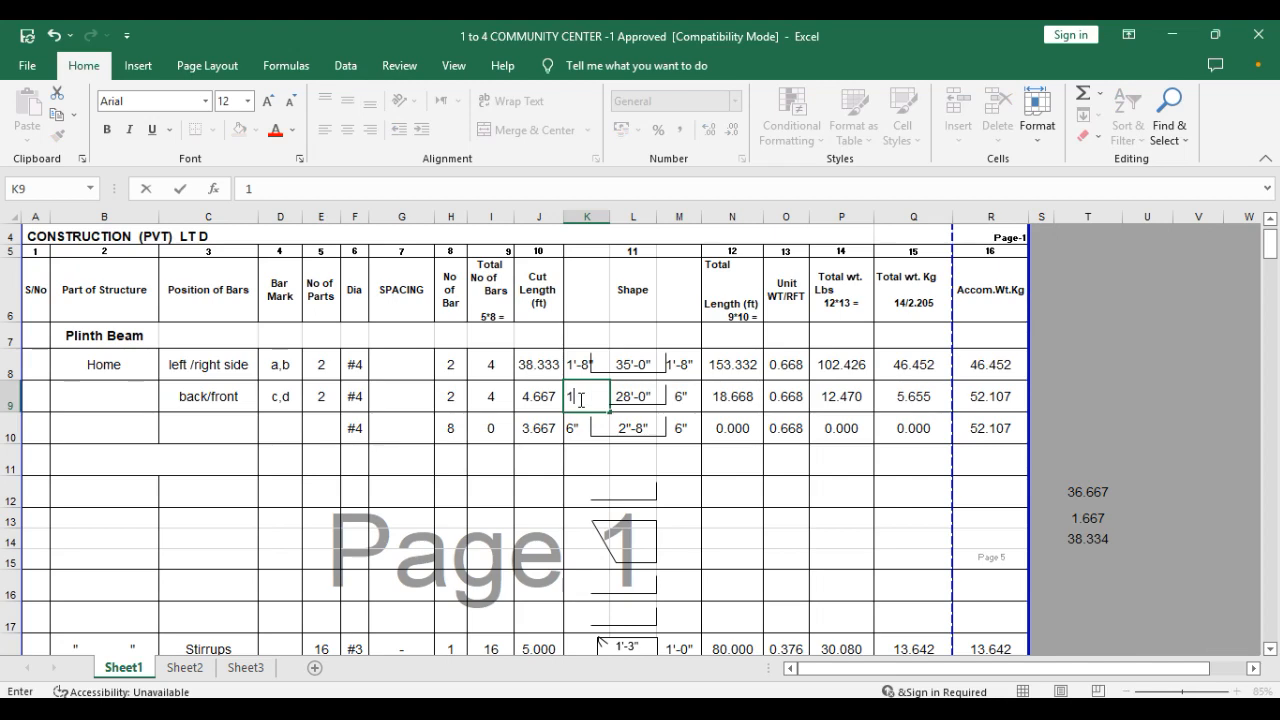
pyautogui.write('\'-8"')
pyautogui.press('Return')
pyautogui.click(690, 397)
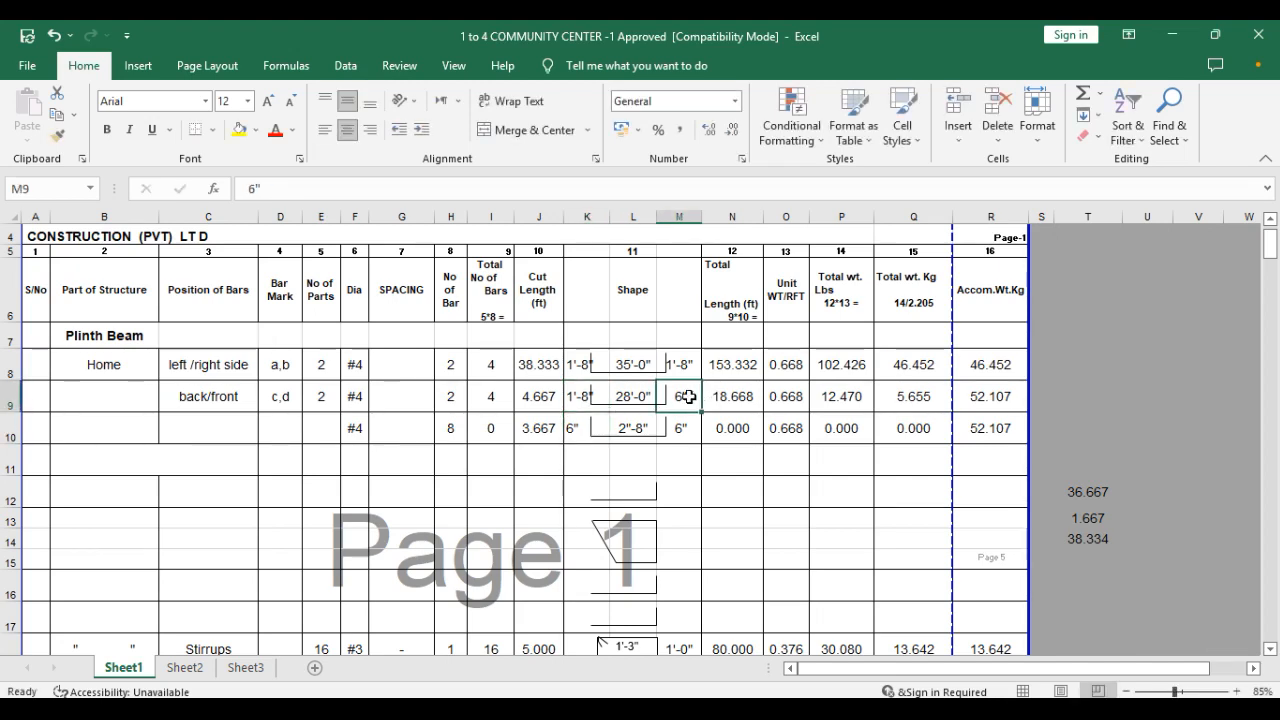
pyautogui.write("1'-8")
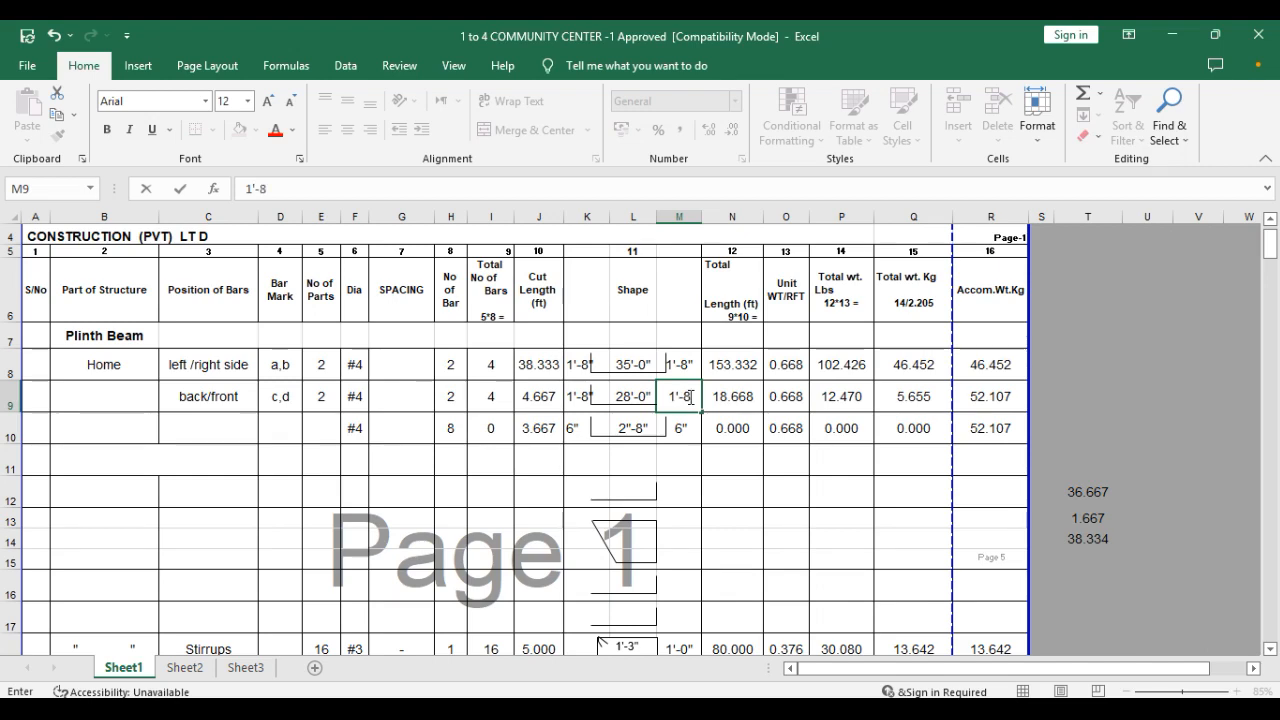
pyautogui.write('"')
pyautogui.press('Return')
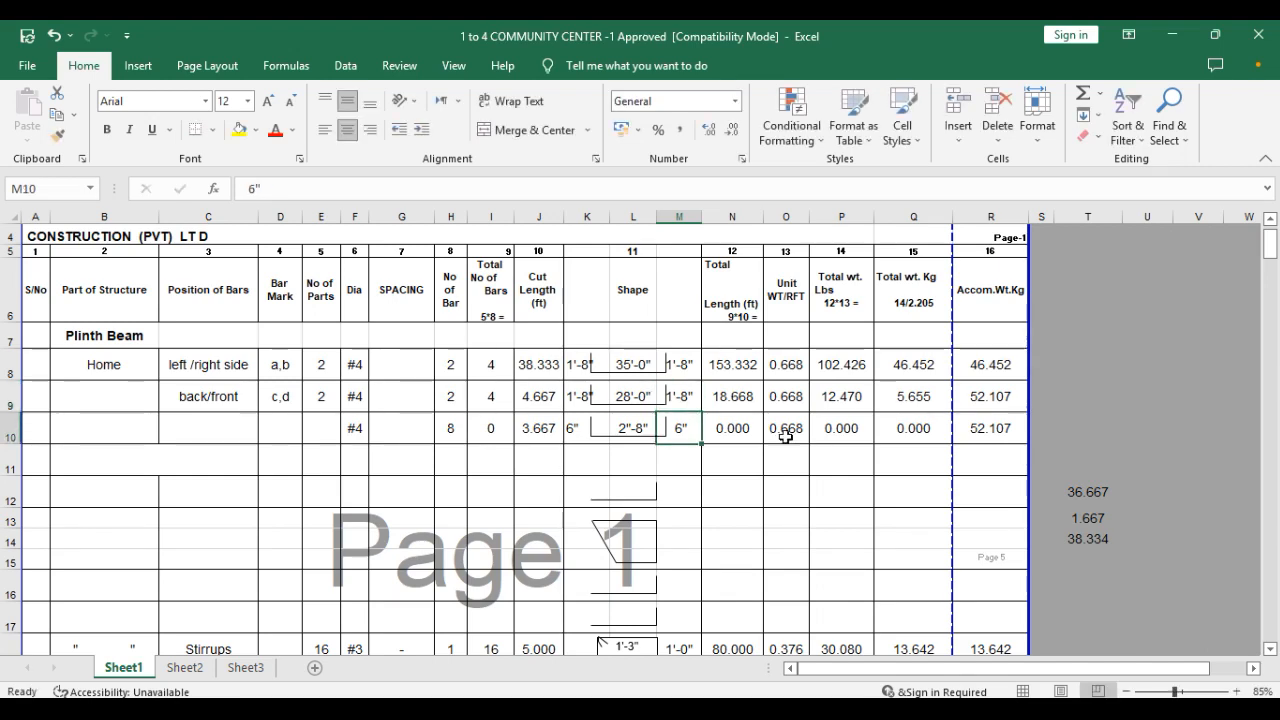
# Replace the scratch values beside the schedule with 28 in T12 and 1.667 in both T13 and T14
pyautogui.click(1081, 495)
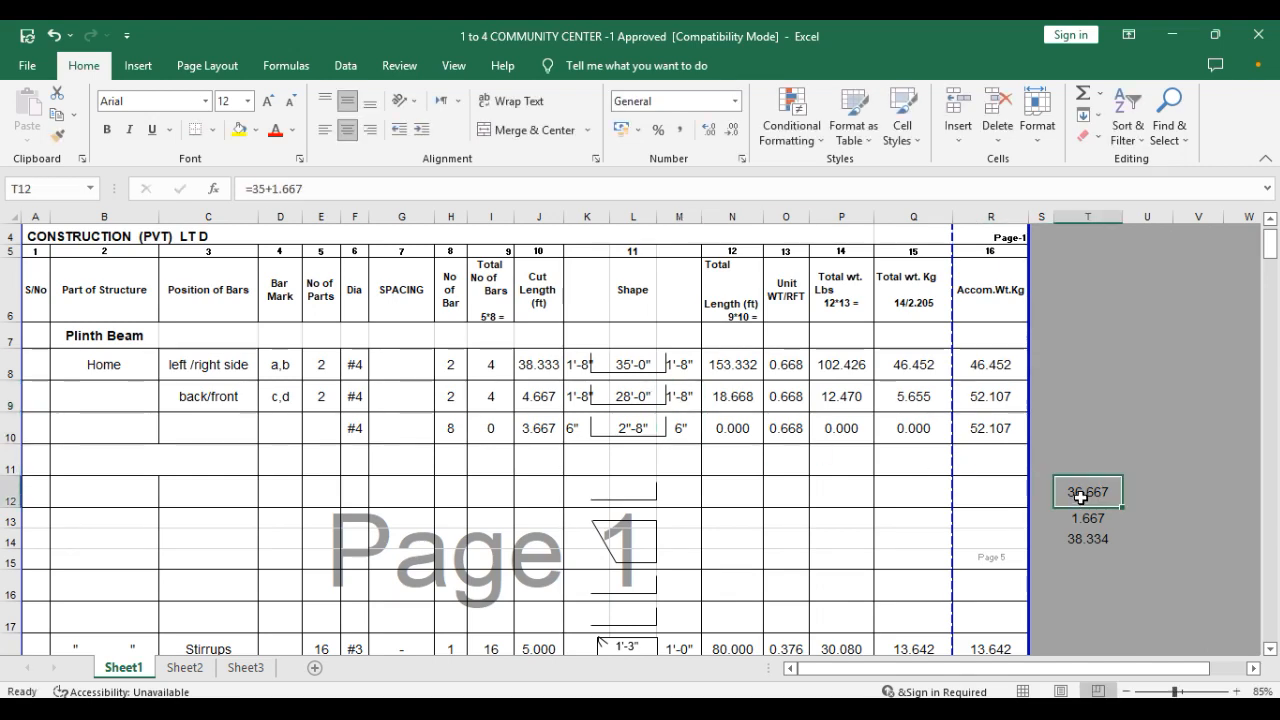
pyautogui.write('28')
pyautogui.press('Return')
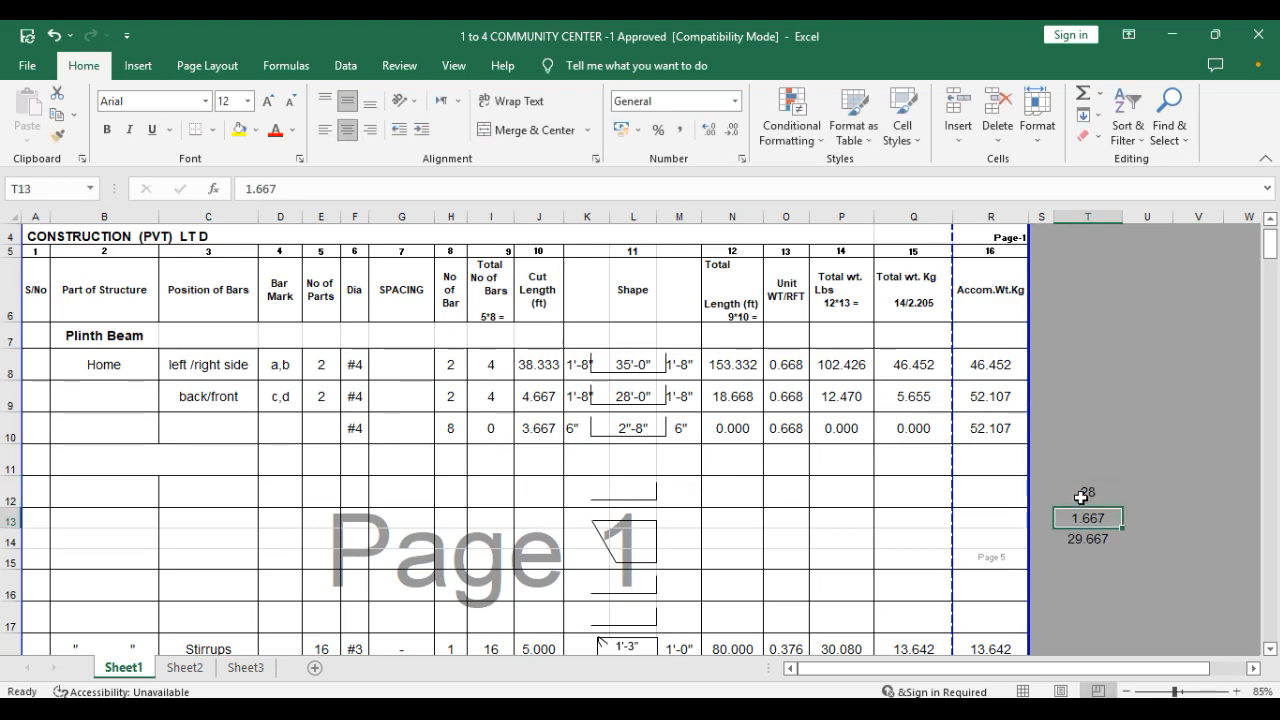
pyautogui.press('Delete')
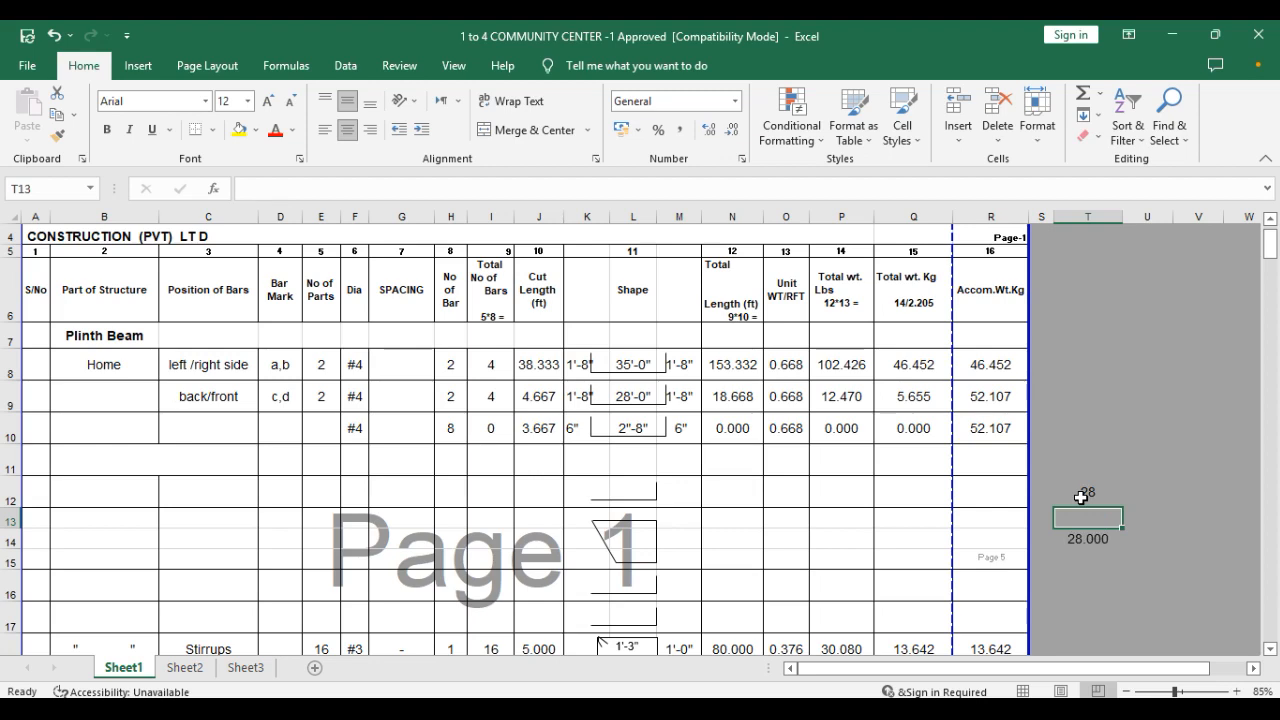
pyautogui.press('Down')
pyautogui.press('Delete')
pyautogui.press('Up')
pyautogui.write('1.667')
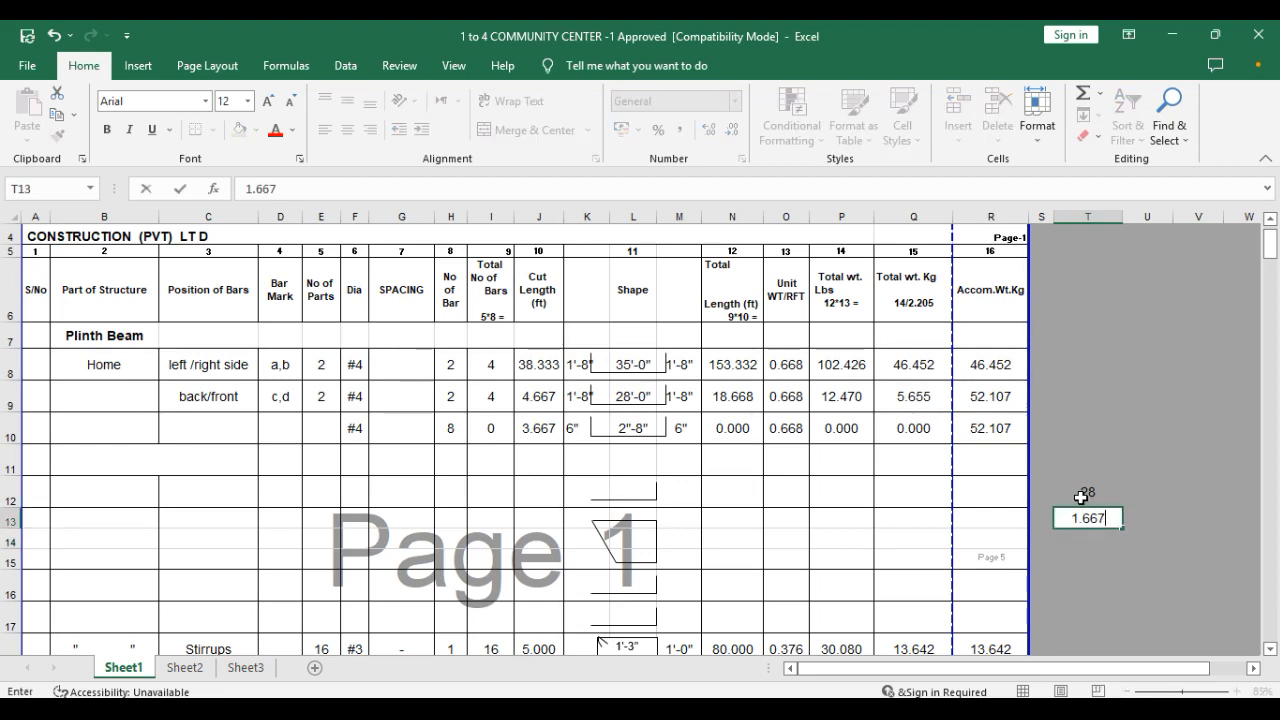
pyautogui.press('Return')
pyautogui.write('1.667')
pyautogui.press('Return')
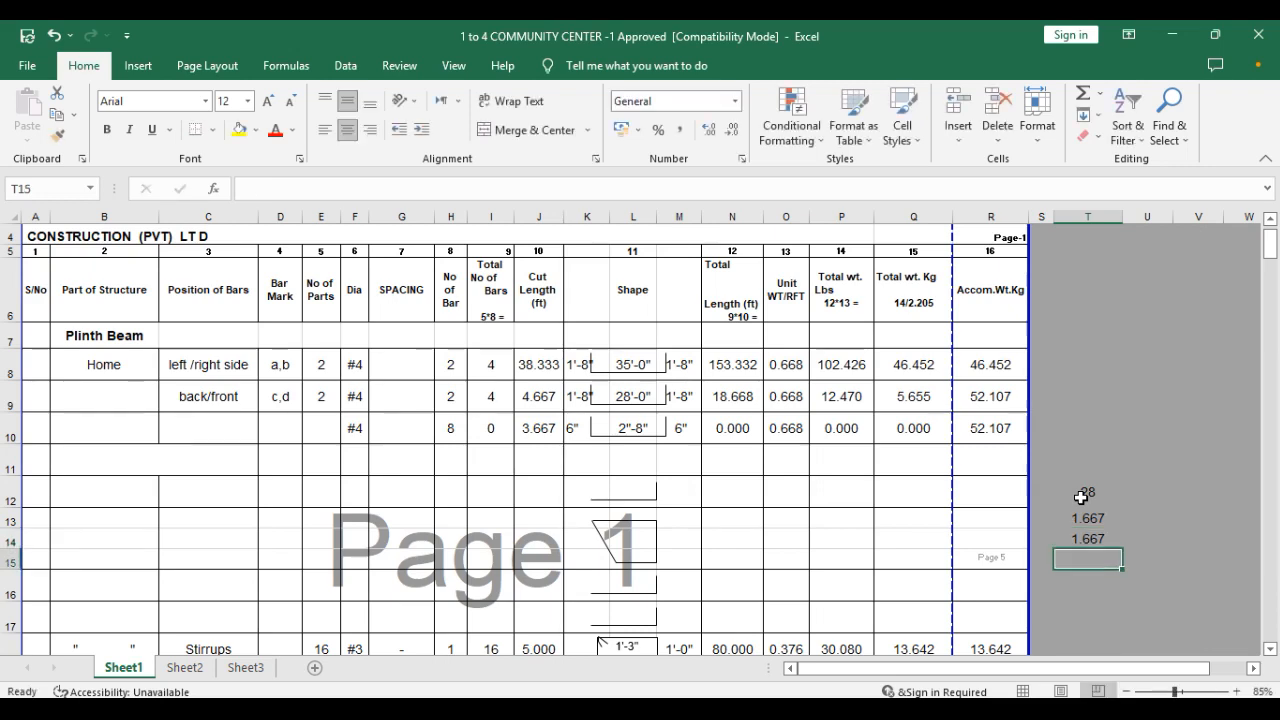
# Total the scratch lengths T12 to T14 in T15 with AutoSum
pyautogui.click(1081, 492)
pyautogui.moveTo(1081, 533); pyautogui.dragTo(1086, 557)
pyautogui.click(1083, 92)
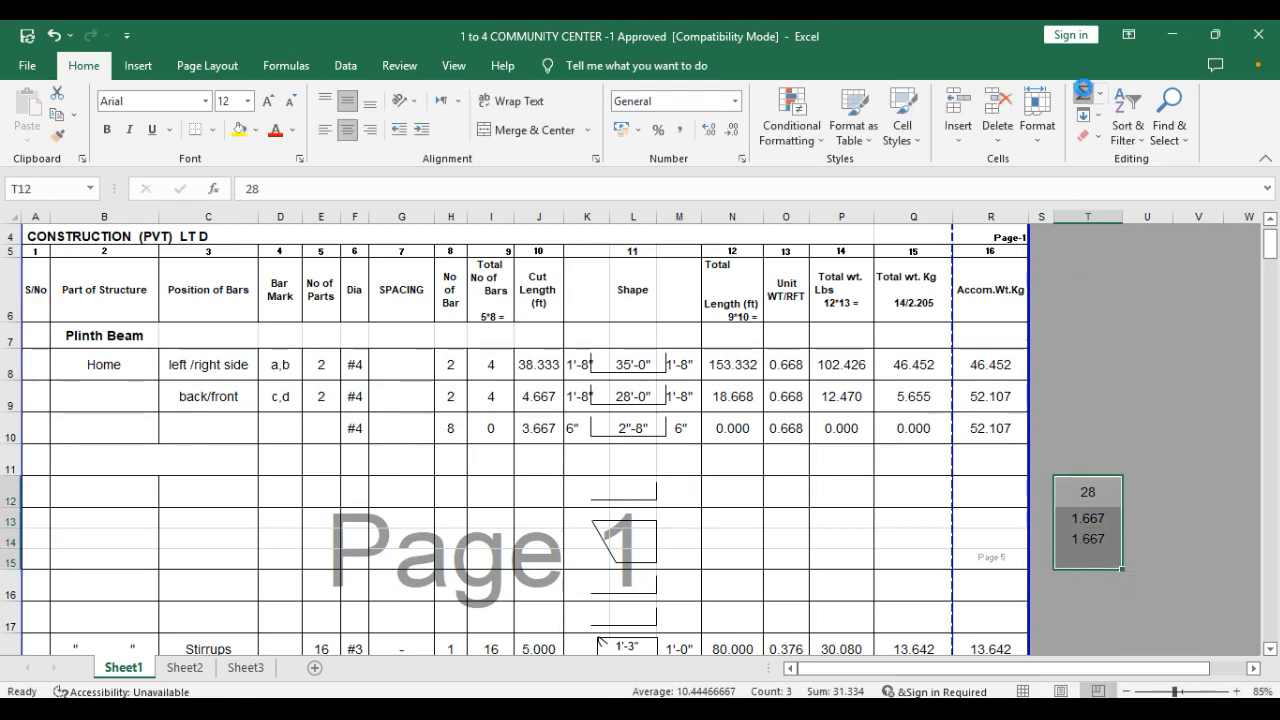
# Set the cut length of the back/front bars in J9 to 31.333
pyautogui.click(536, 398)
pyautogui.write('3')
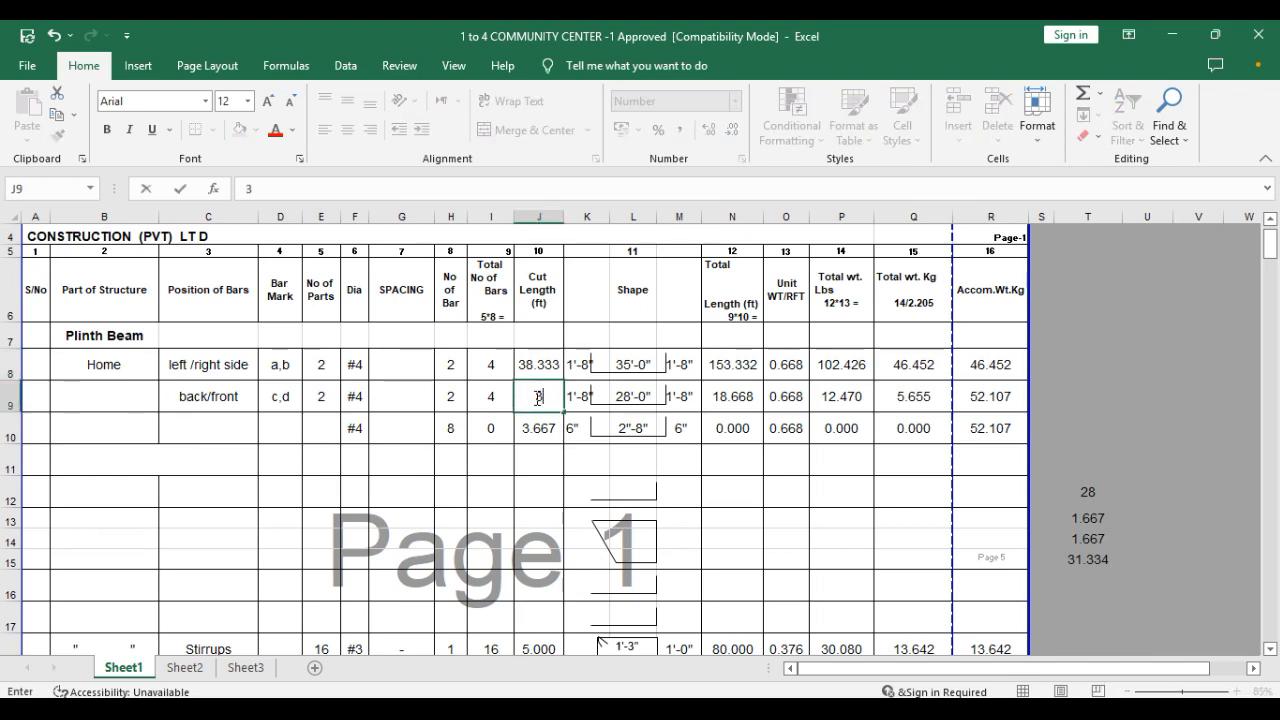
pyautogui.write('1.333')
pyautogui.press('Return')
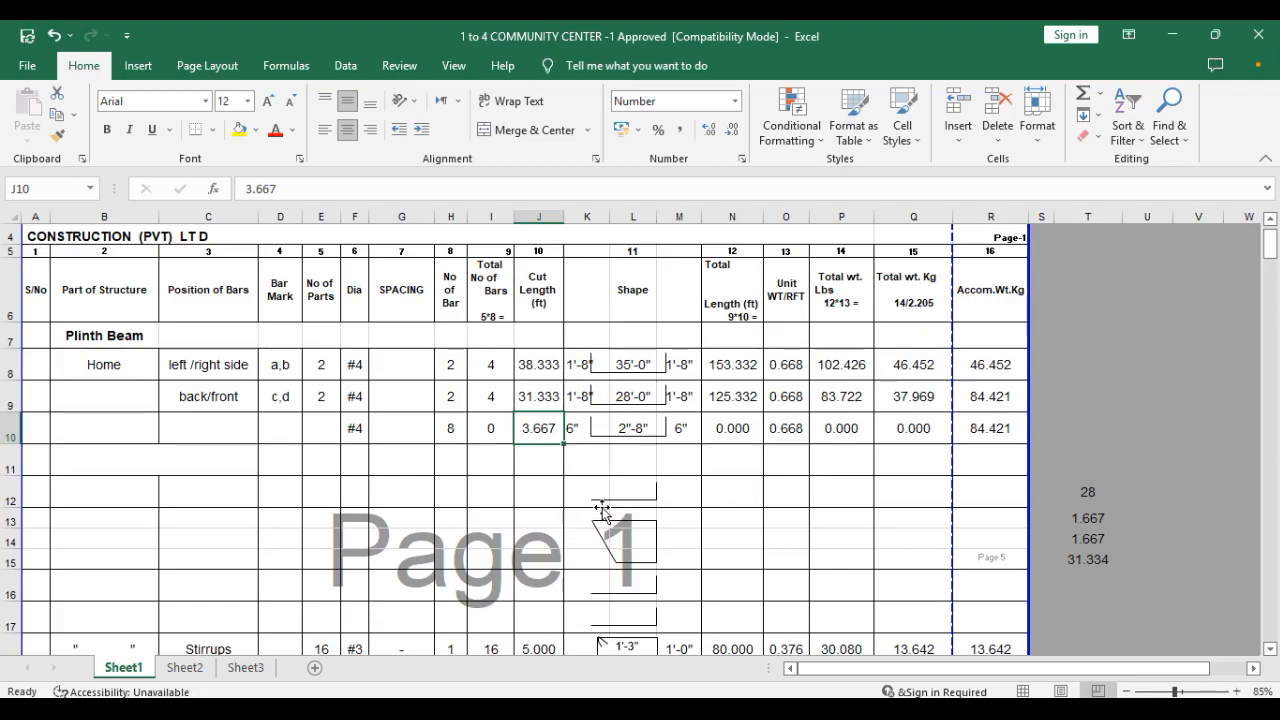
# Check the house floor plan in Civil 3D, return to the workbook, and clear the bar data in F10:Q10
pyautogui.scroll(-4, 643, 516)
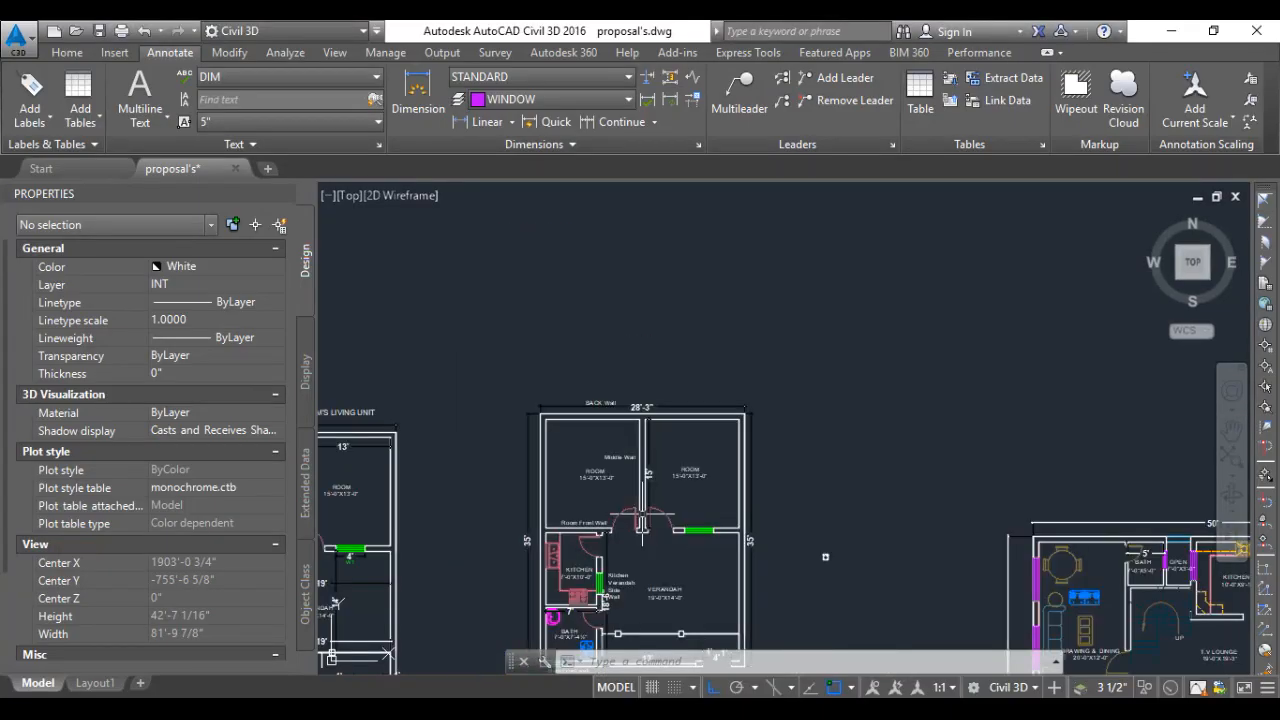
pyautogui.scroll(2, 595, 543)
pyautogui.scroll(-5, 553, 507)
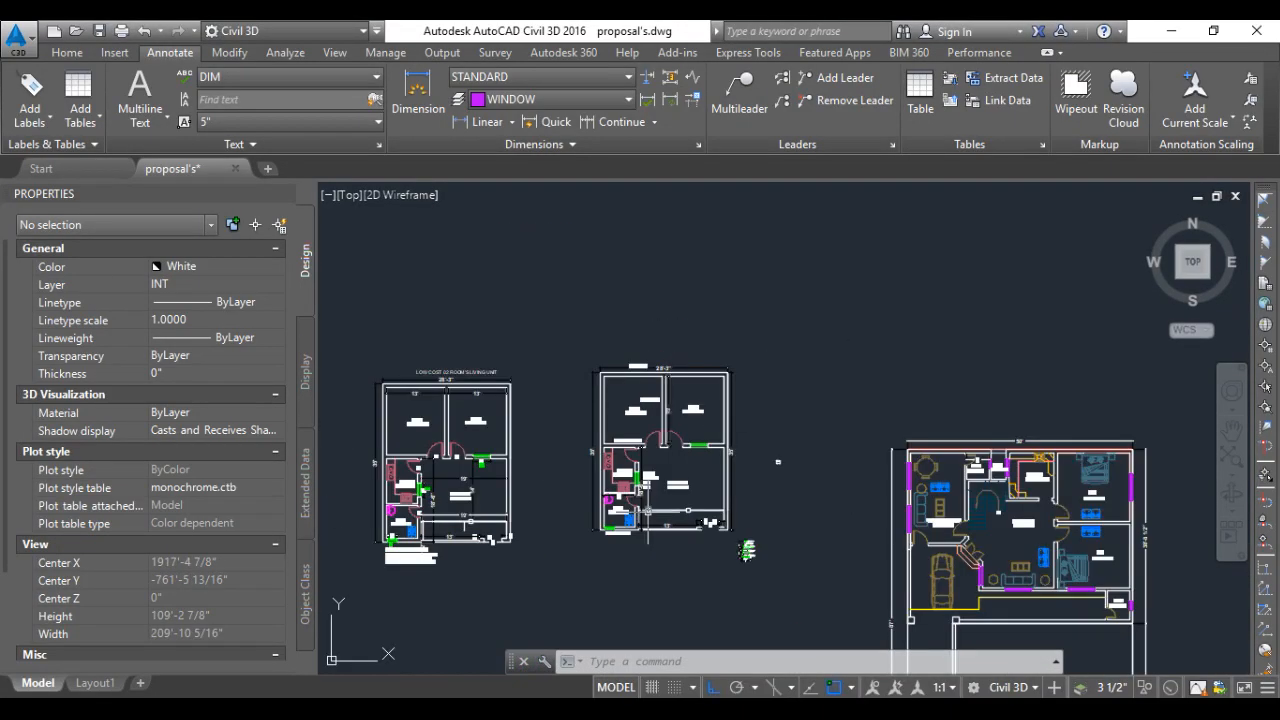
pyautogui.scroll(3, 630, 330)
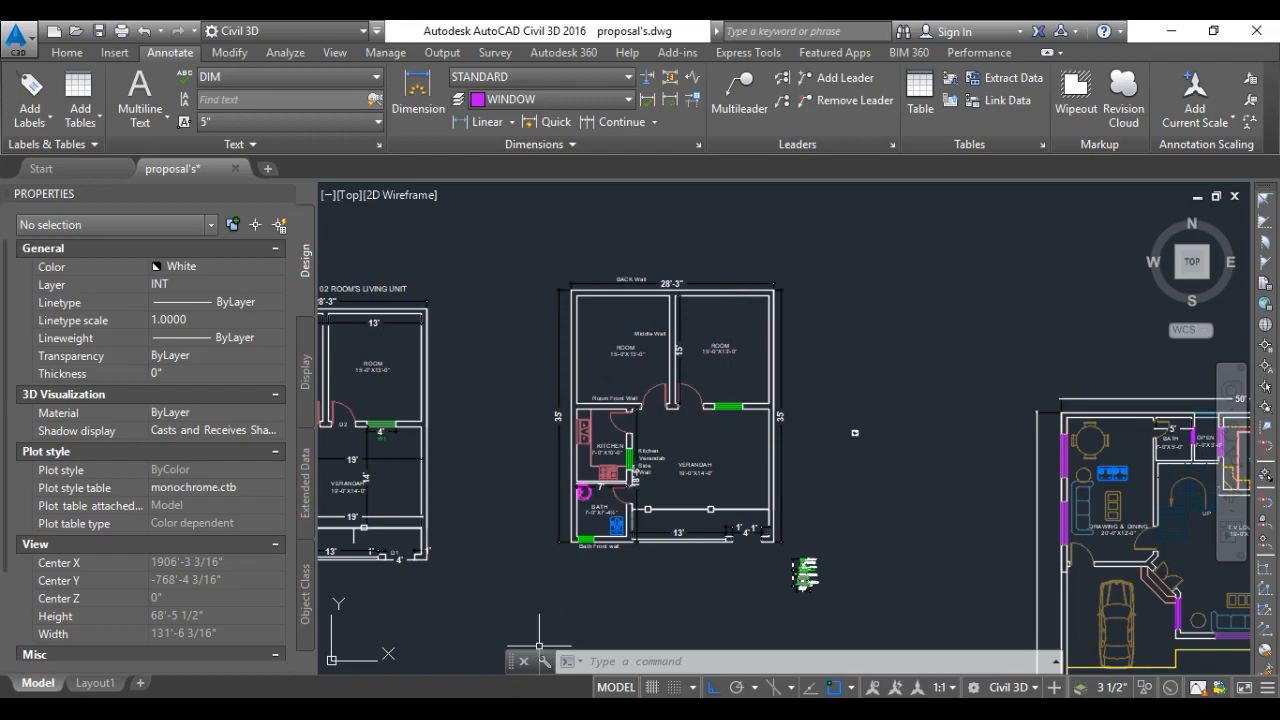
pyautogui.click(488, 657)
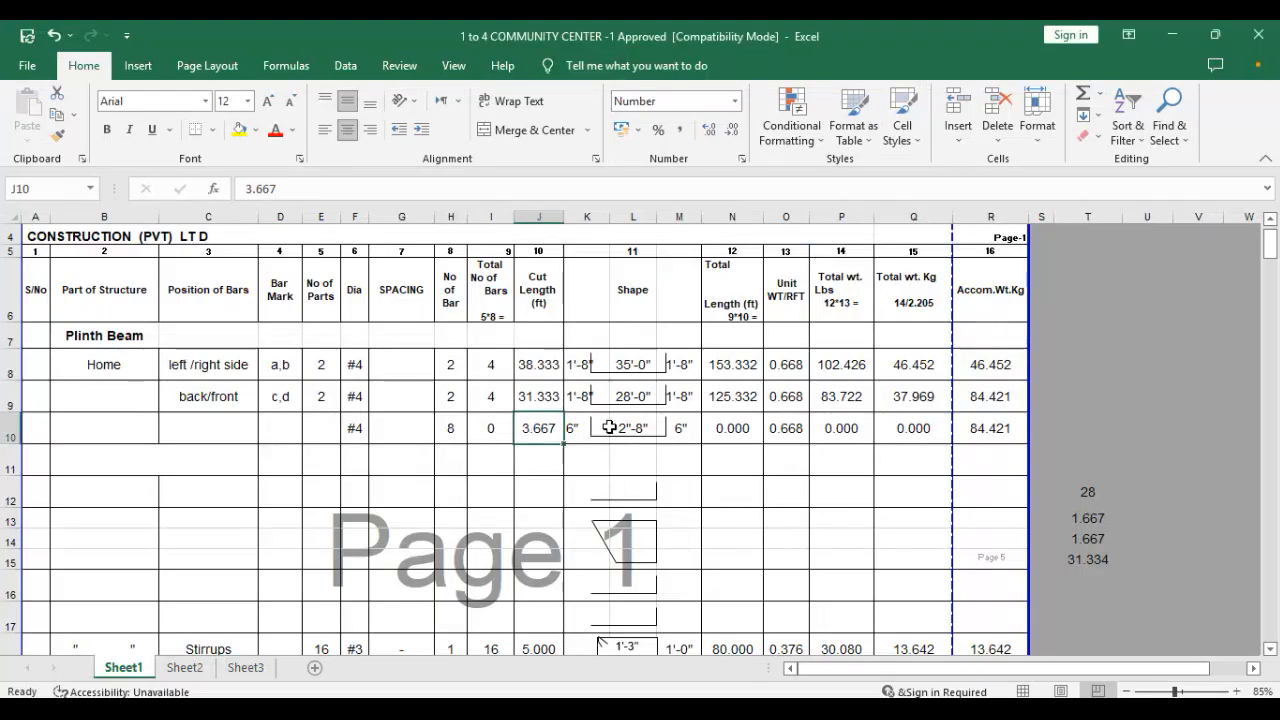
pyautogui.moveTo(367, 427); pyautogui.dragTo(906, 432)
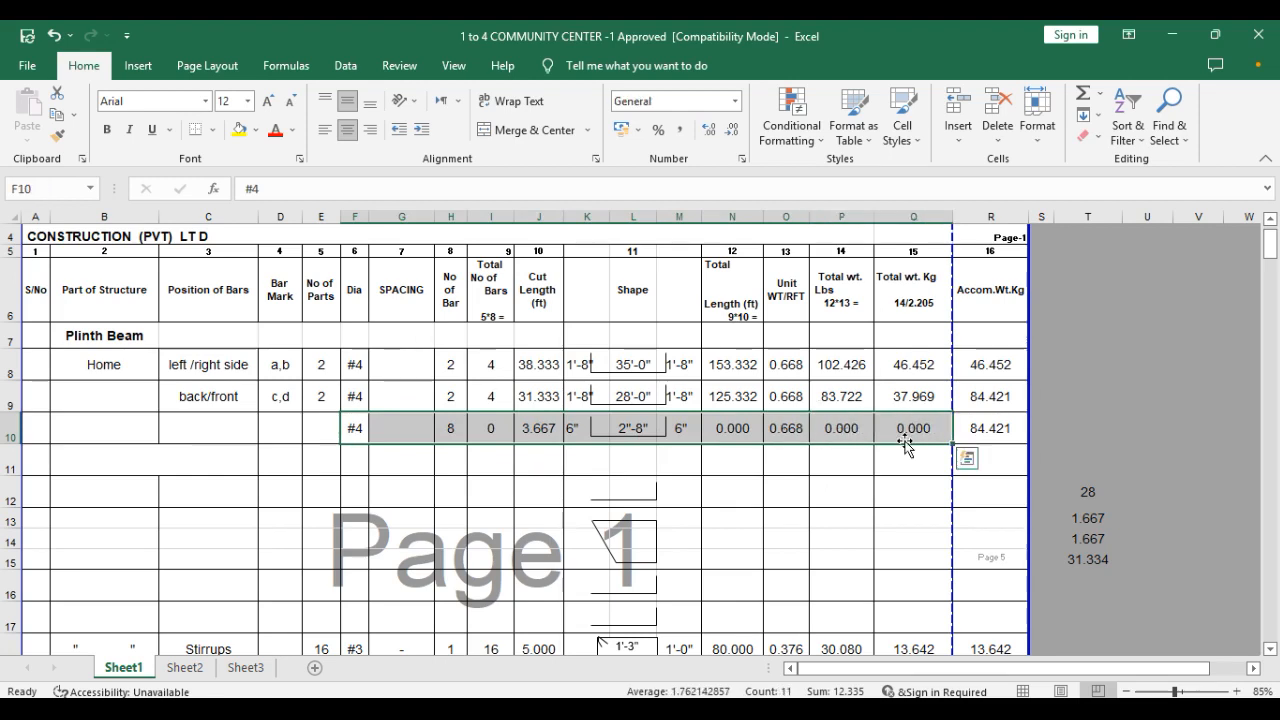
pyautogui.press('Delete')
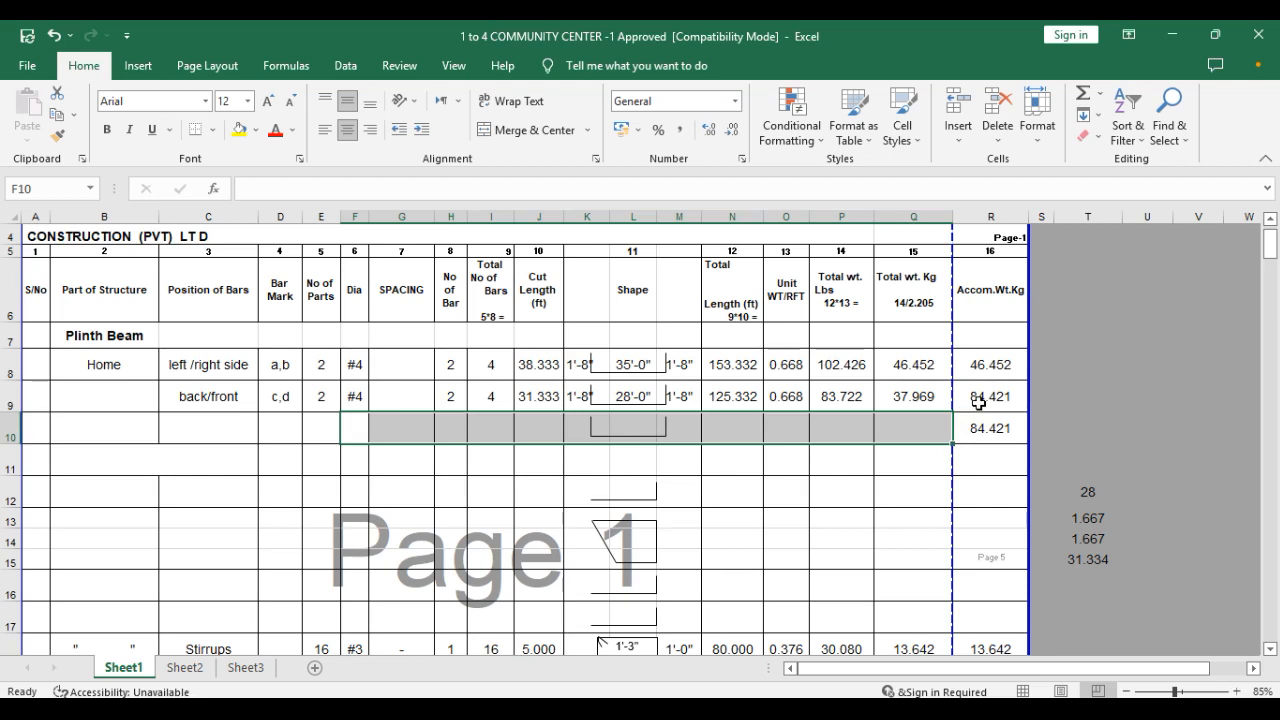
# Check the accumulated weights in R8:R9 and inspect the row 8 formulas for total weight in pounds and kilograms
pyautogui.moveTo(981, 354); pyautogui.dragTo(978, 396)
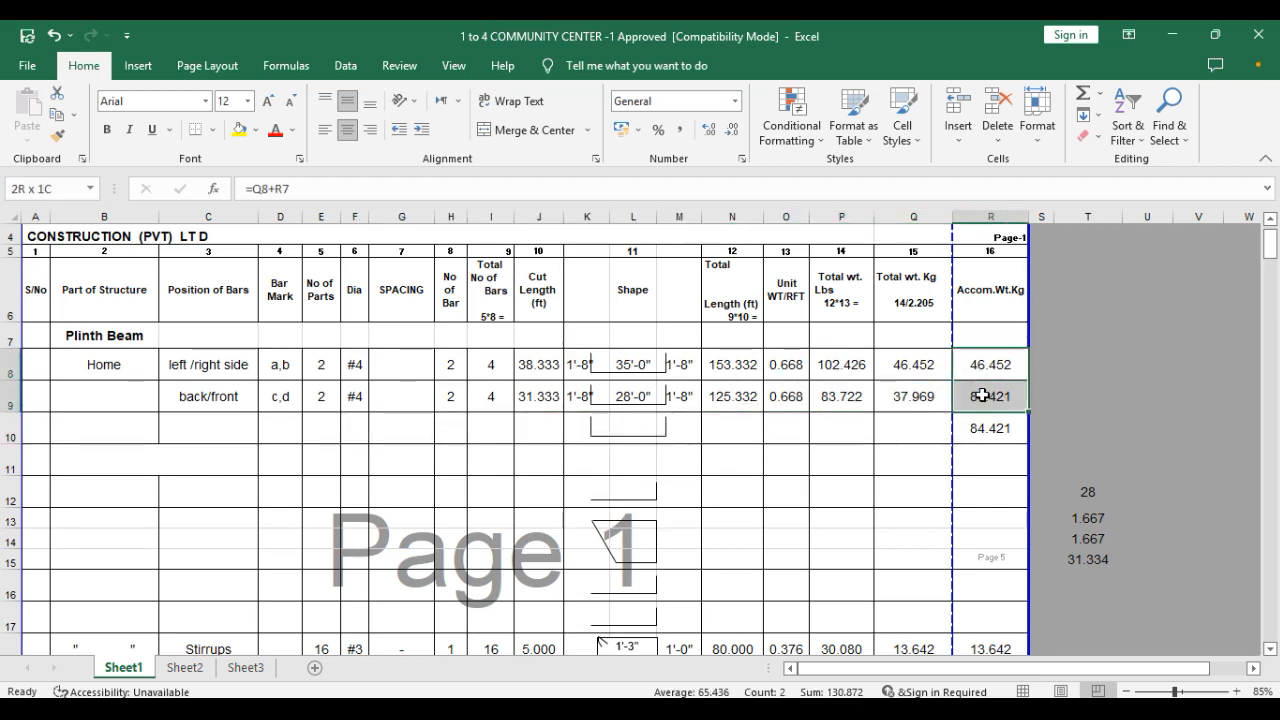
pyautogui.moveTo(837, 362); pyautogui.dragTo(837, 405)
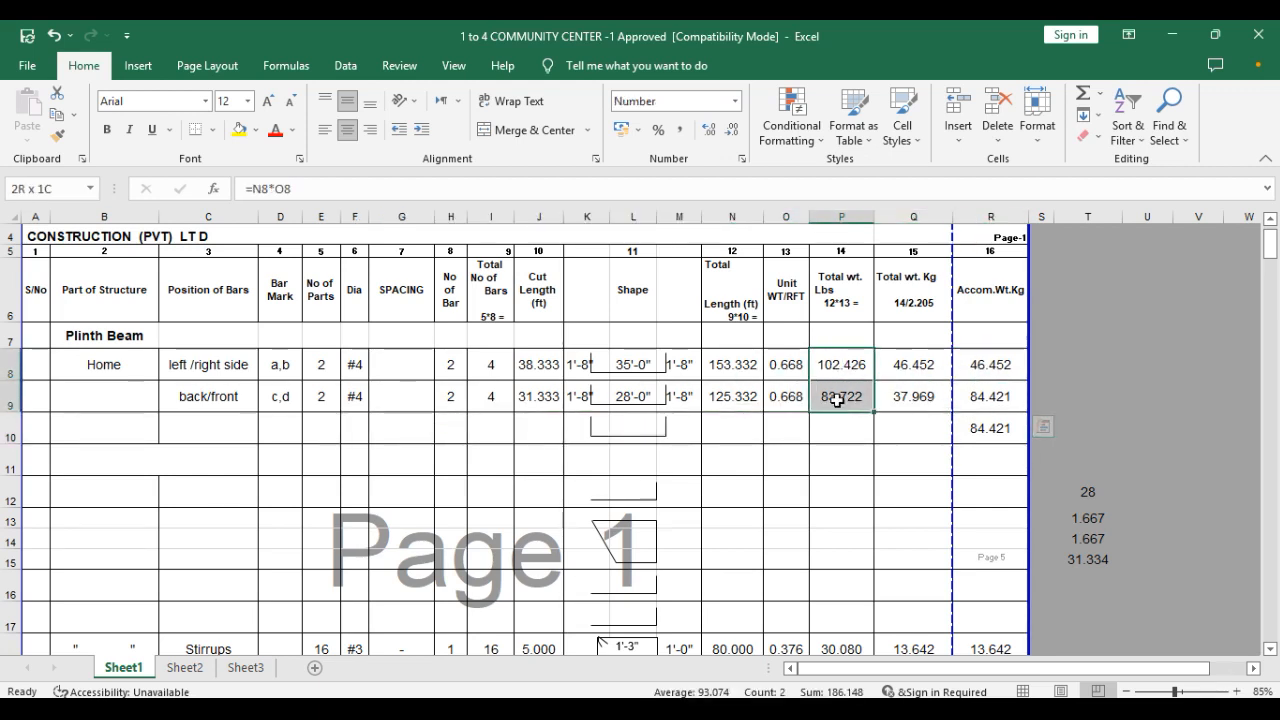
pyautogui.doubleClick(840, 364)
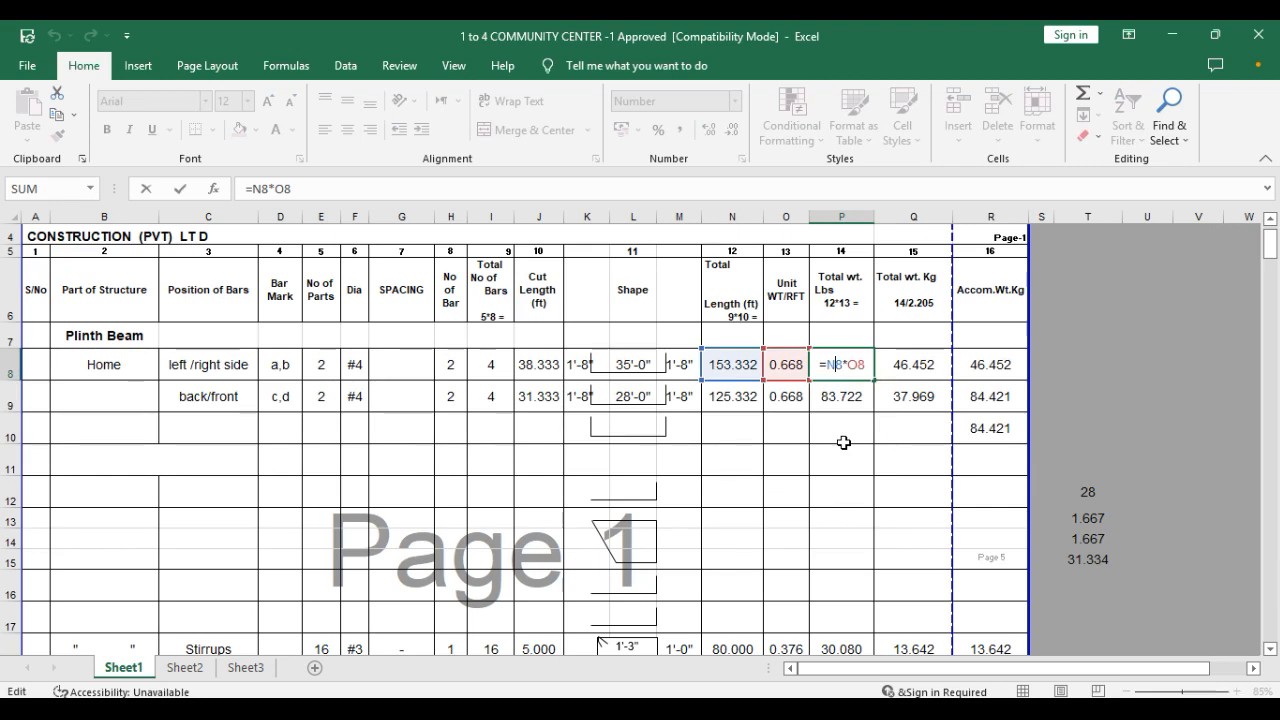
pyautogui.press('Escape')
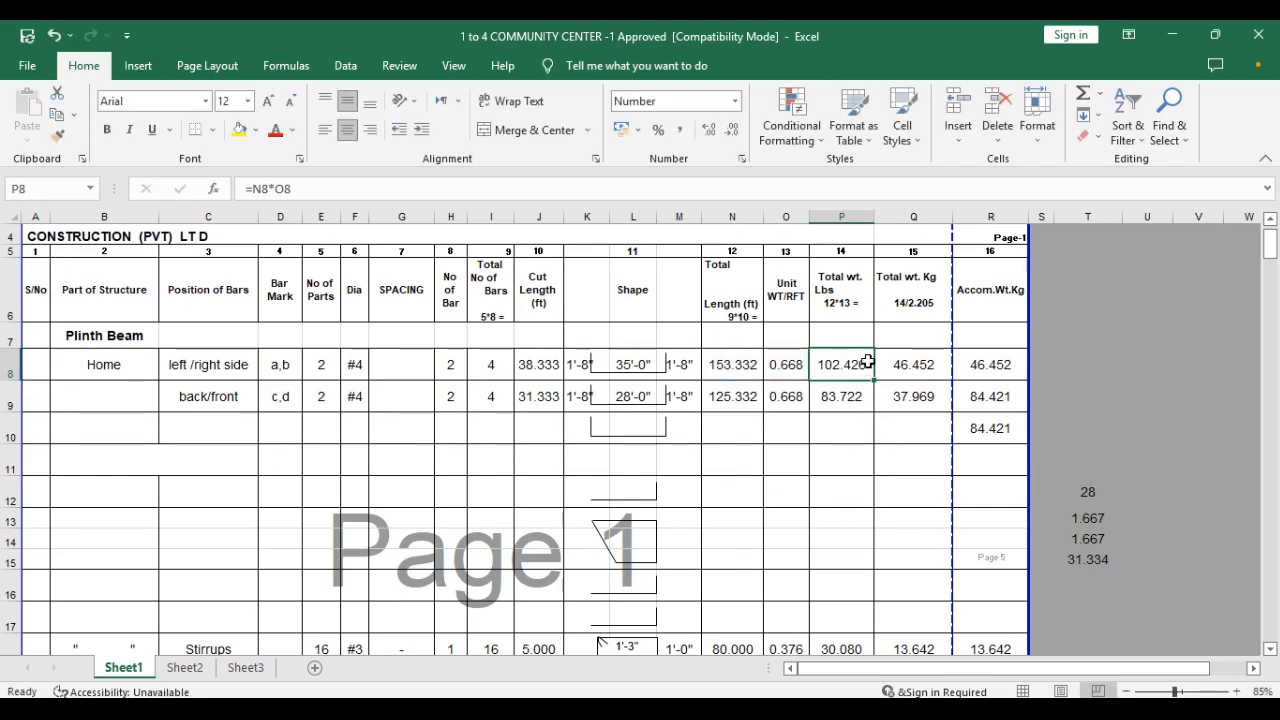
pyautogui.doubleClick(908, 364)
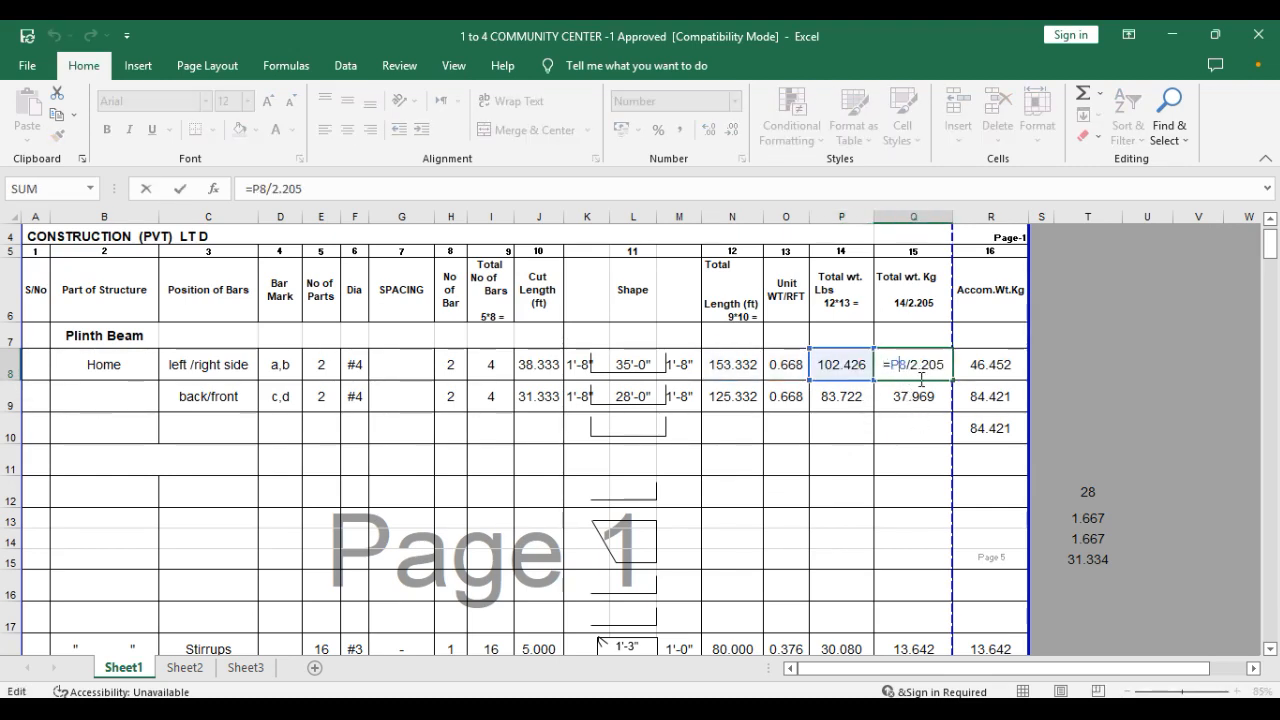
pyautogui.press('Escape')
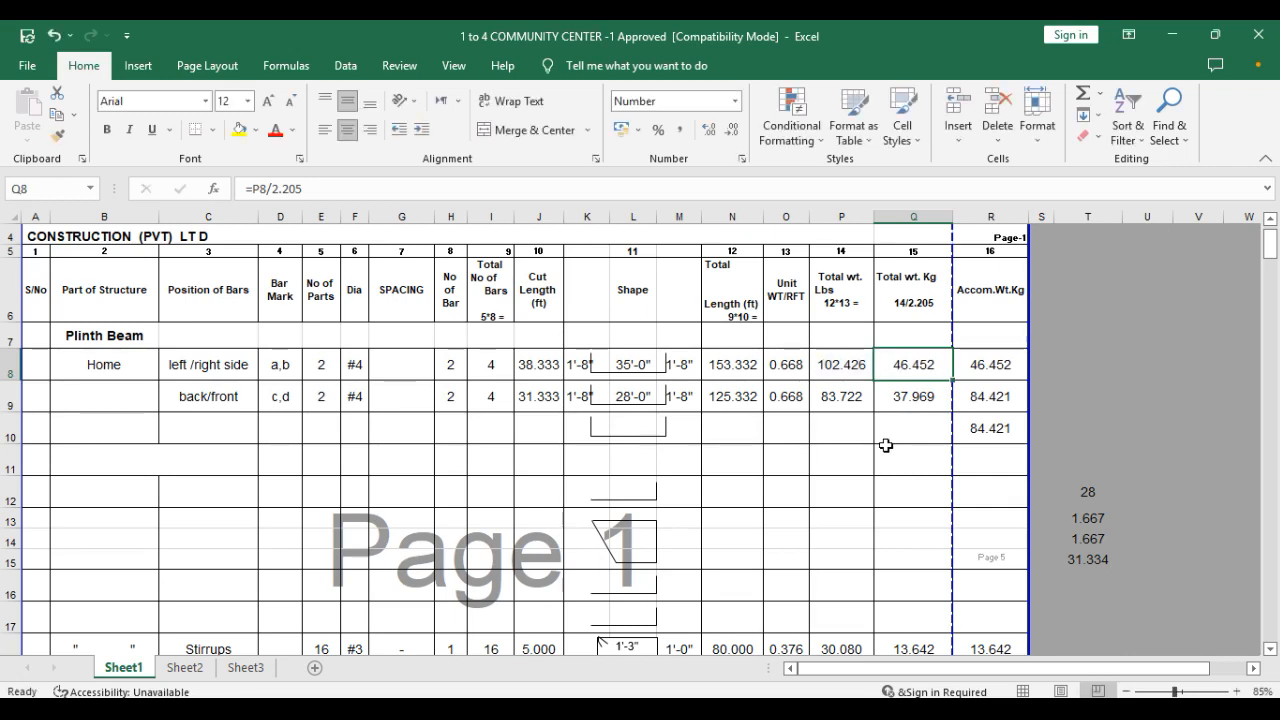
# Divide the accumulated weight in R10 by 40 in scratch cell T10, and clear that cell
pyautogui.click(1088, 428)
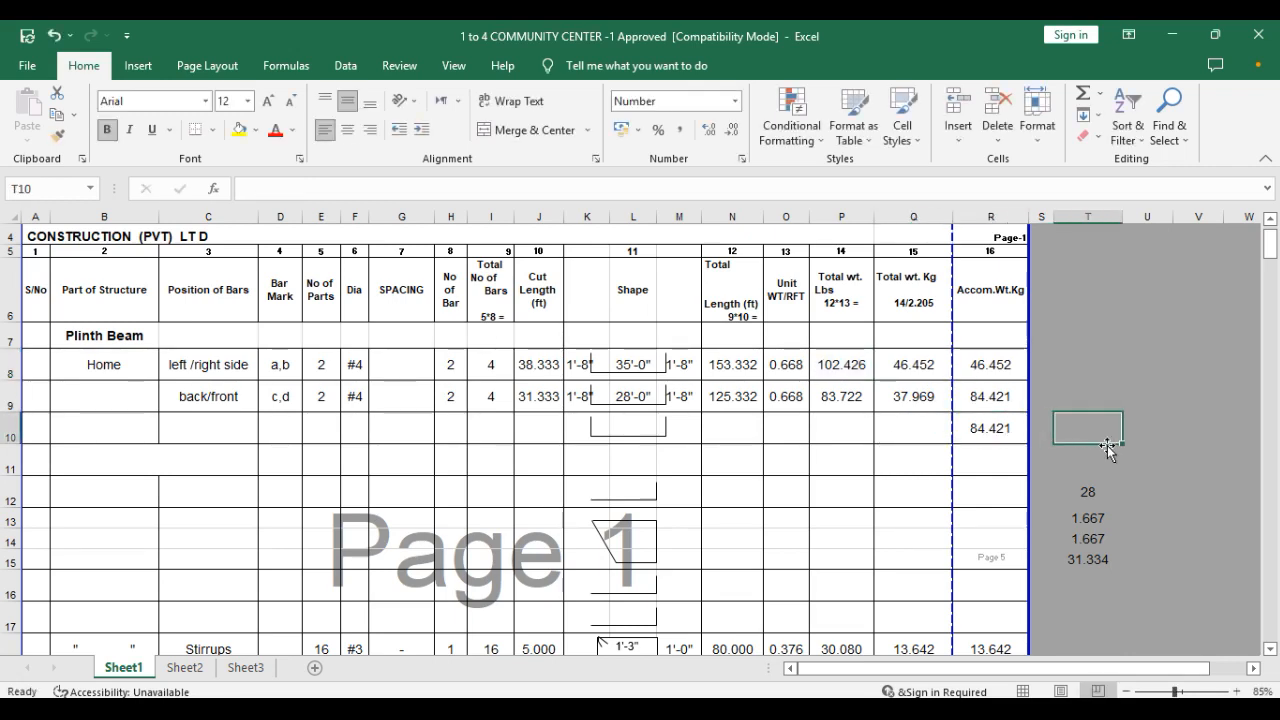
pyautogui.write('=')
pyautogui.click(996, 432)
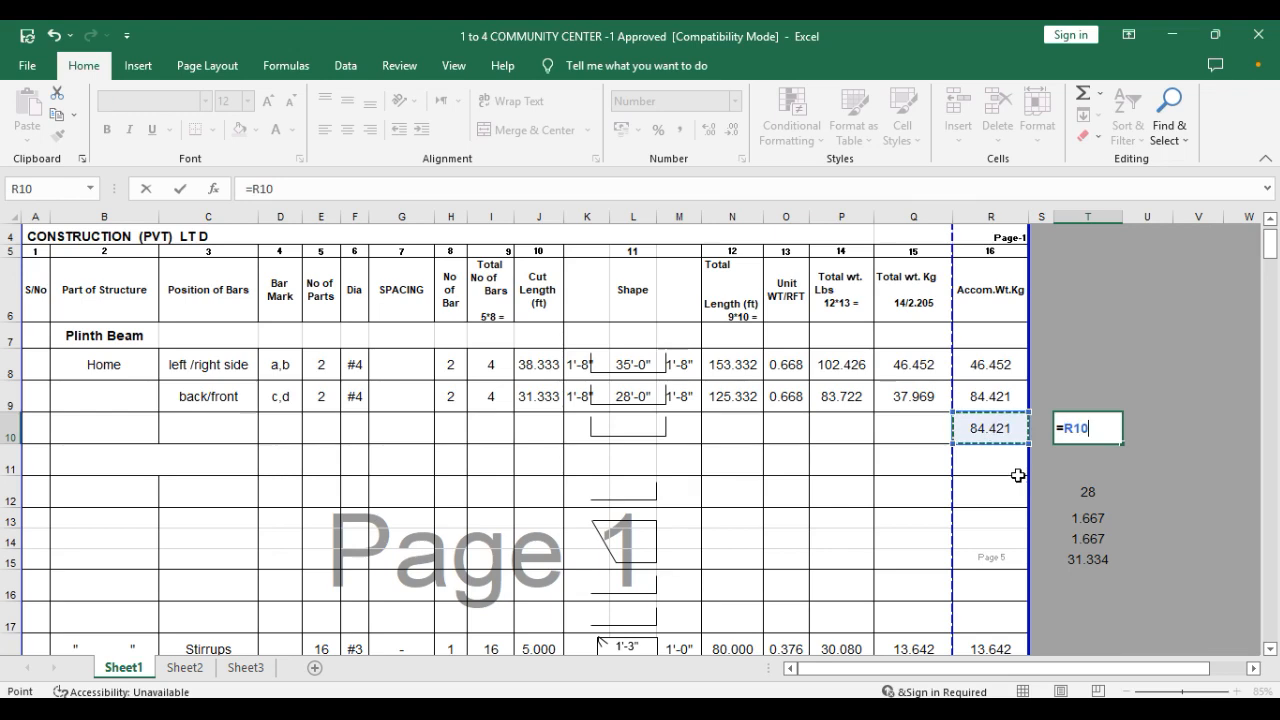
pyautogui.write('/40')
pyautogui.press('Return')
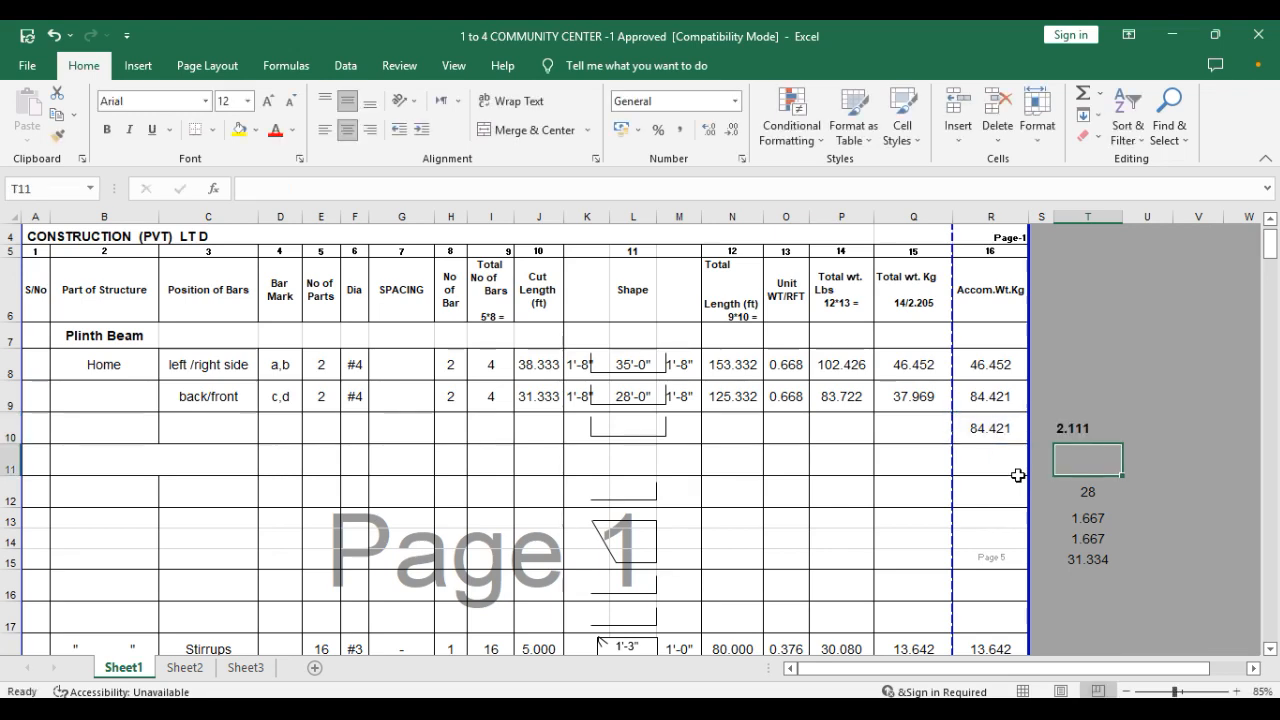
pyautogui.click(1066, 430)
pyautogui.press('Delete')
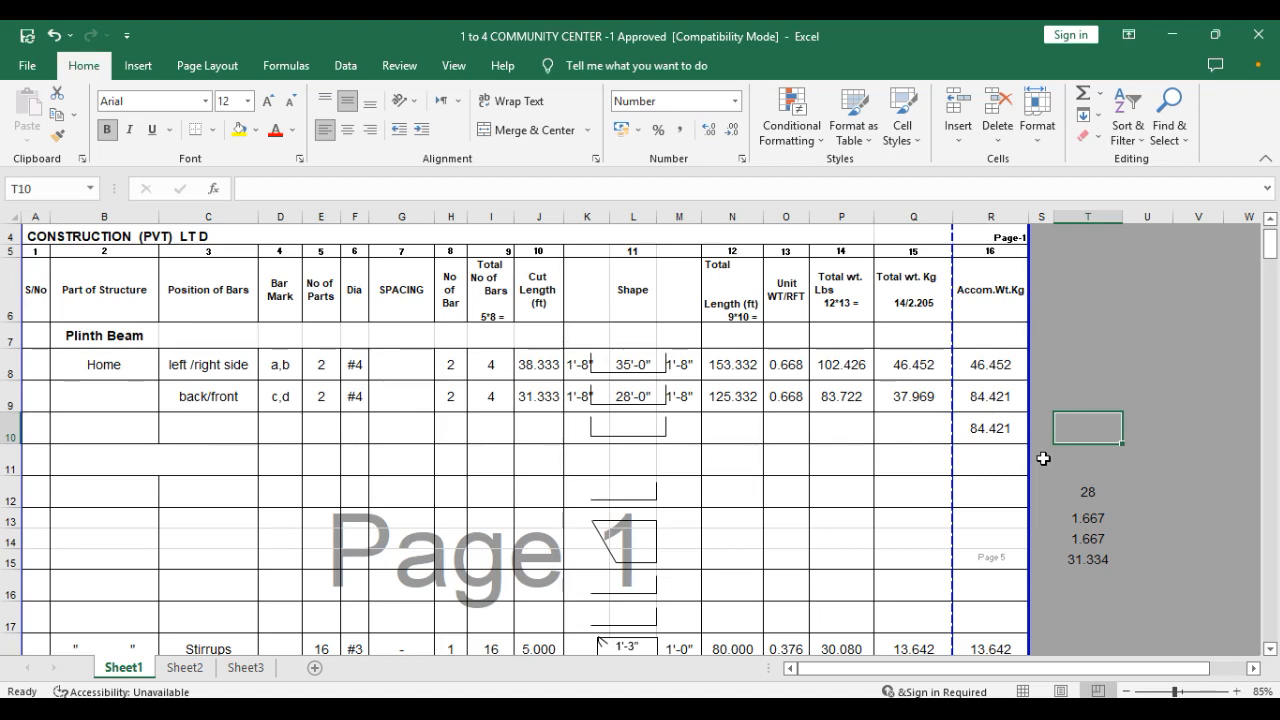
pyautogui.click(1100, 710)
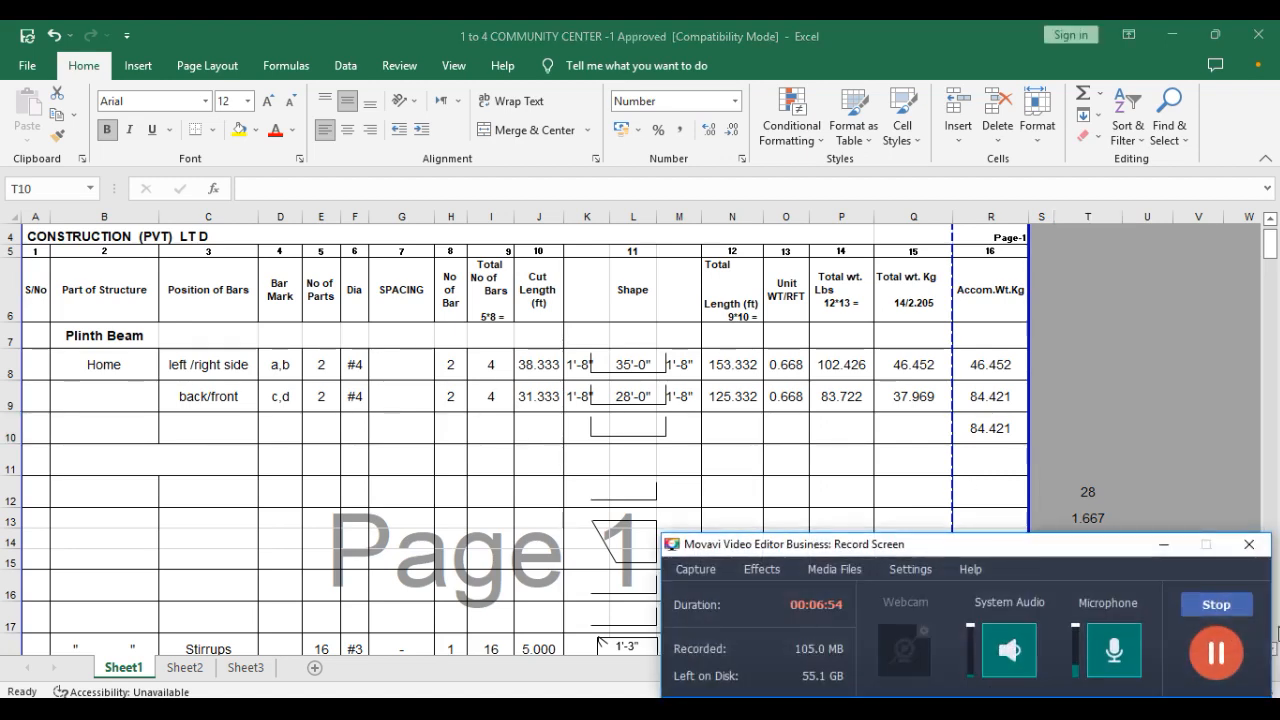